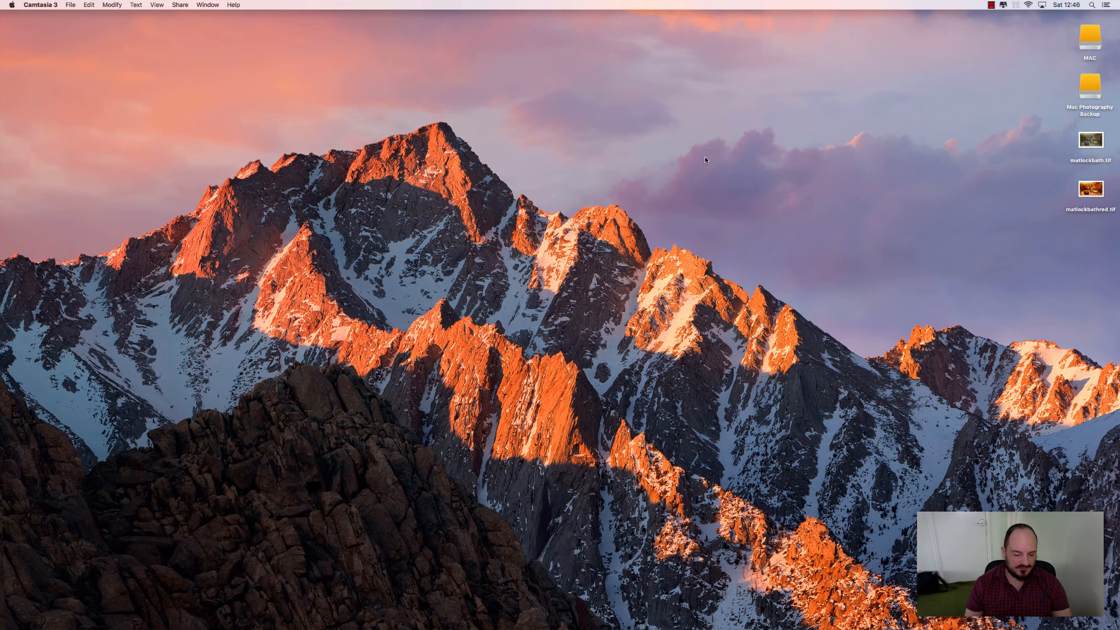
- Launch CameraBag Photo, allow the downloaded application to open, and enlarge its window to fill most of the desktop
key("F4")
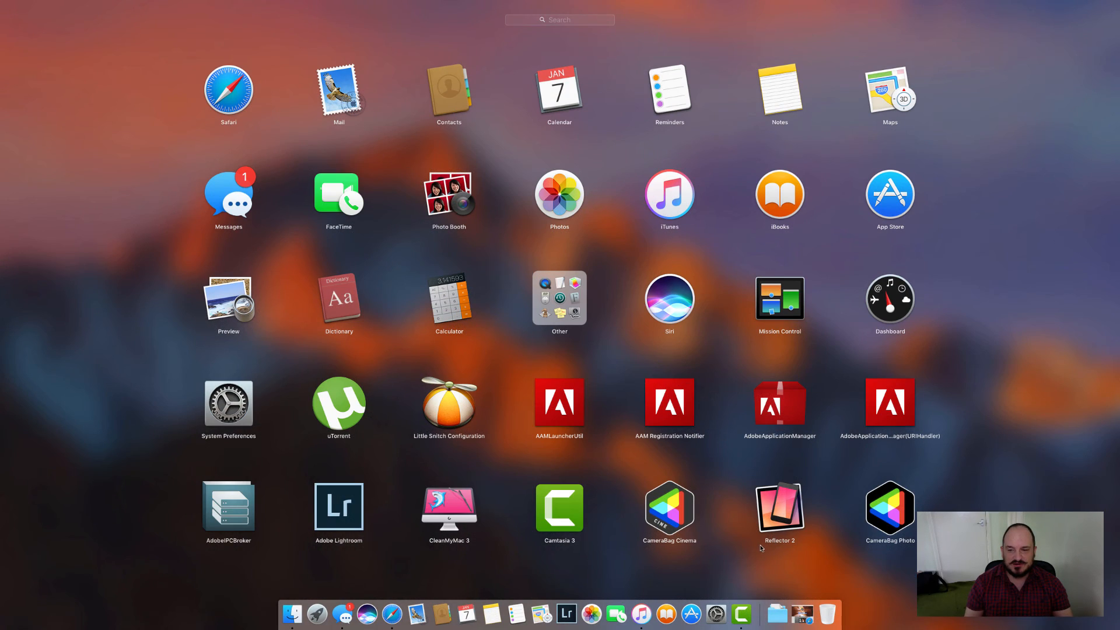
left_click(874, 504)
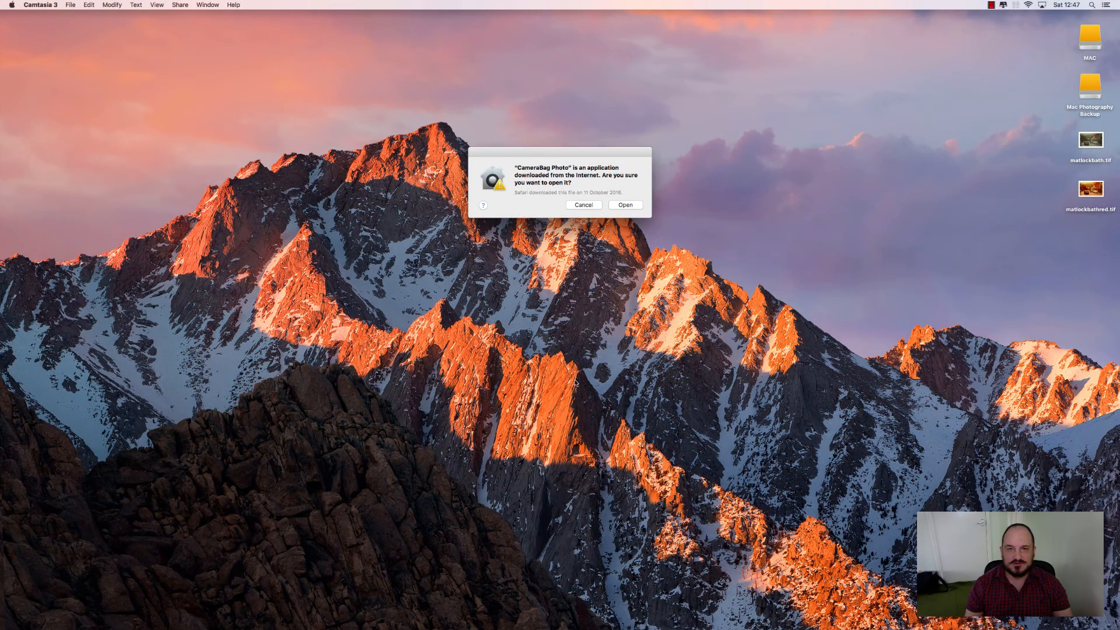
left_click(630, 205)
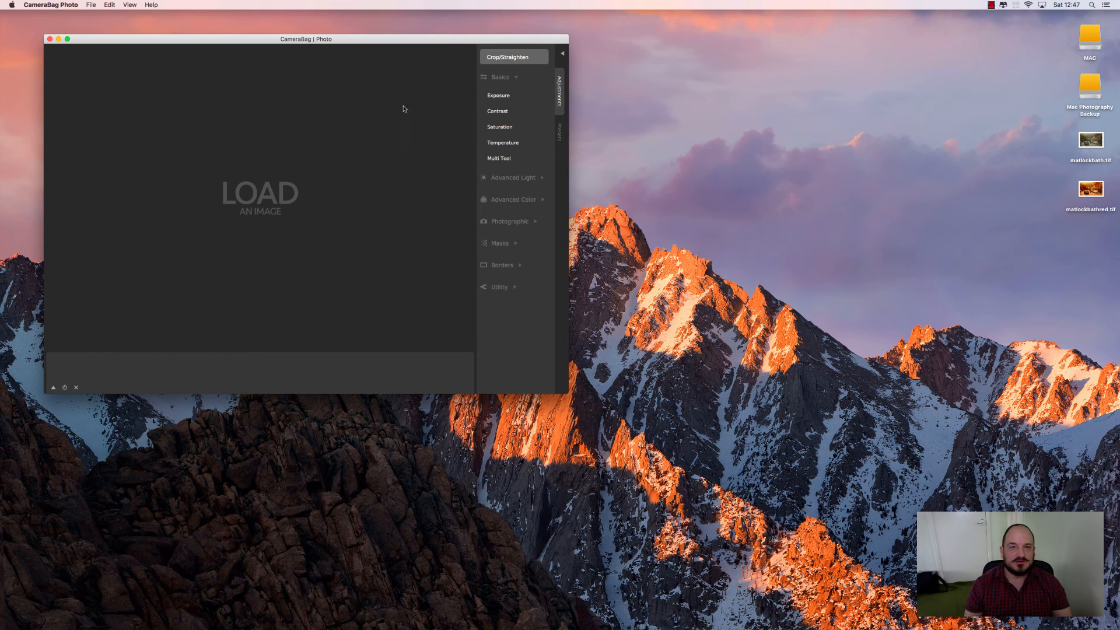
left_click_drag(335, 40, 413, 38)
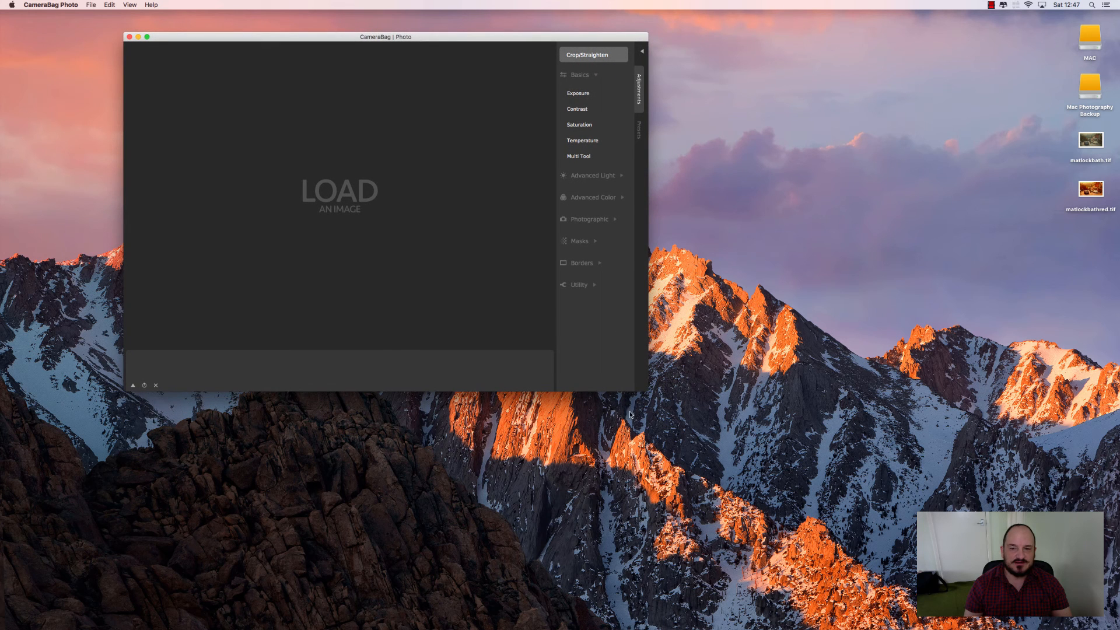
left_click_drag(646, 391, 888, 603)
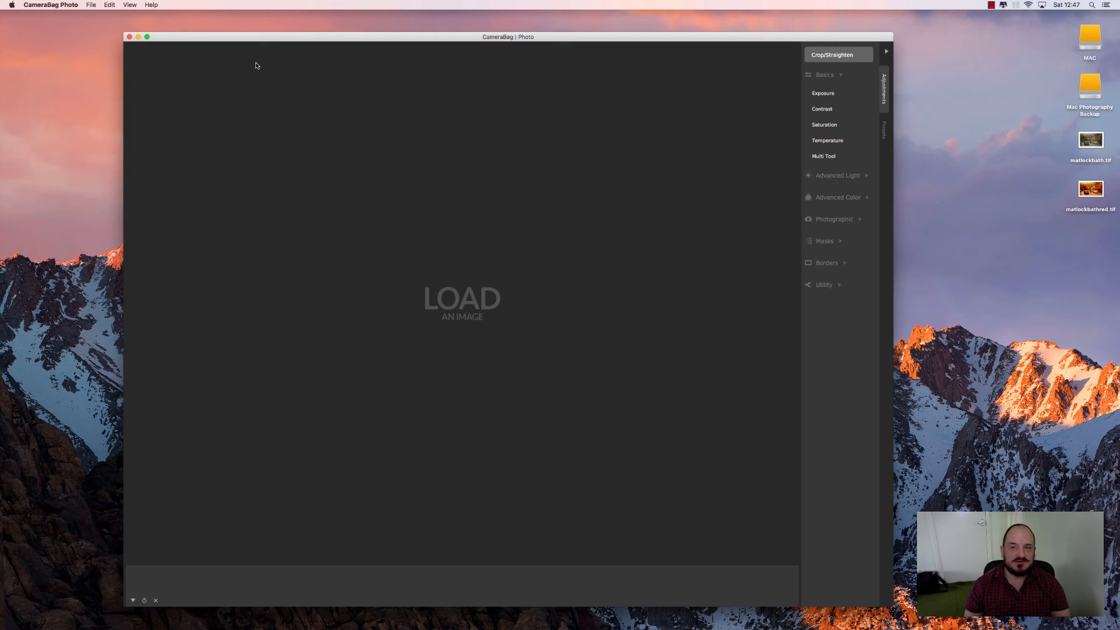
- Start loading a photo and browse to the All Photos 2016 folder on the Mac Photography Backup drive
left_click(89, 6)
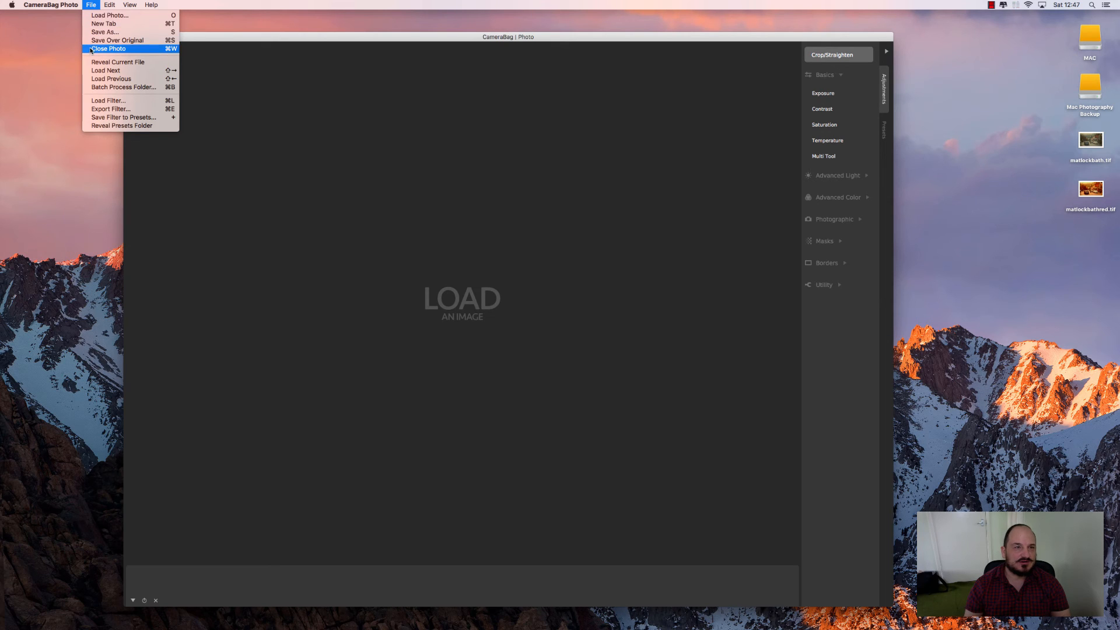
mouse_move(77, 8)
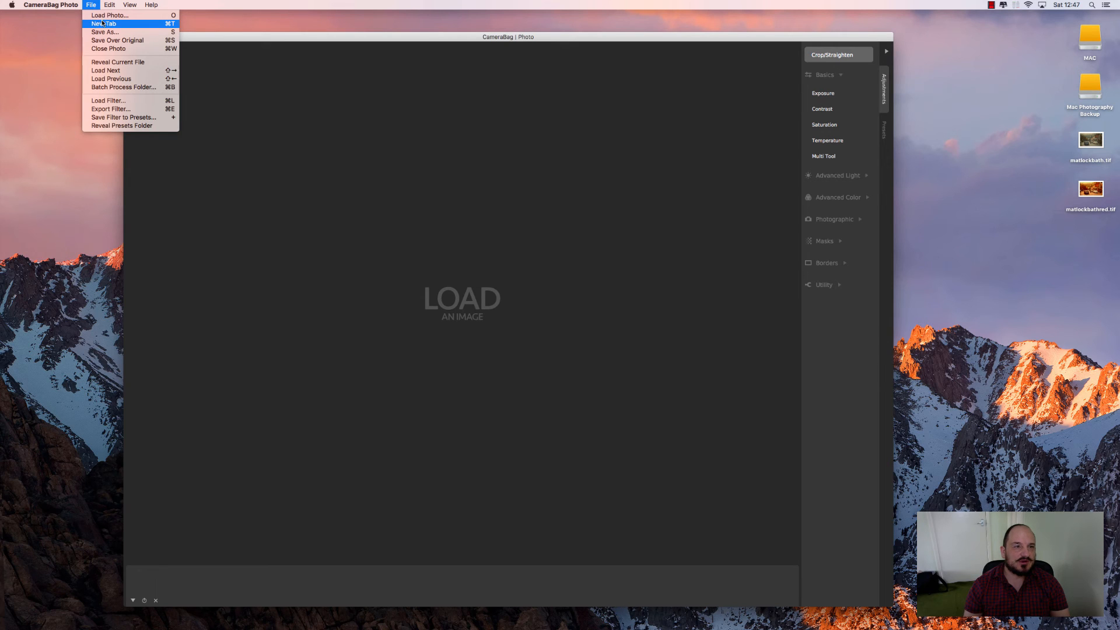
left_click(104, 15)
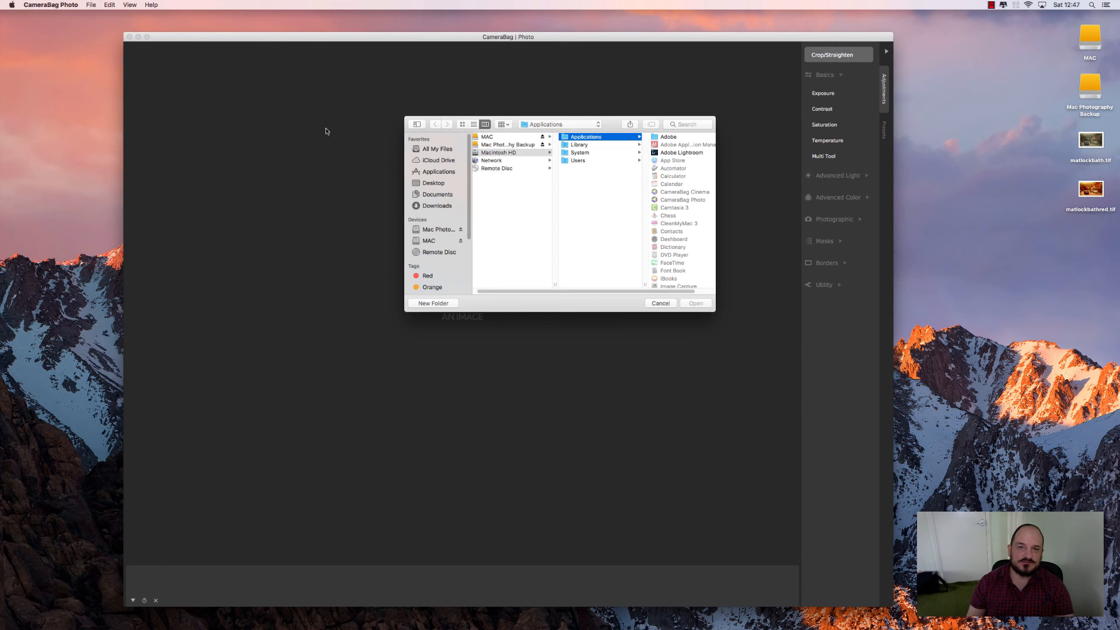
left_click(507, 145)
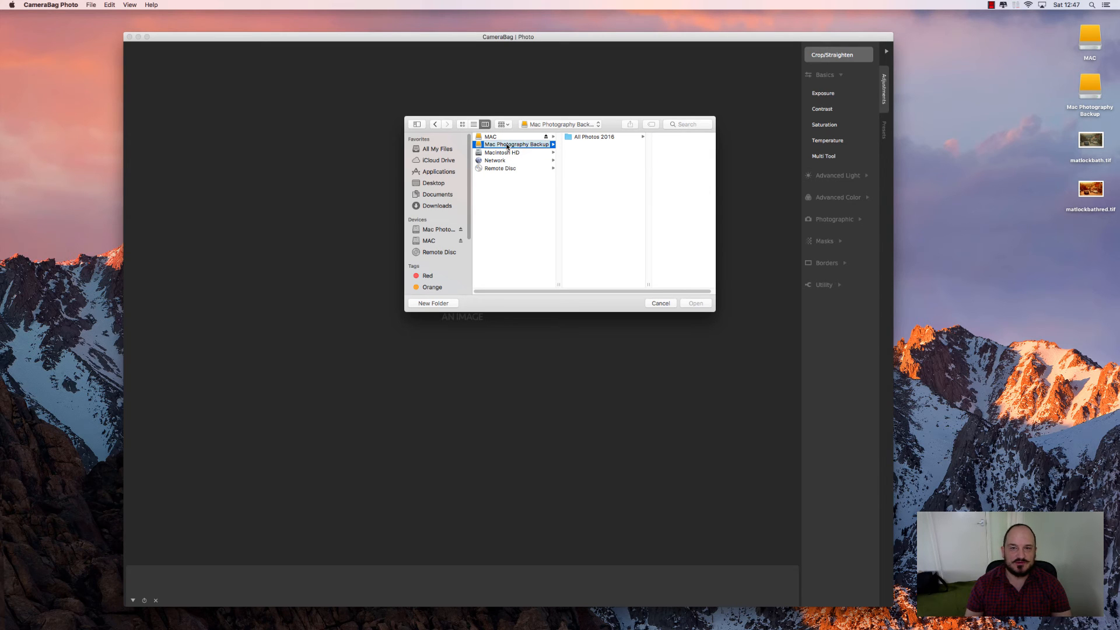
left_click(586, 137)
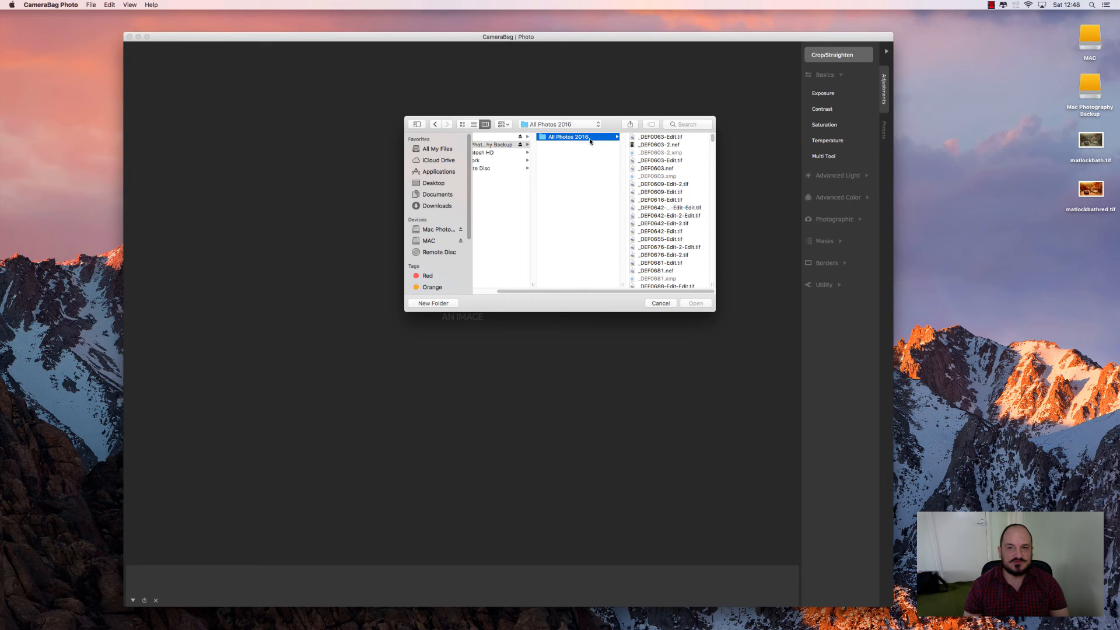
- Preview candidate photos in All Photos 2016, including _DEF0603-2.nef and several of the 2013-09-20 DNG files
left_click(642, 145)
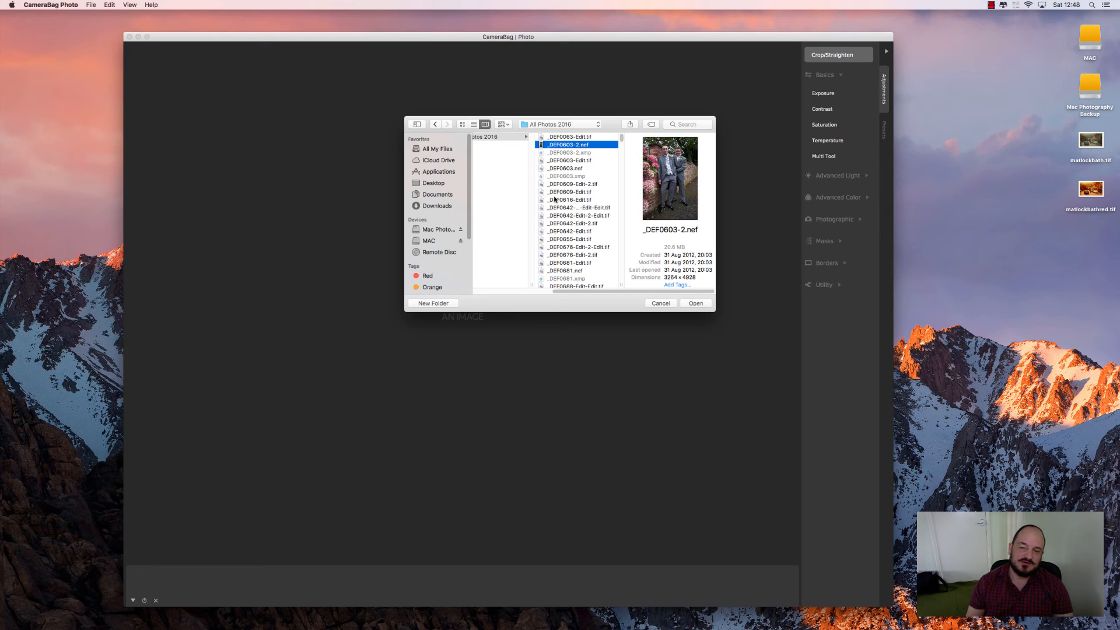
scroll(557, 201, "down", 10)
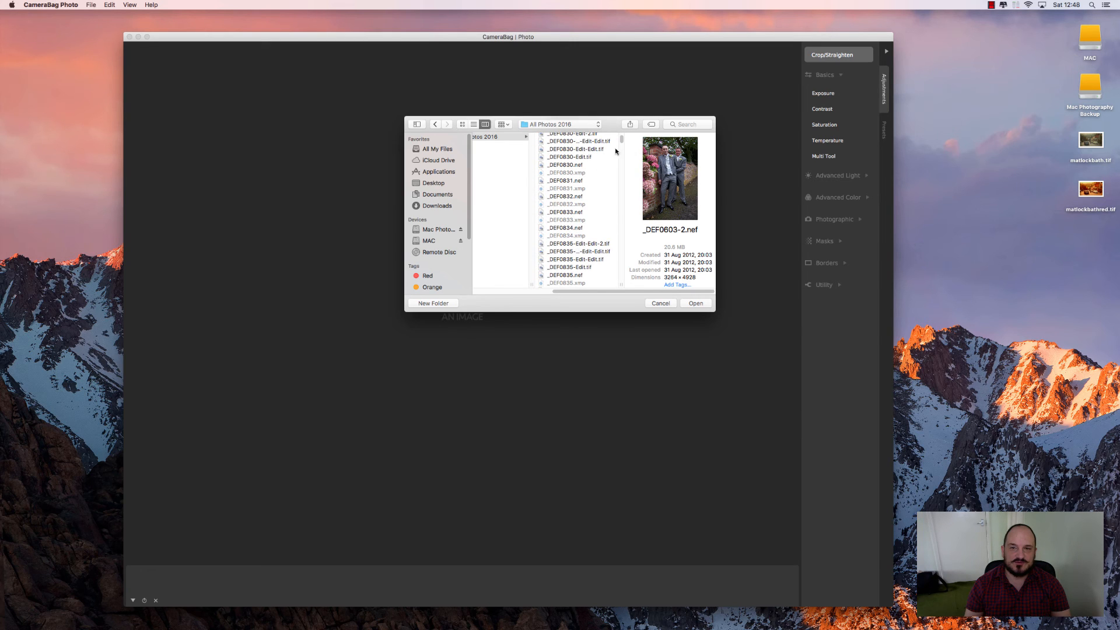
scroll(618, 204, "down", 15)
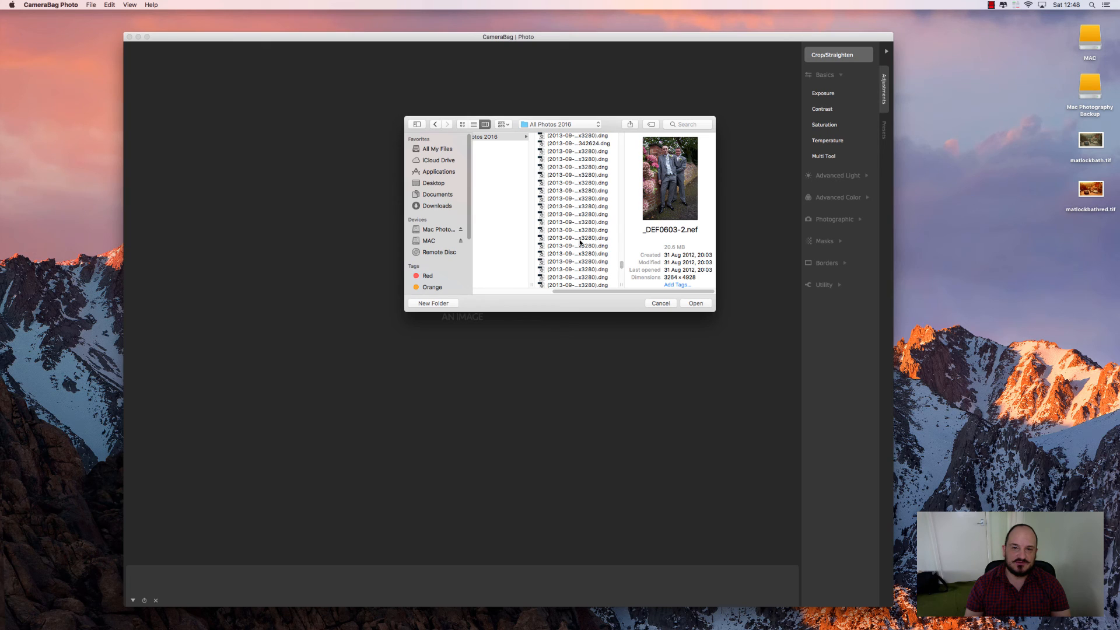
left_click(554, 238)
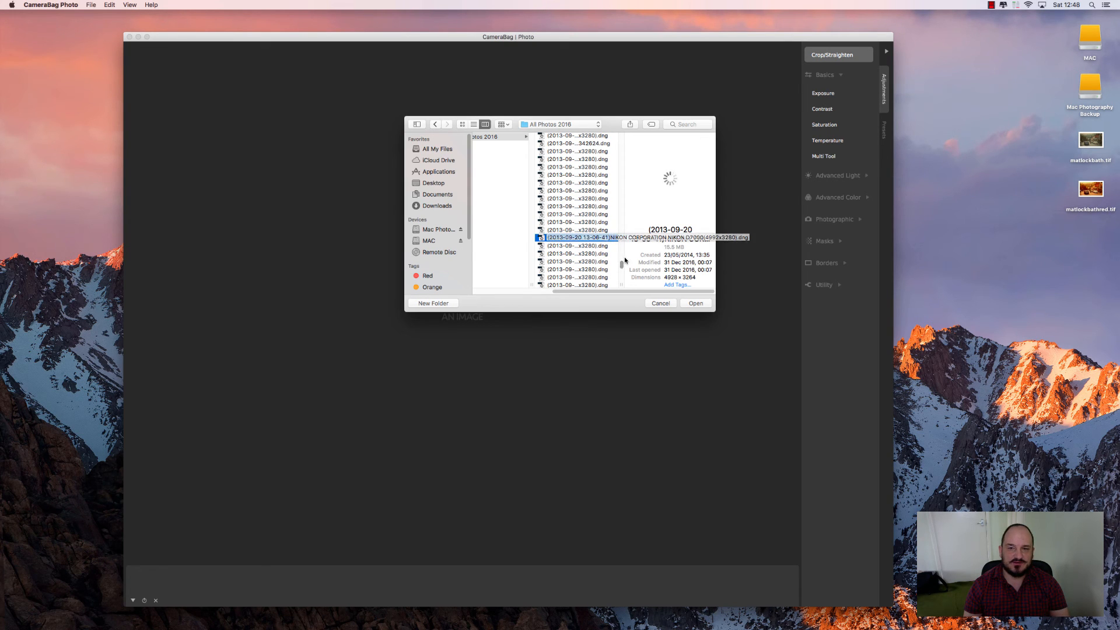
left_click_drag(620, 266, 620, 271)
left_click(607, 269)
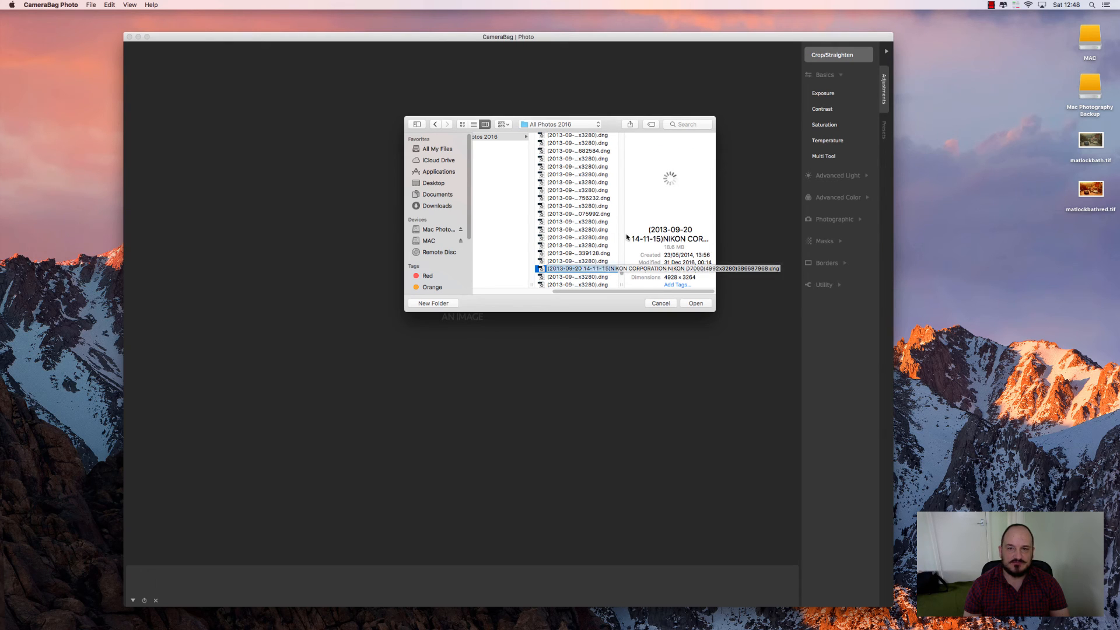
left_click_drag(622, 270, 622, 269)
left_click(613, 269)
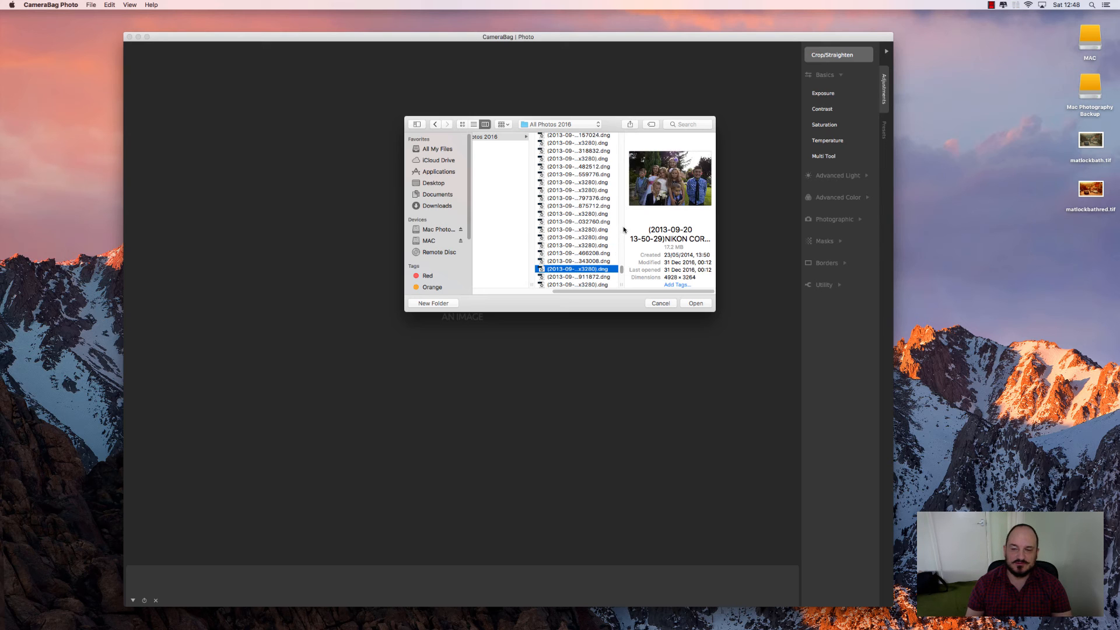
scroll(605, 238, "up", 5)
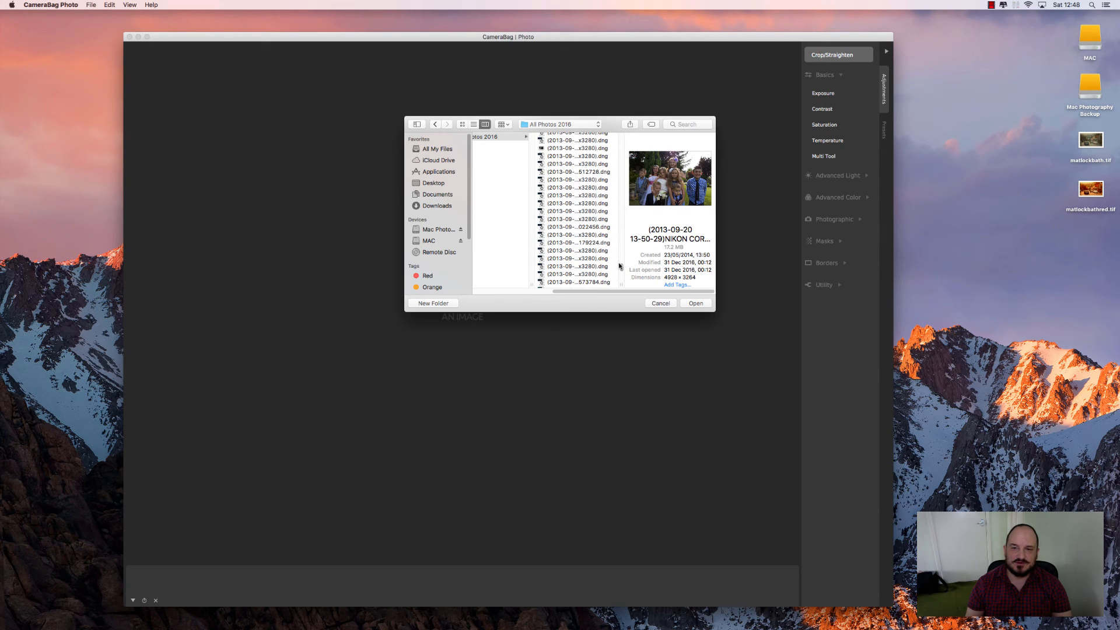
- Preview _DSC1207.nef, and load the raw photo _DSC1203.nef from the All Photos 2016 folder
left_click_drag(619, 266, 620, 213)
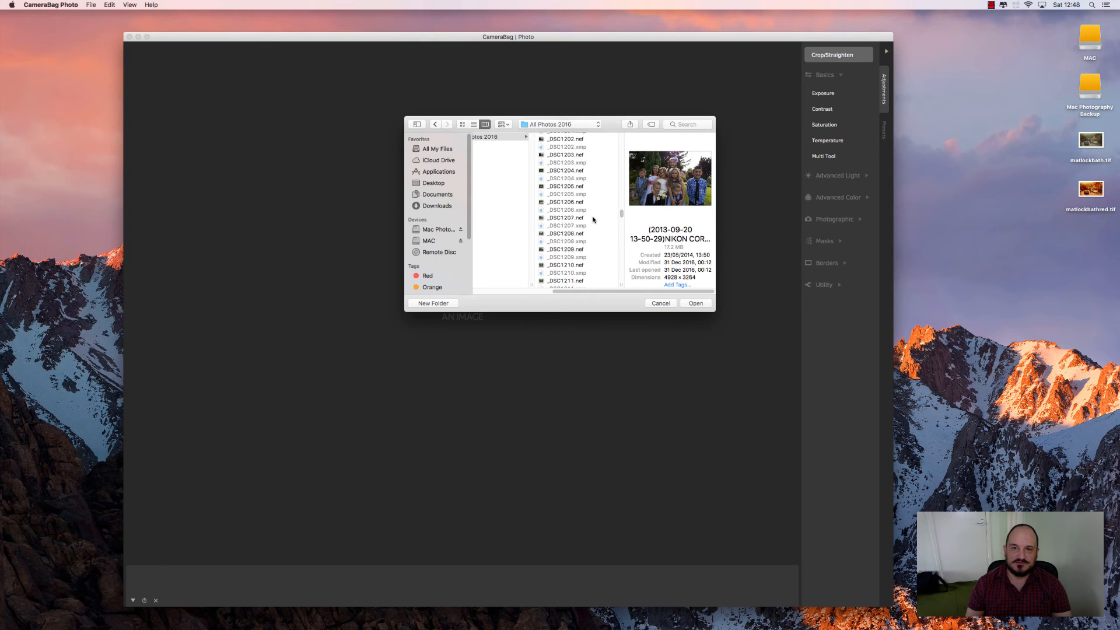
left_click(593, 218)
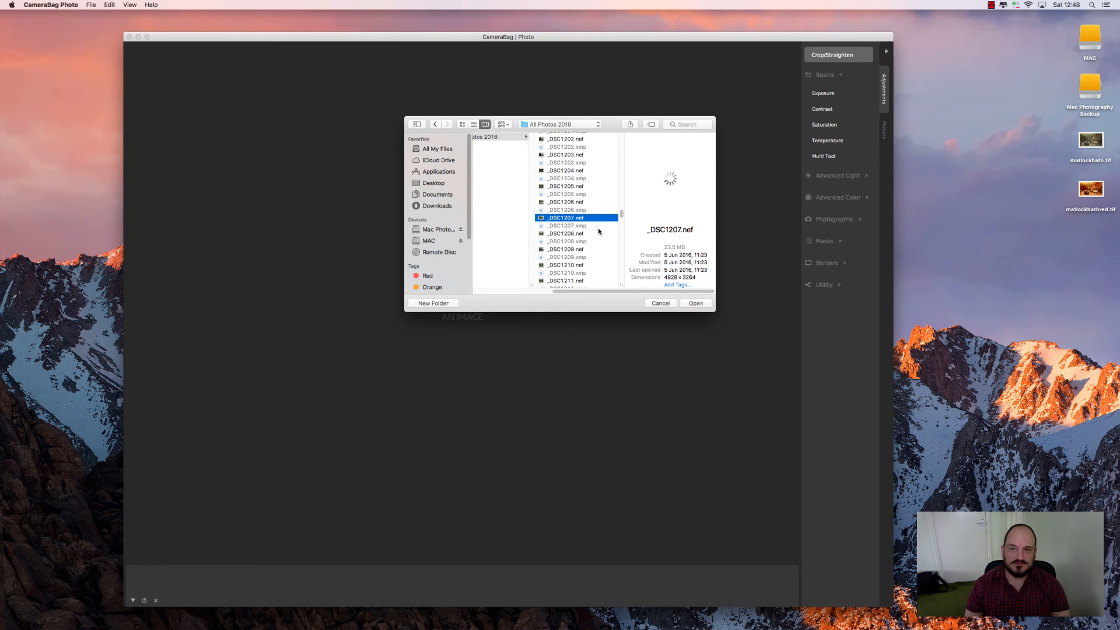
scroll(584, 221, "up", 3)
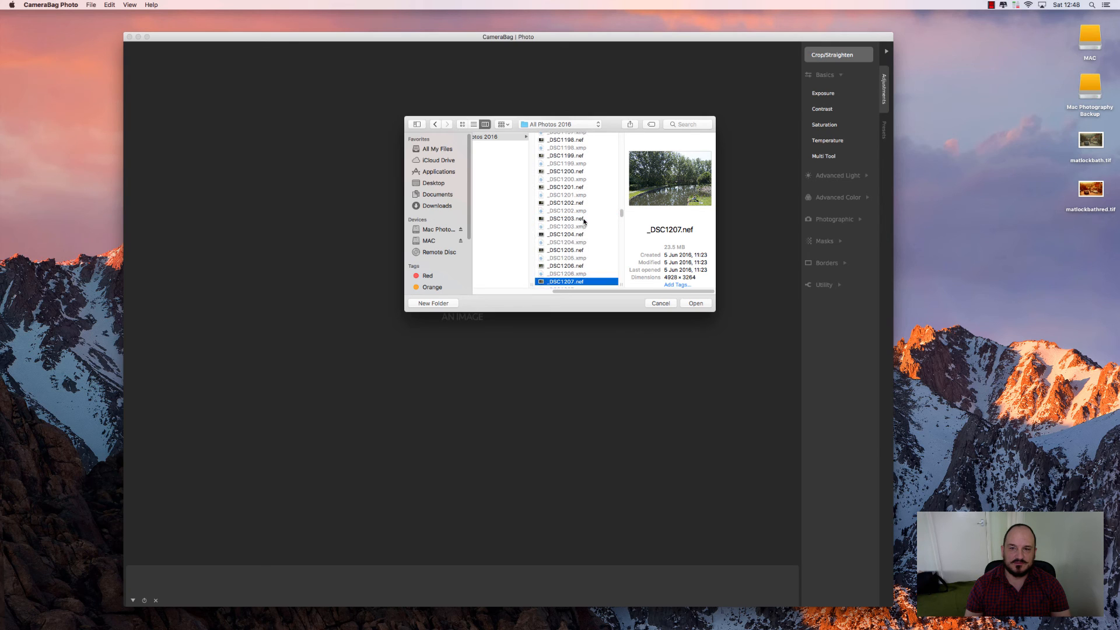
left_click(584, 219)
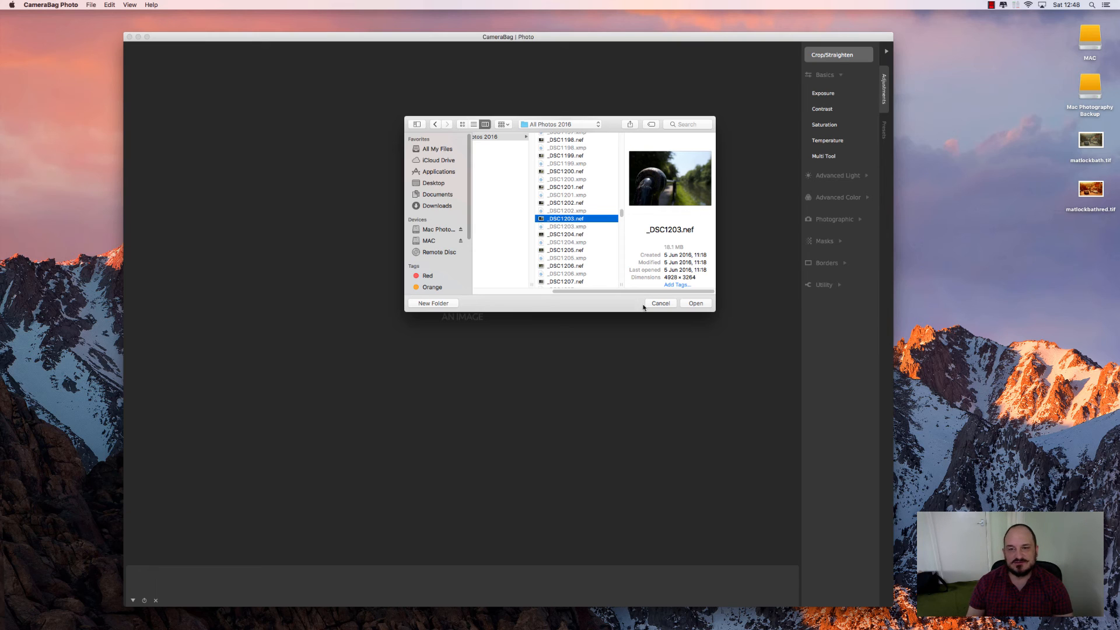
left_click(694, 305)
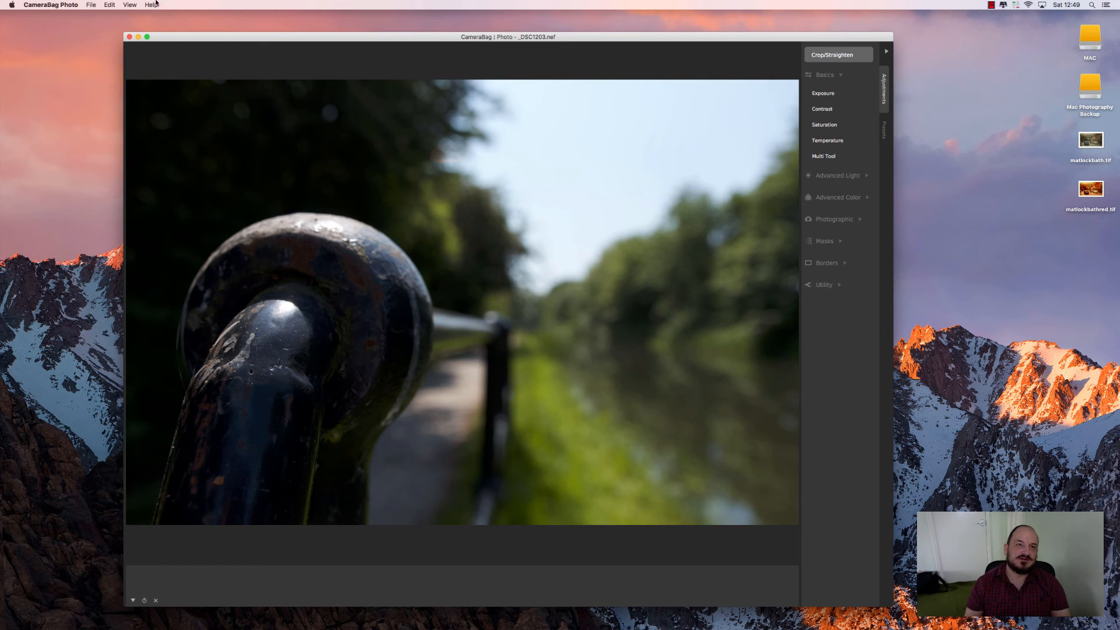
- Start loading another photo and preview _DSC2013.nef and _DSC2330.nef in the All Photos 2016 folder
left_click(94, 5)
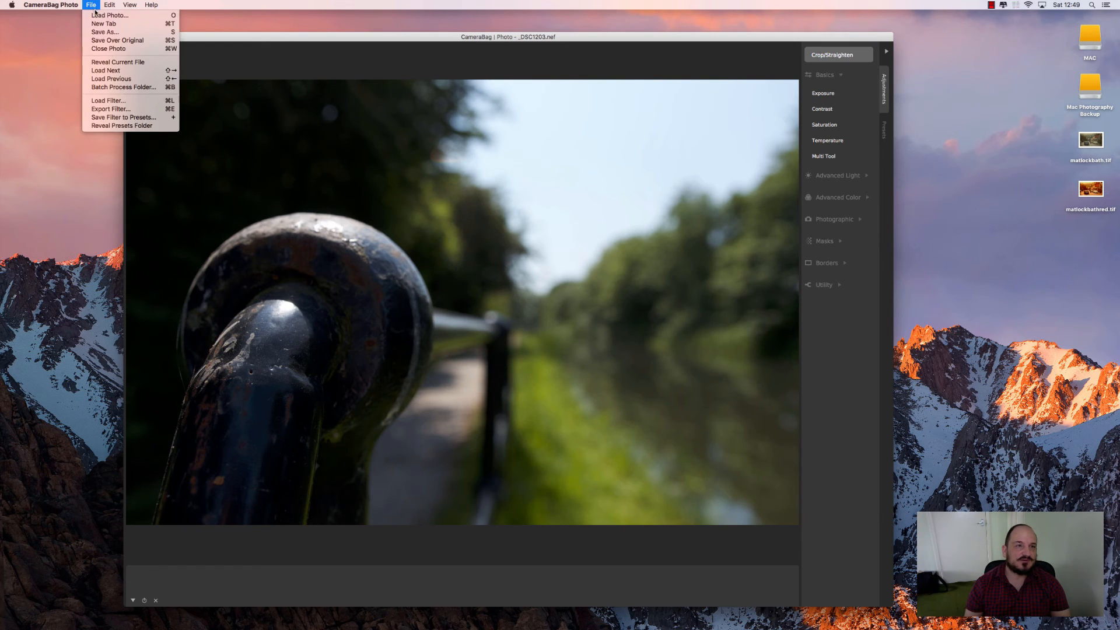
left_click(96, 15)
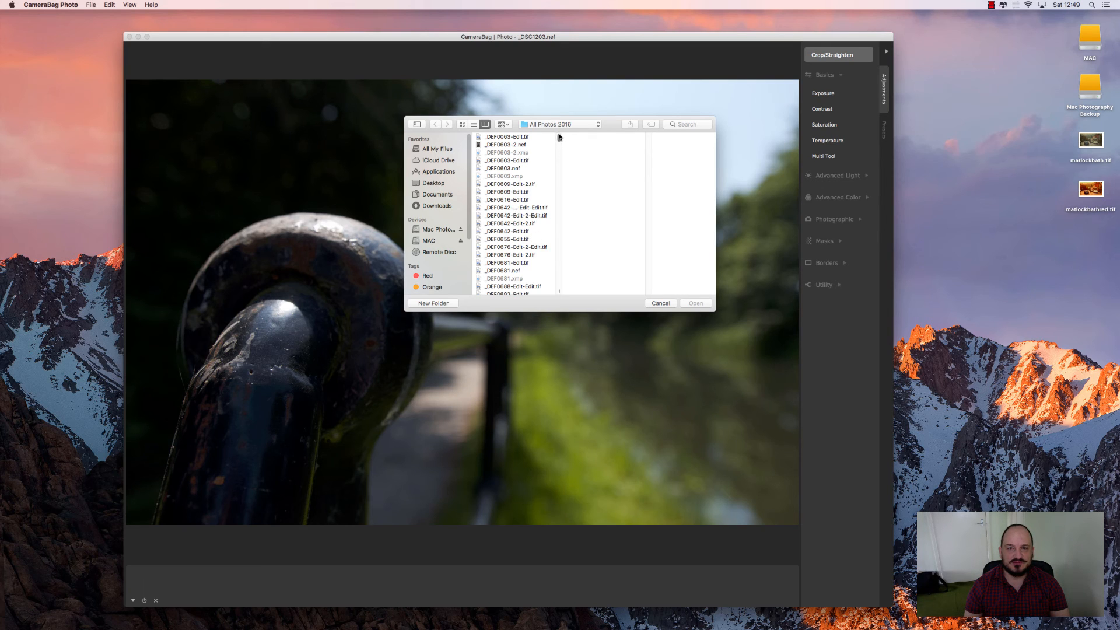
left_click_drag(558, 138, 556, 231)
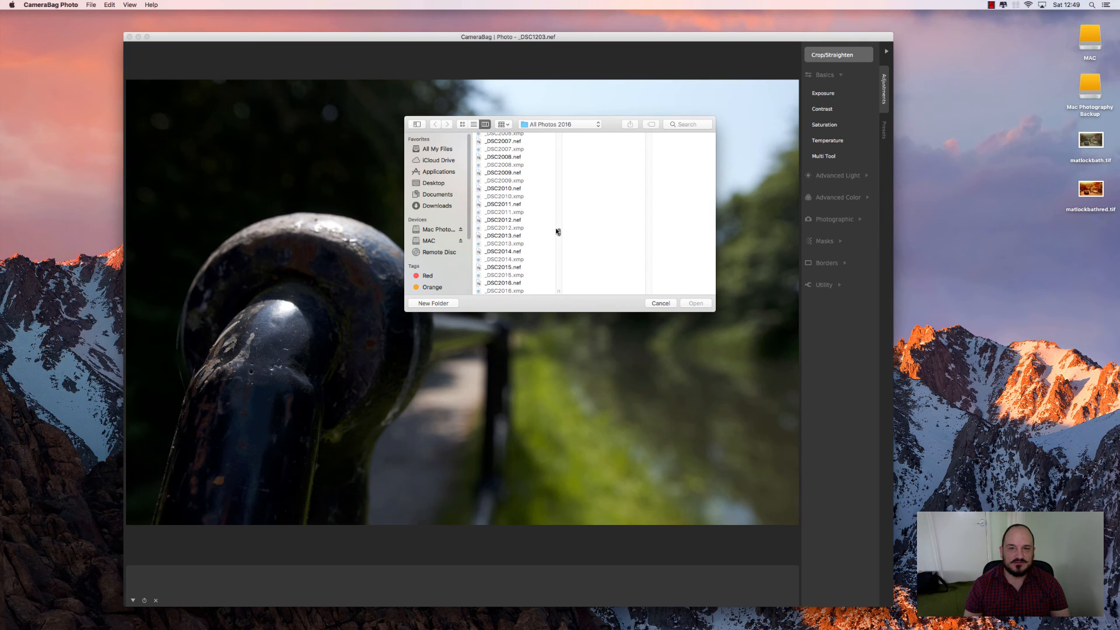
left_click(510, 234)
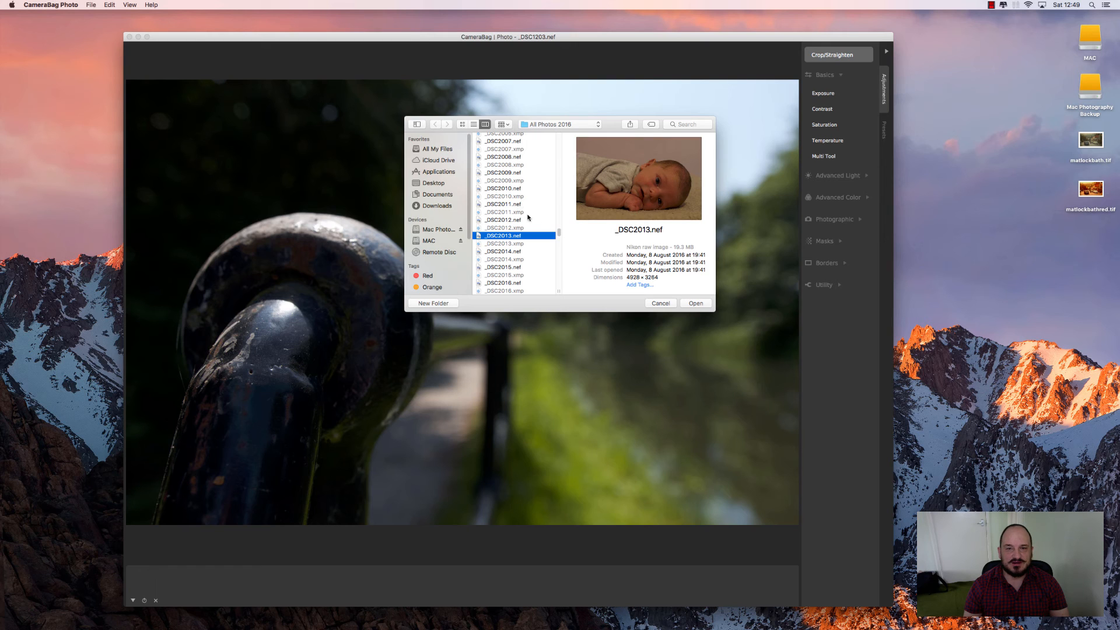
left_click_drag(559, 232, 558, 240)
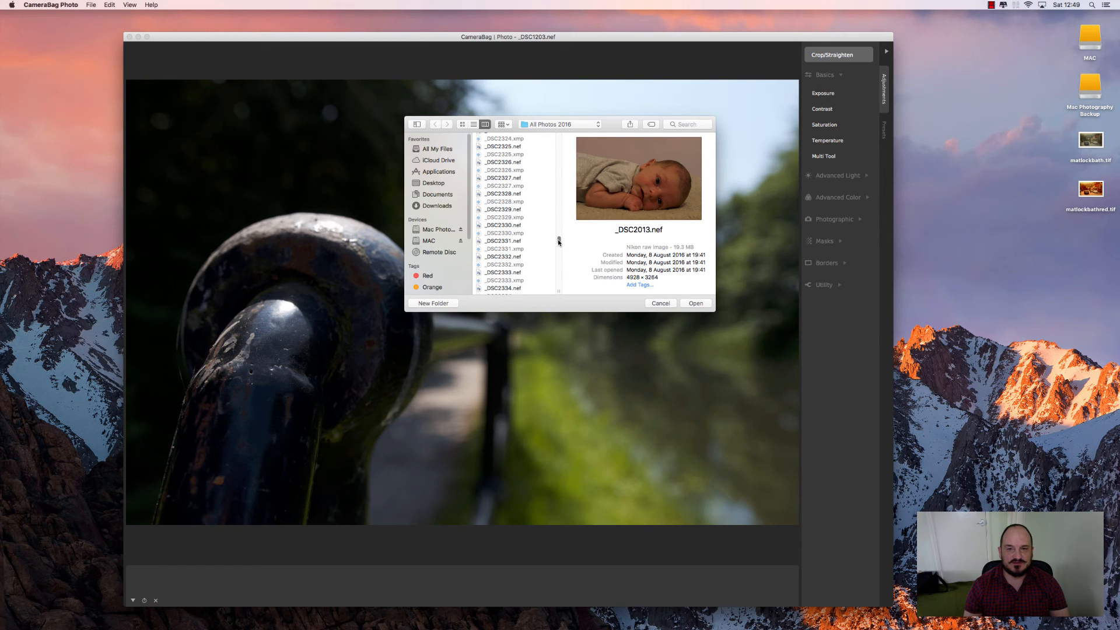
left_click(516, 225)
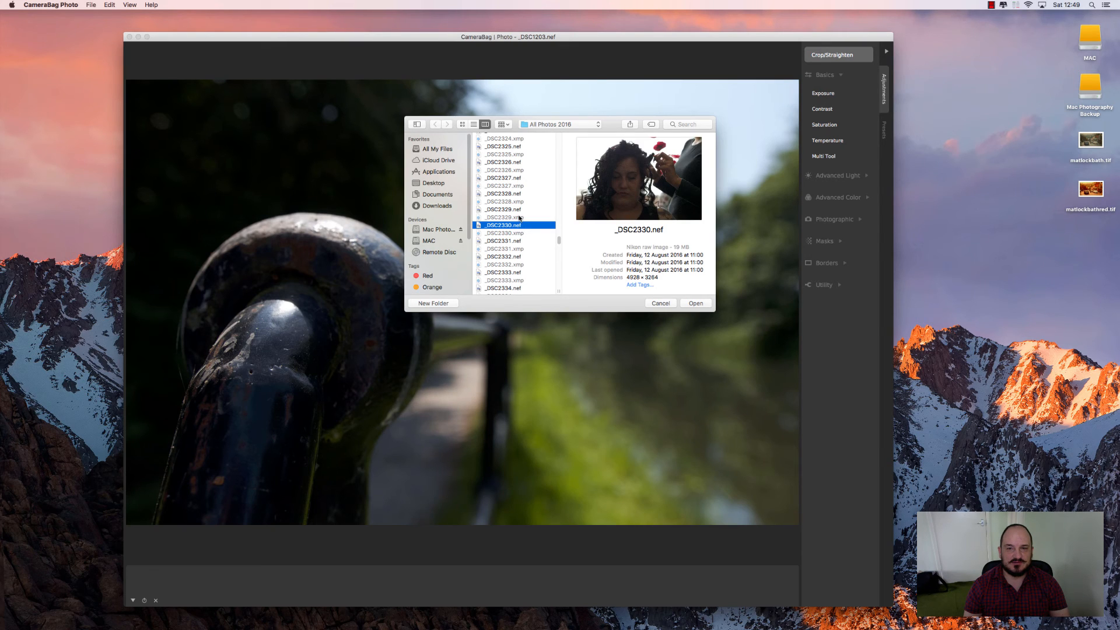
left_click_drag(559, 240, 559, 218)
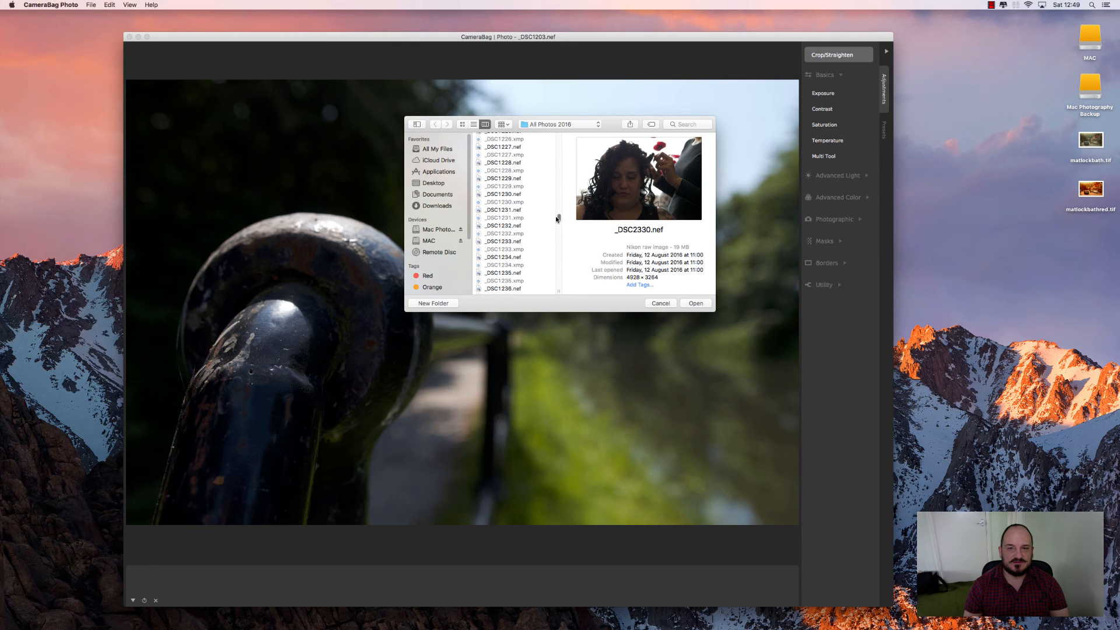
- Preview the raw photos _DSC1230.nef, _DSC1229.nef, _DSC1228.nef and _DSC1227.nef in the All Photos 2016 folder
left_click(505, 196)
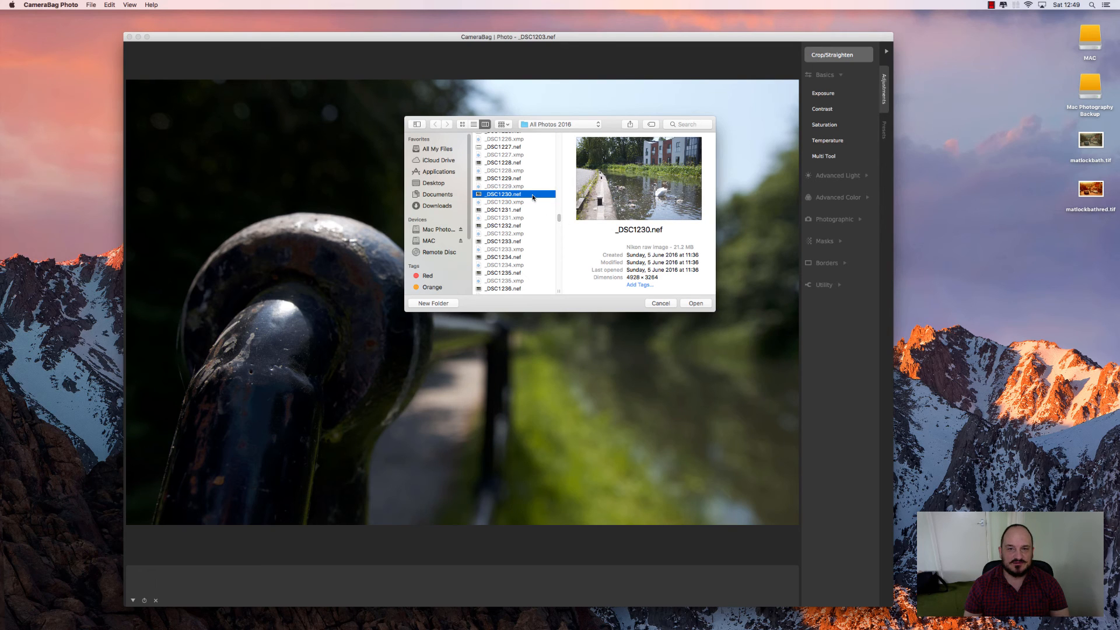
left_click(509, 179)
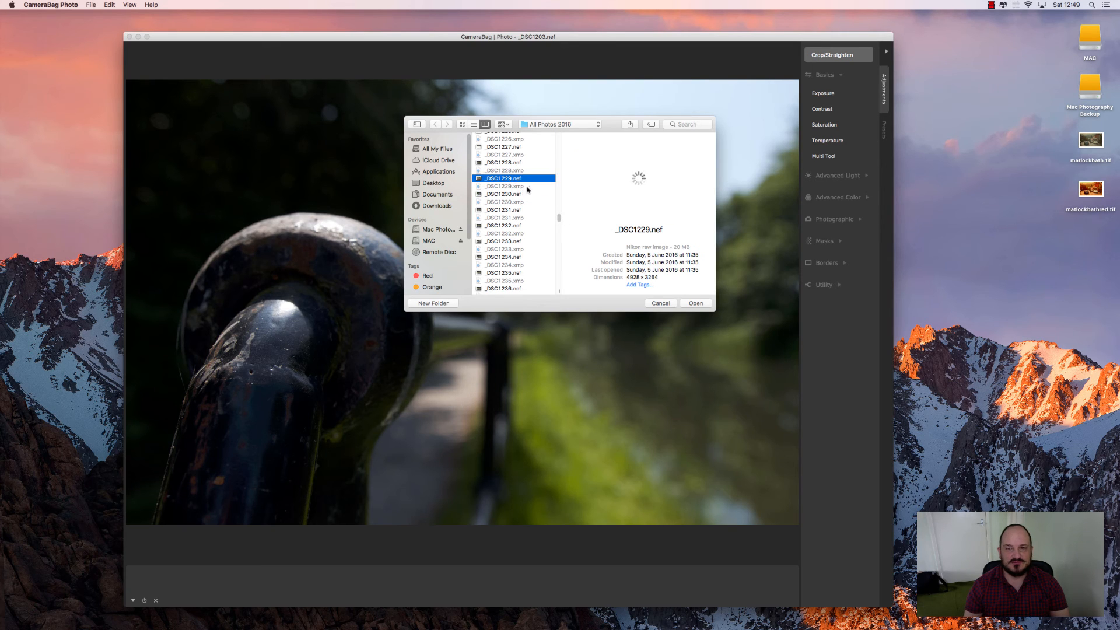
scroll(529, 187, "up", 2)
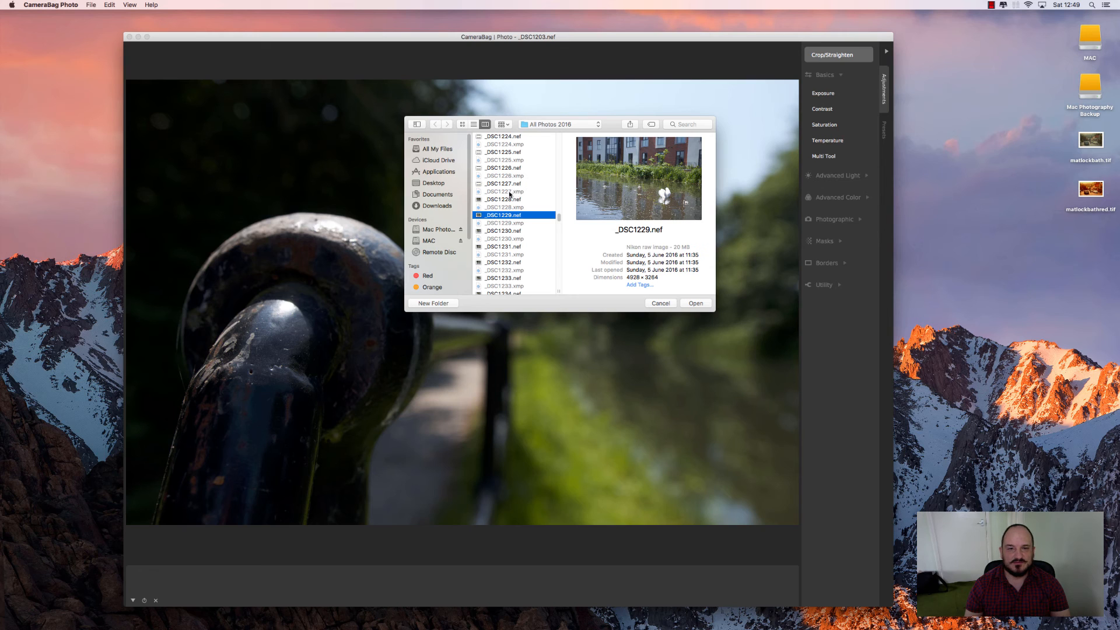
left_click(506, 199)
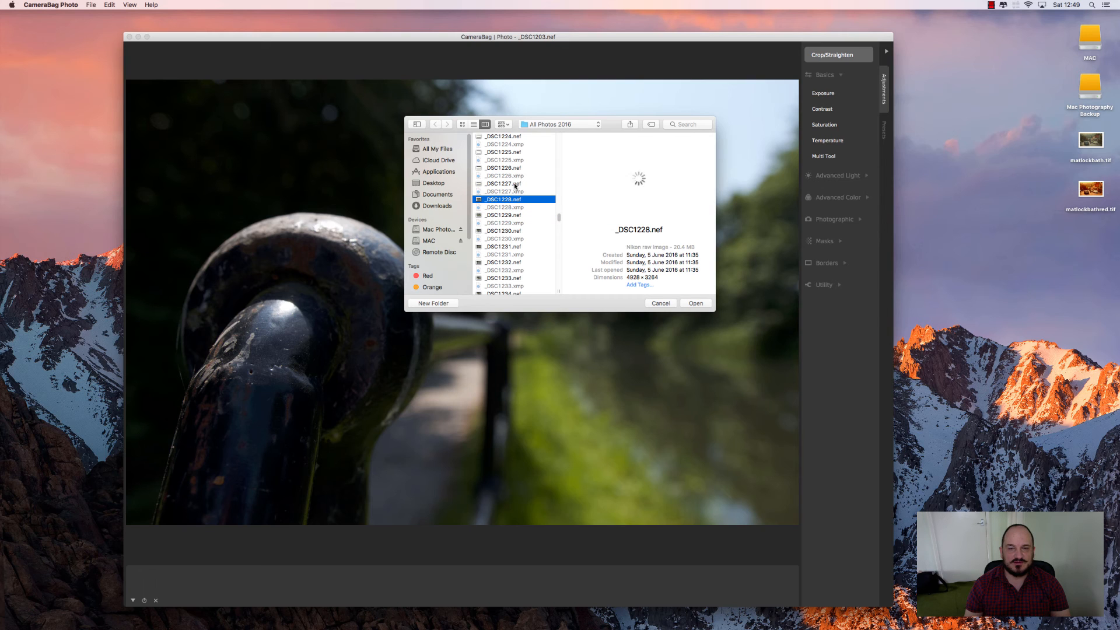
left_click(513, 183)
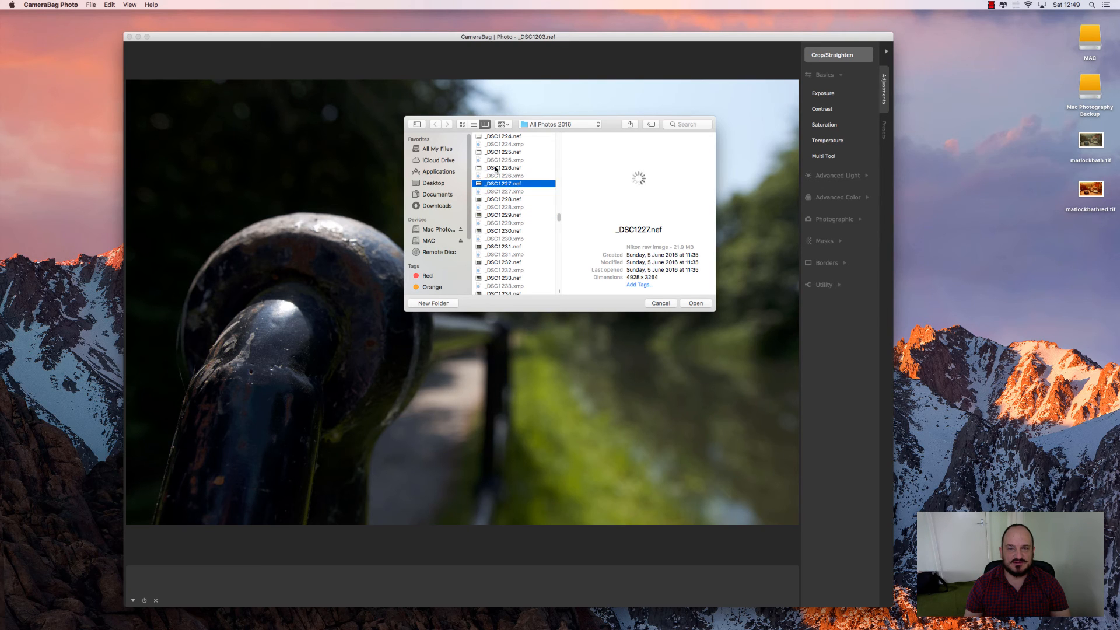
- Preview _DSC1226.nef, and load the canal-side house photo _DSC1214.nef from the All Photos 2016 folder
left_click(495, 167)
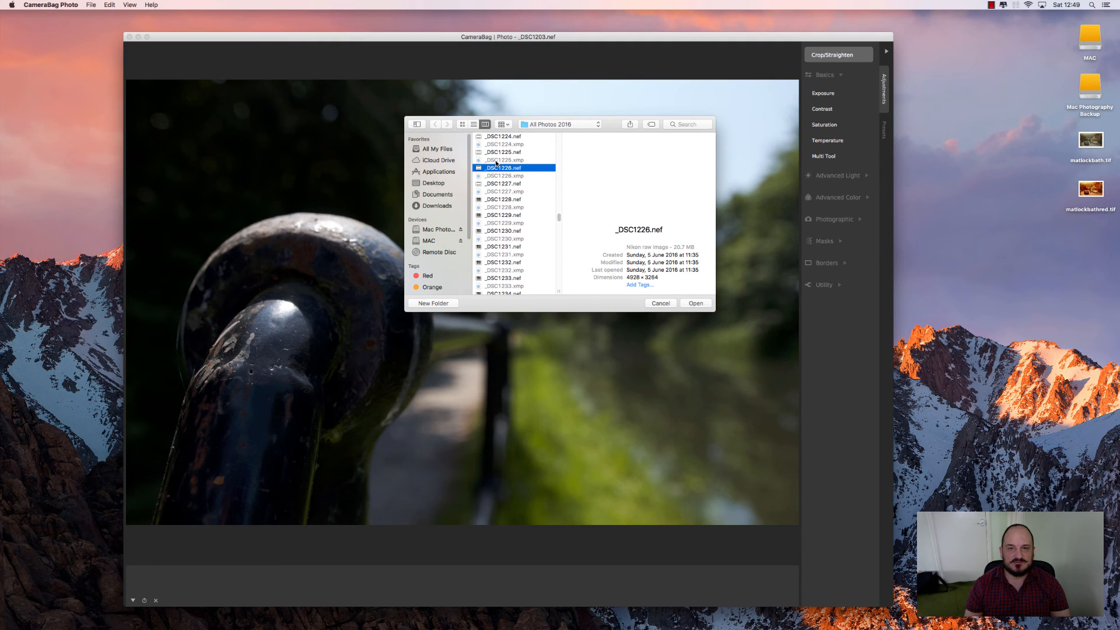
scroll(495, 166, "up", 5)
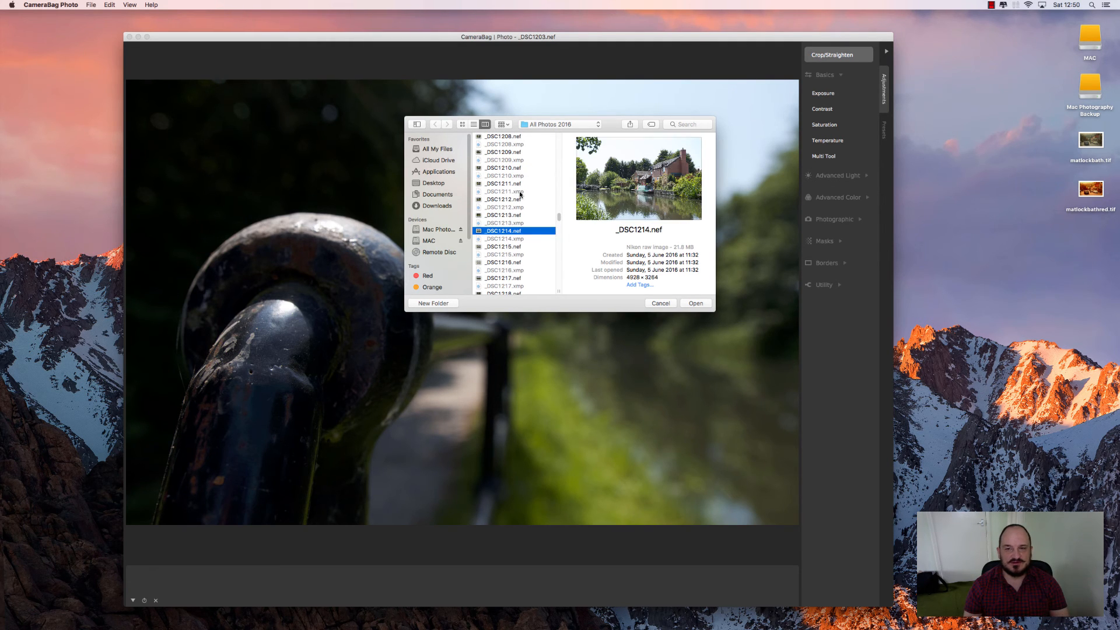
left_click(695, 304)
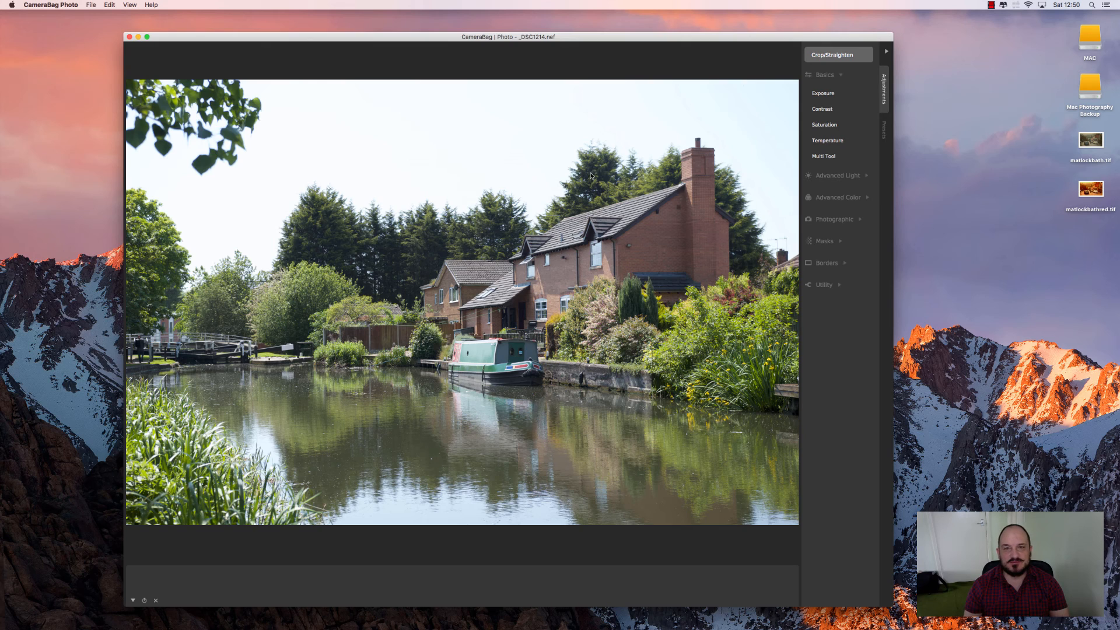
- Move the editor window to the desktop's upper-left corner and enlarge it across most of the screen
left_click_drag(594, 43, 483, 30)
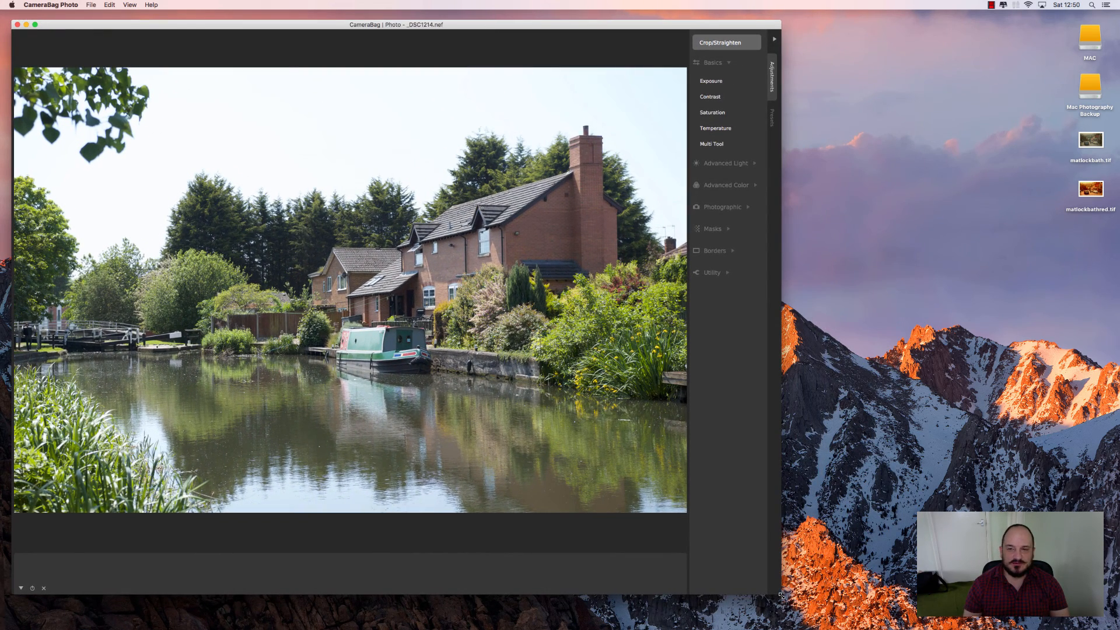
left_click_drag(781, 594, 997, 610)
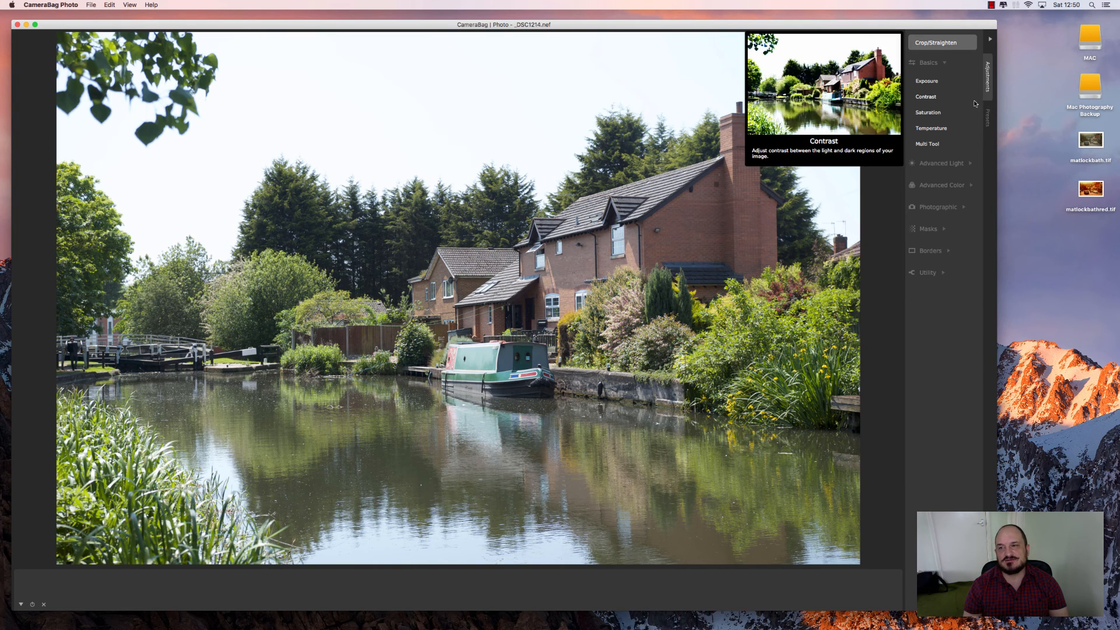
- Show the presets list, and bring up the Quicklook gallery of preset previews for the loaded photo
left_click(986, 114)
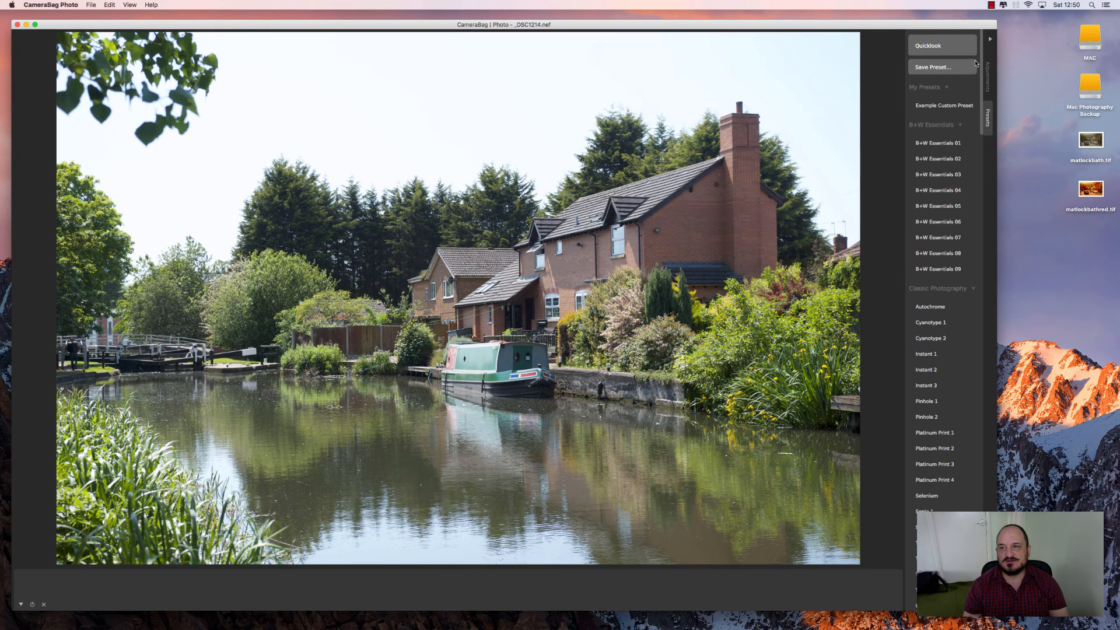
left_click(991, 39)
left_click(991, 40)
left_click(963, 46)
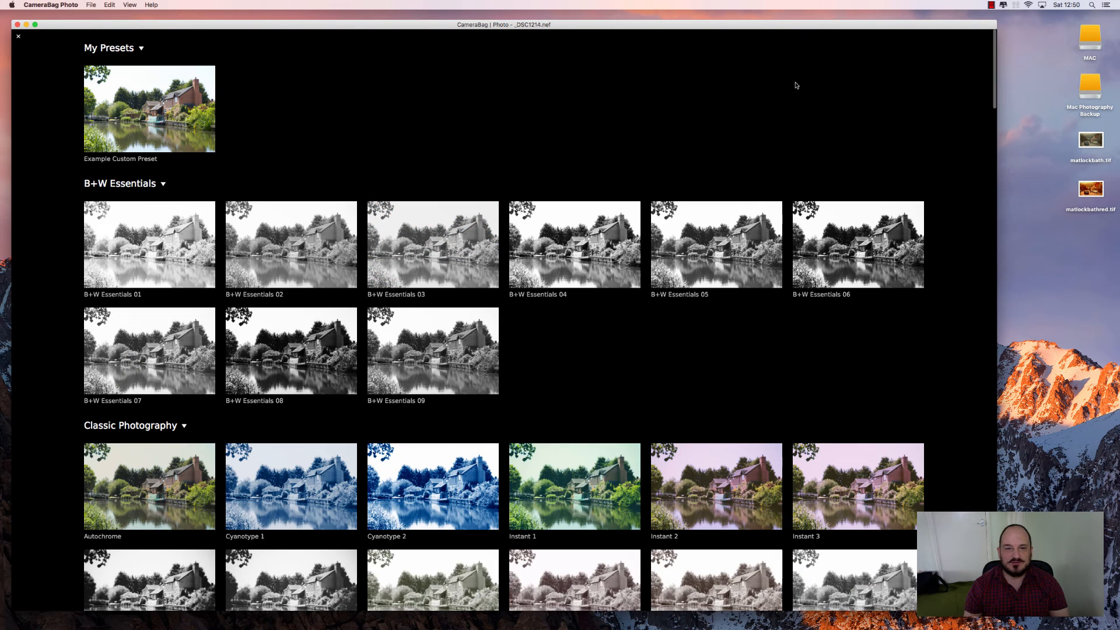
- Examine the preset previews in the B+W Essentials, Classic Photography, Color Correction and Color Essentials groups
scroll(613, 156, "down", 4)
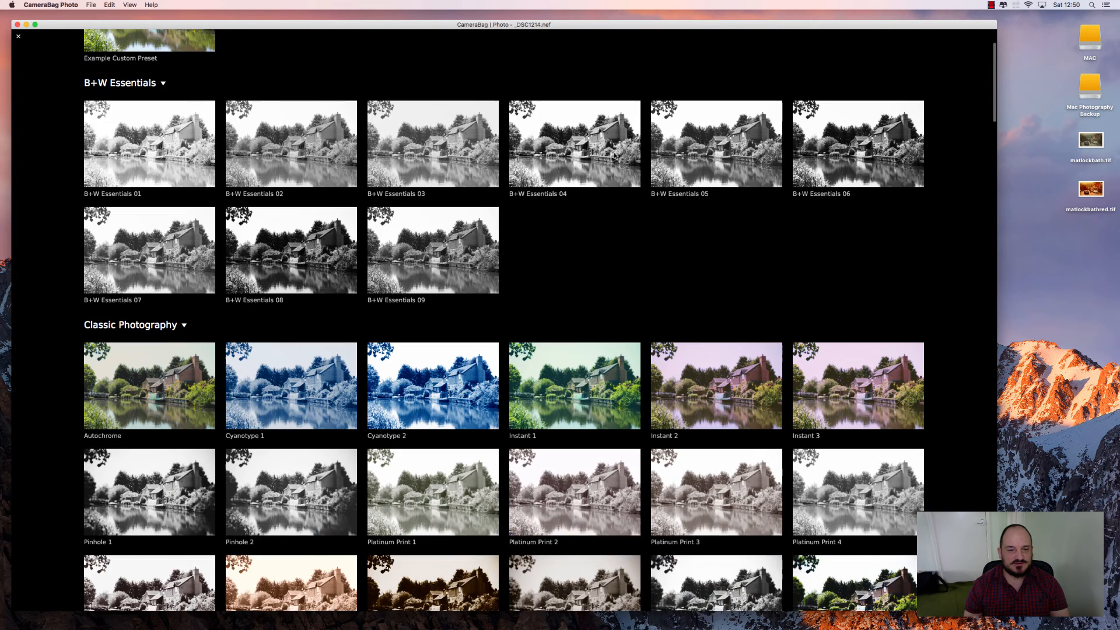
scroll(613, 155, "down", 8)
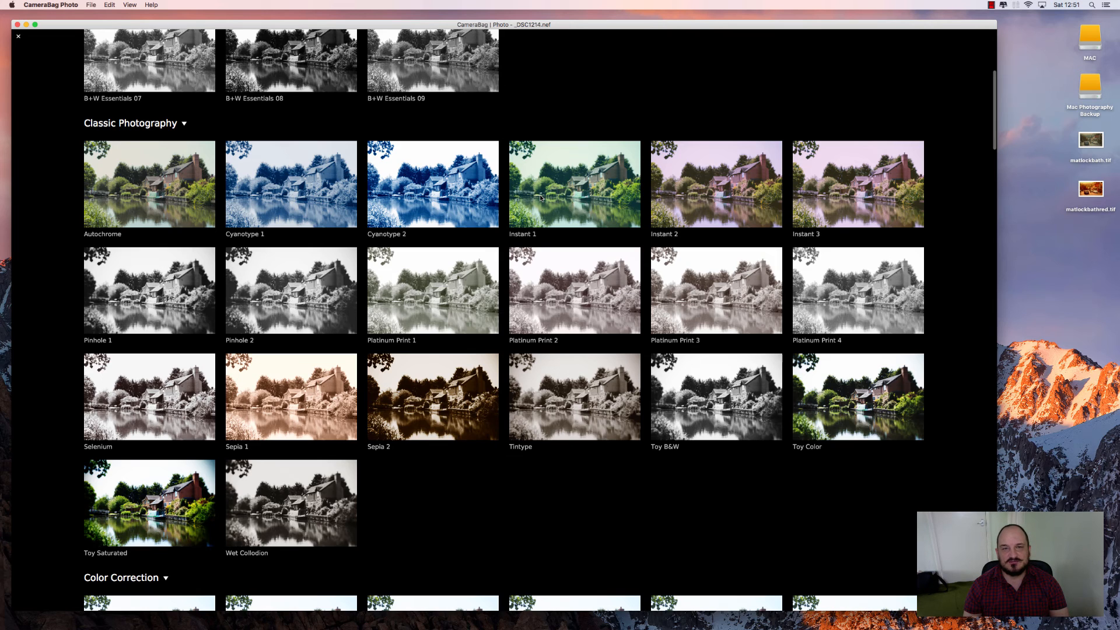
scroll(542, 201, "down", 5)
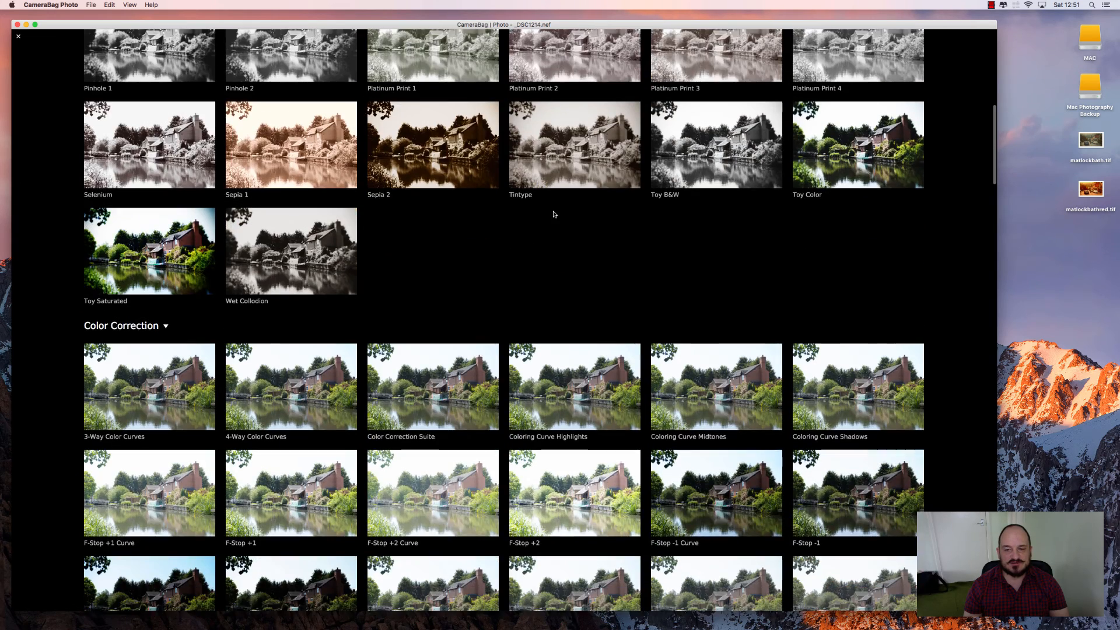
scroll(554, 214, "down", 3)
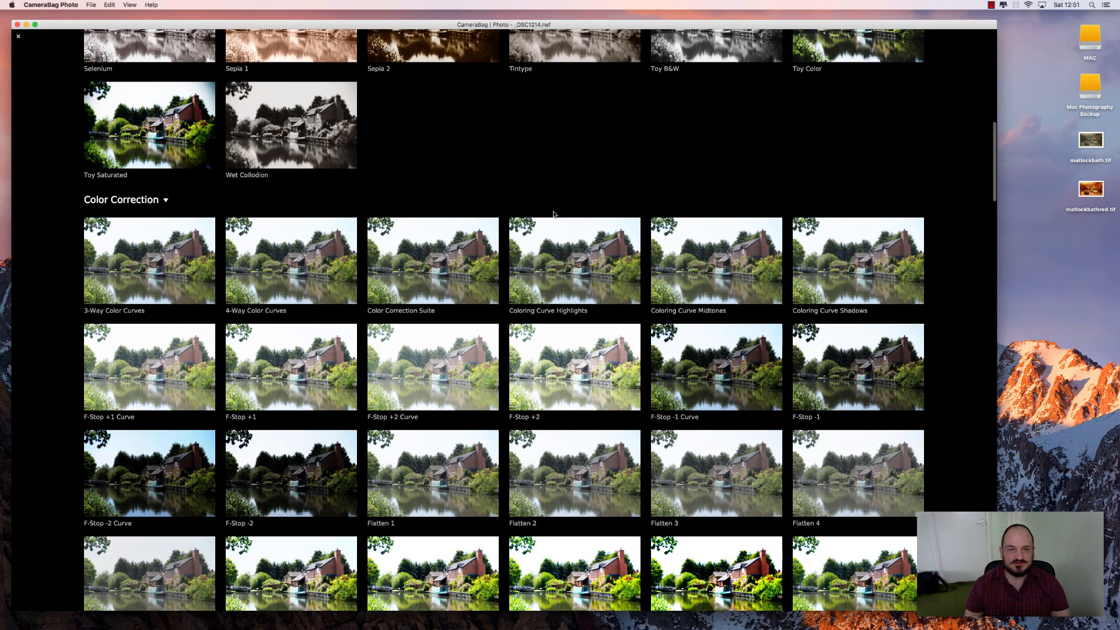
scroll(554, 214, "down", 3)
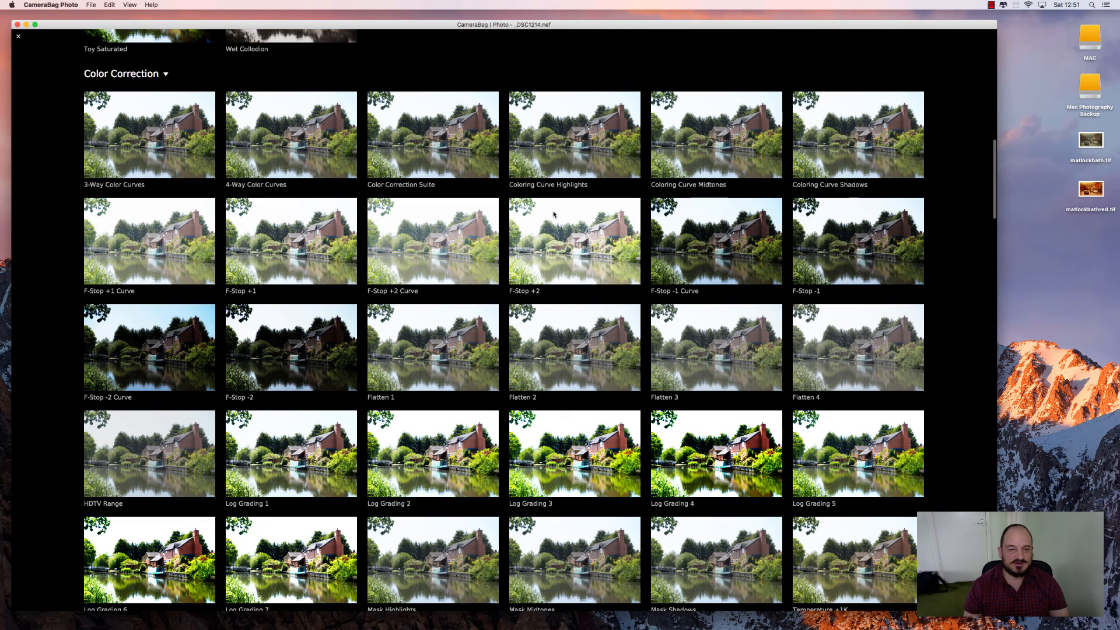
scroll(553, 214, "down", 2)
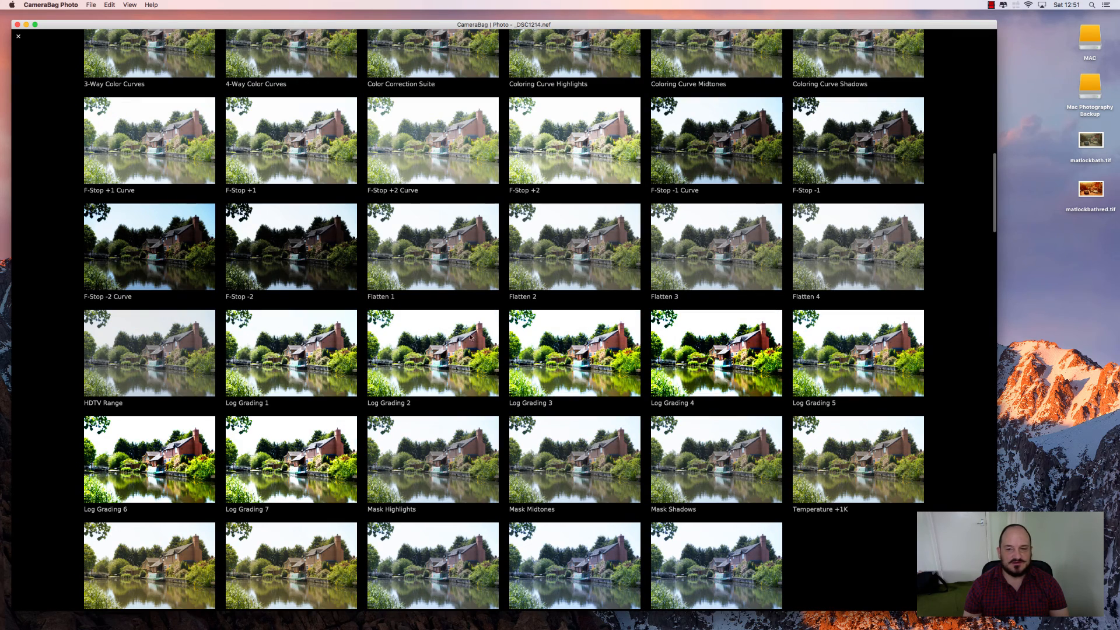
scroll(503, 345, "down", 2)
scroll(503, 344, "down", 1)
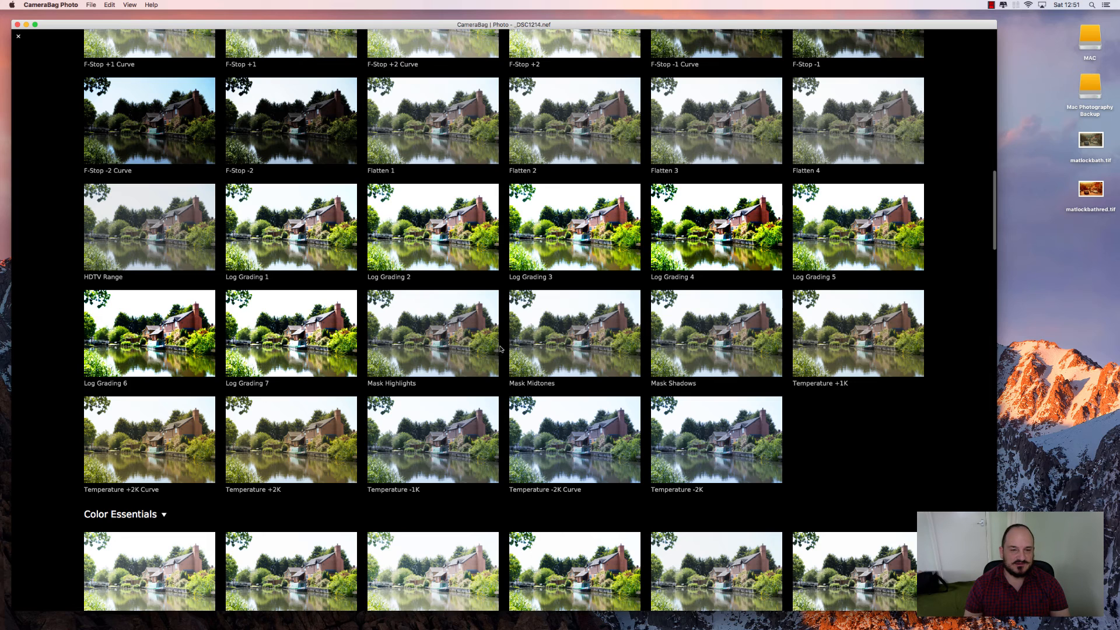
scroll(500, 348, "down", 2)
scroll(498, 350, "down", 3)
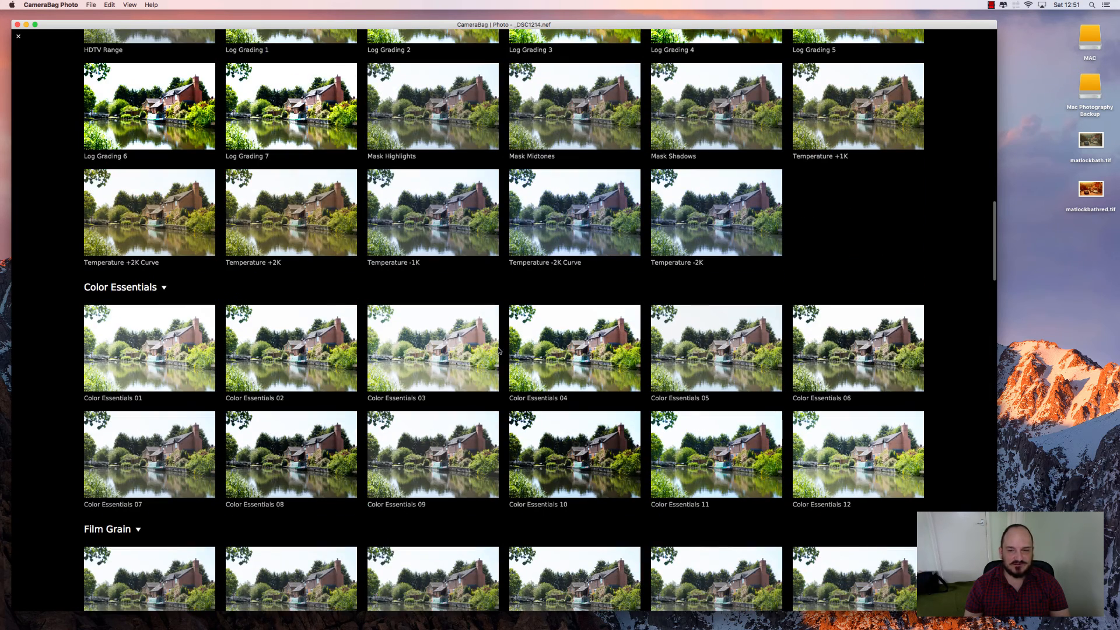
- Examine the remaining preset previews from Film Grain through Film Techniques, Mattes, Monocolor, Pop Art and Vintage
scroll(499, 350, "down", 2)
scroll(498, 350, "down", 2)
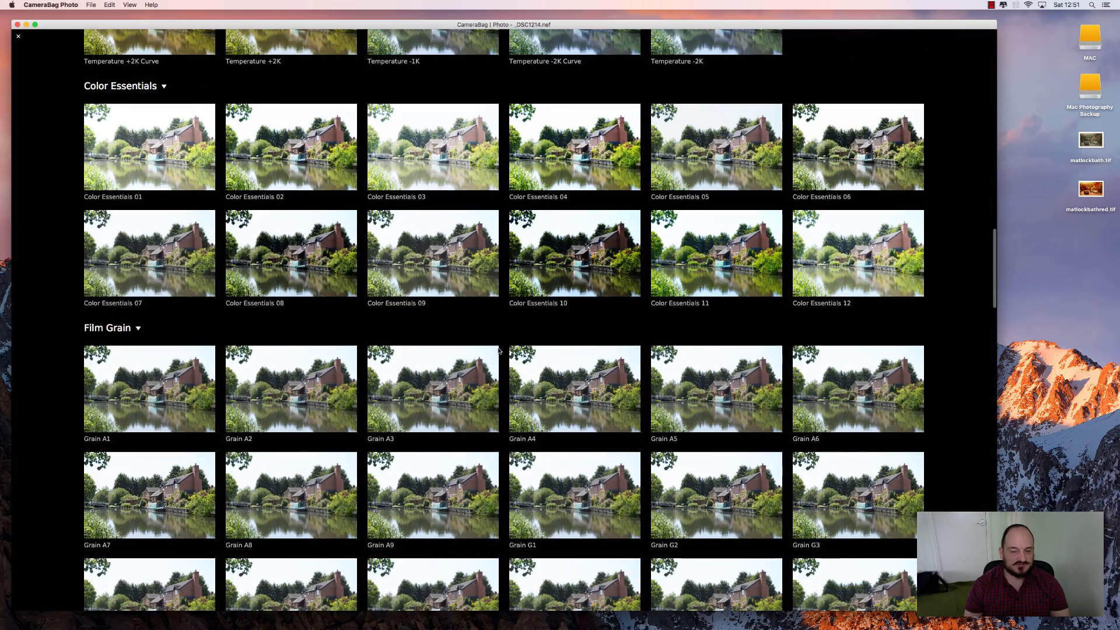
scroll(499, 350, "down", 3)
scroll(499, 350, "down", 10)
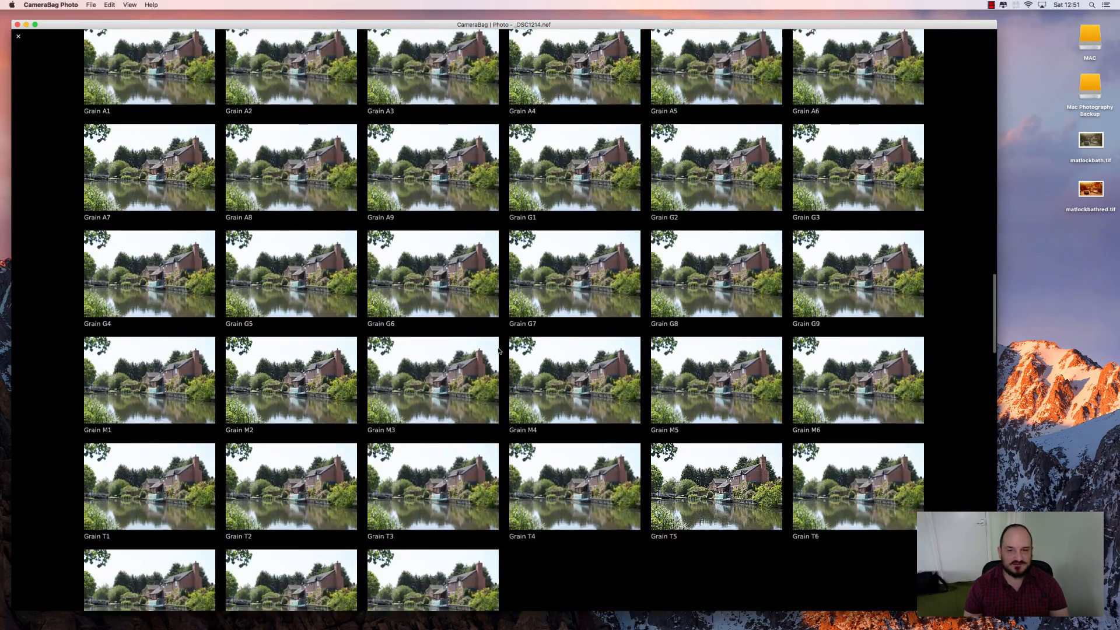
scroll(499, 350, "down", 11)
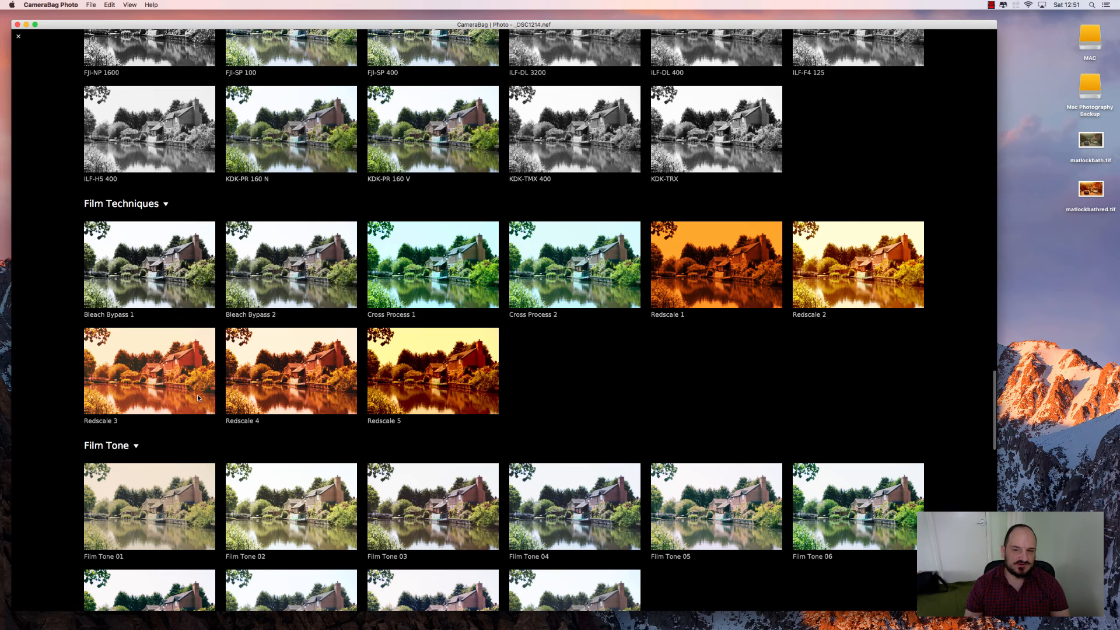
scroll(197, 397, "down", 10)
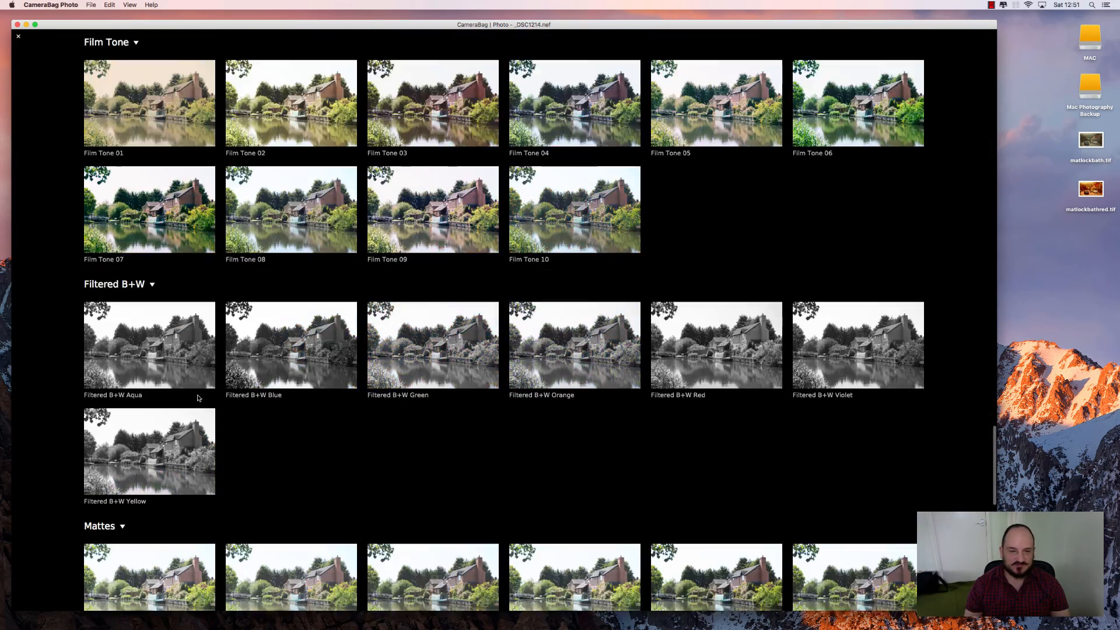
scroll(197, 397, "down", 11)
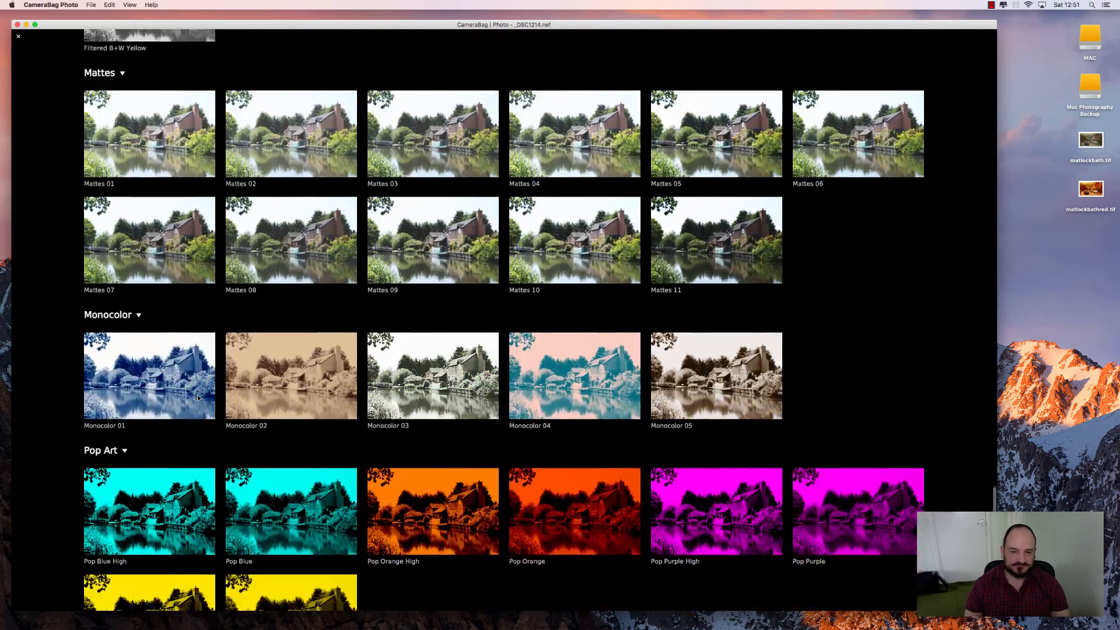
scroll(198, 397, "down", 8)
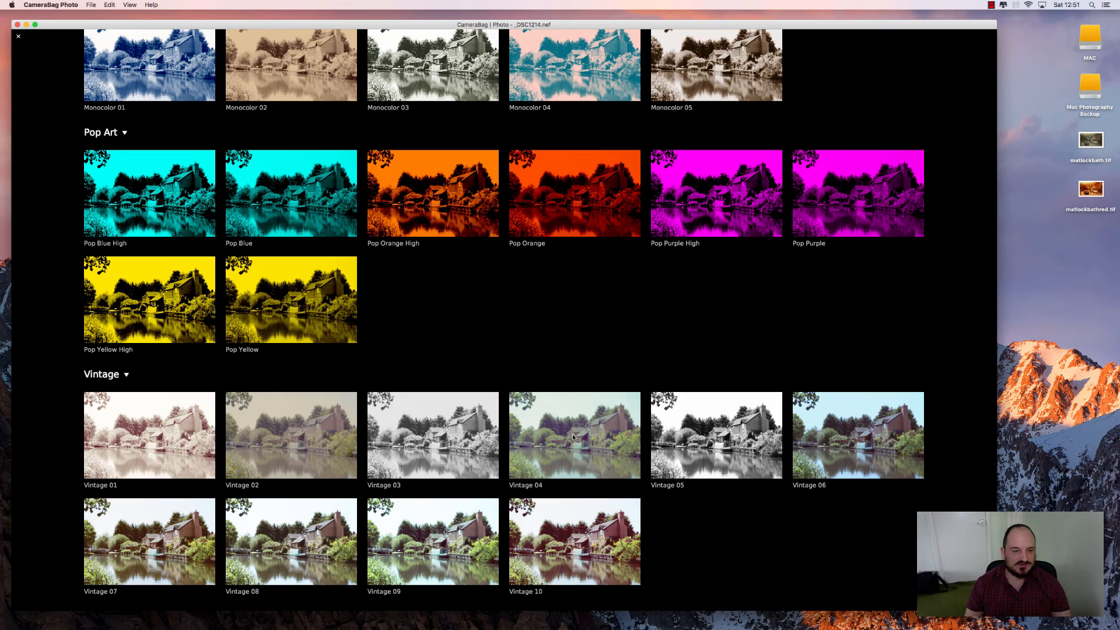
- Apply the Mattes 08 preset from the Quicklook gallery to the canal photo
scroll(572, 434, "up", 3)
scroll(572, 434, "down", 3)
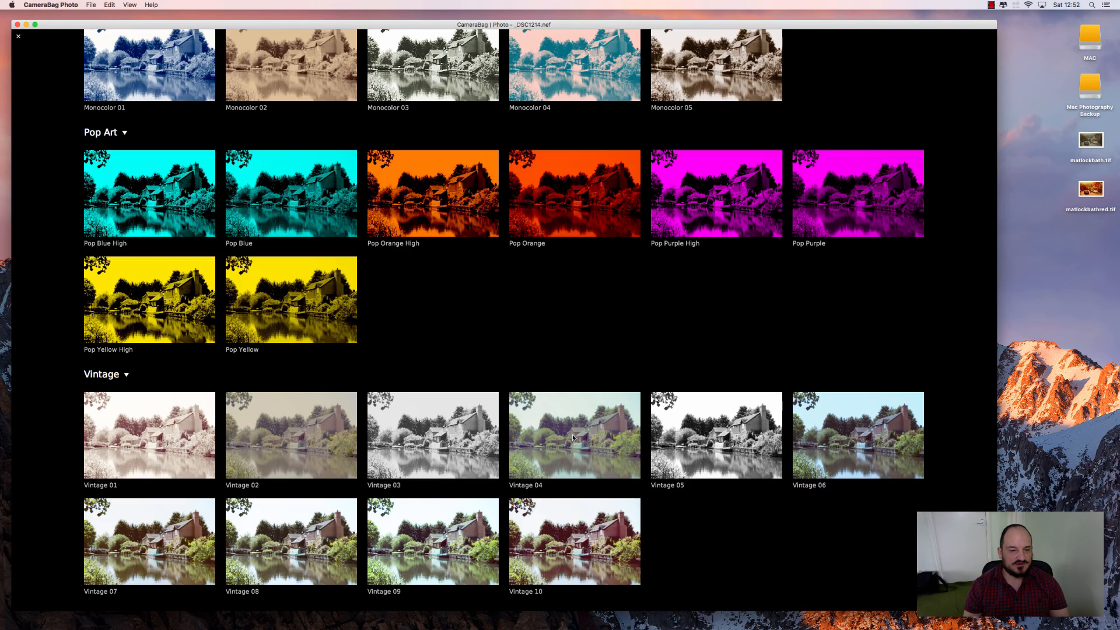
scroll(572, 434, "up", 5)
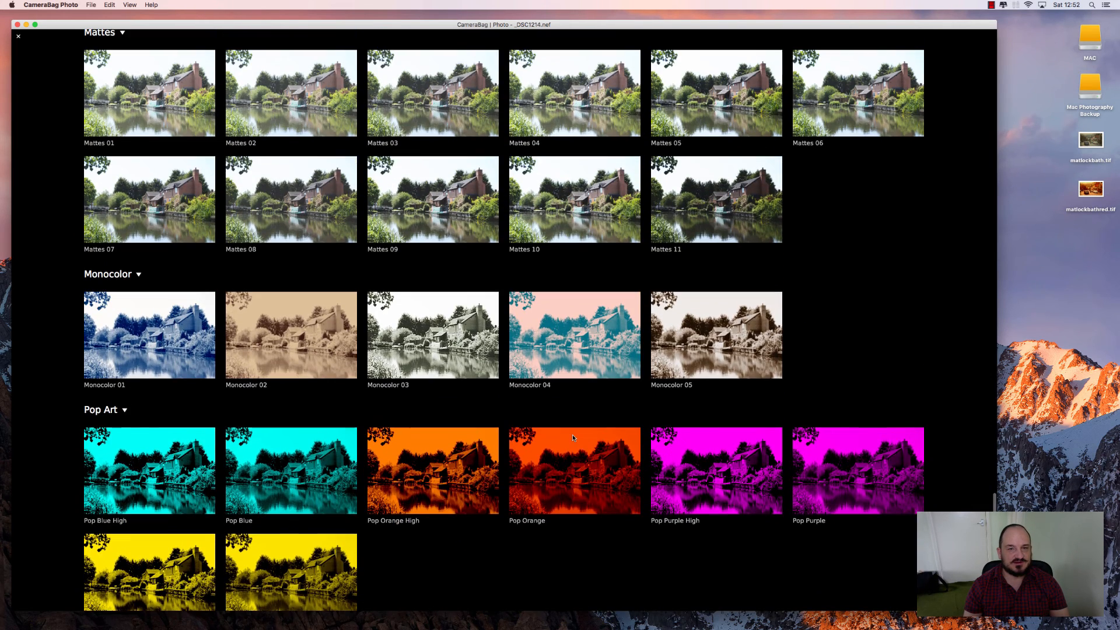
scroll(572, 434, "up", 2)
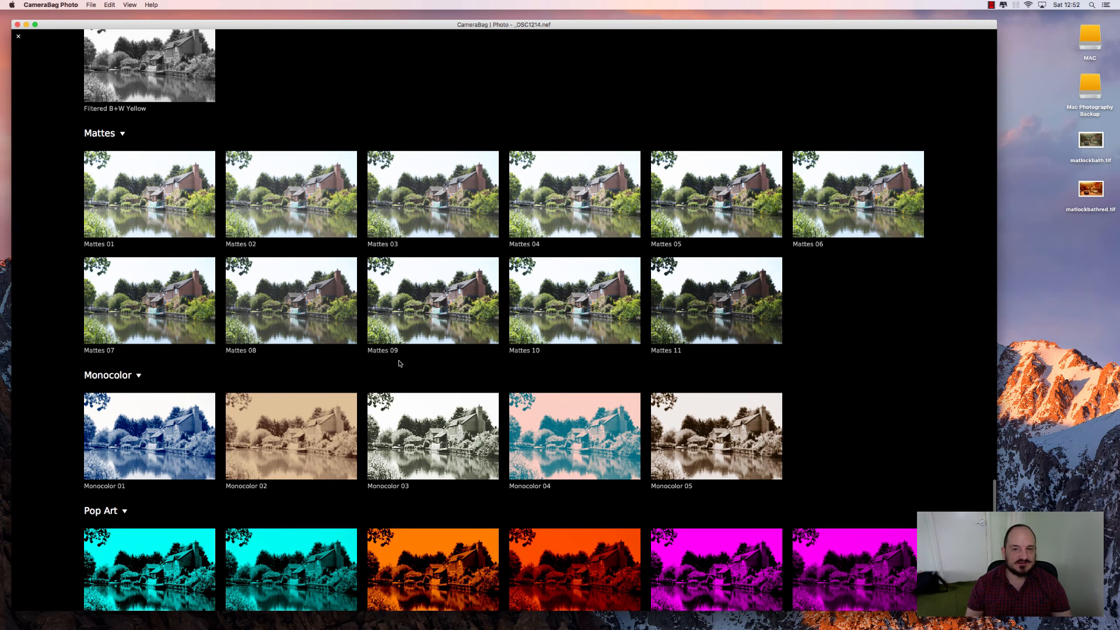
left_click(283, 303)
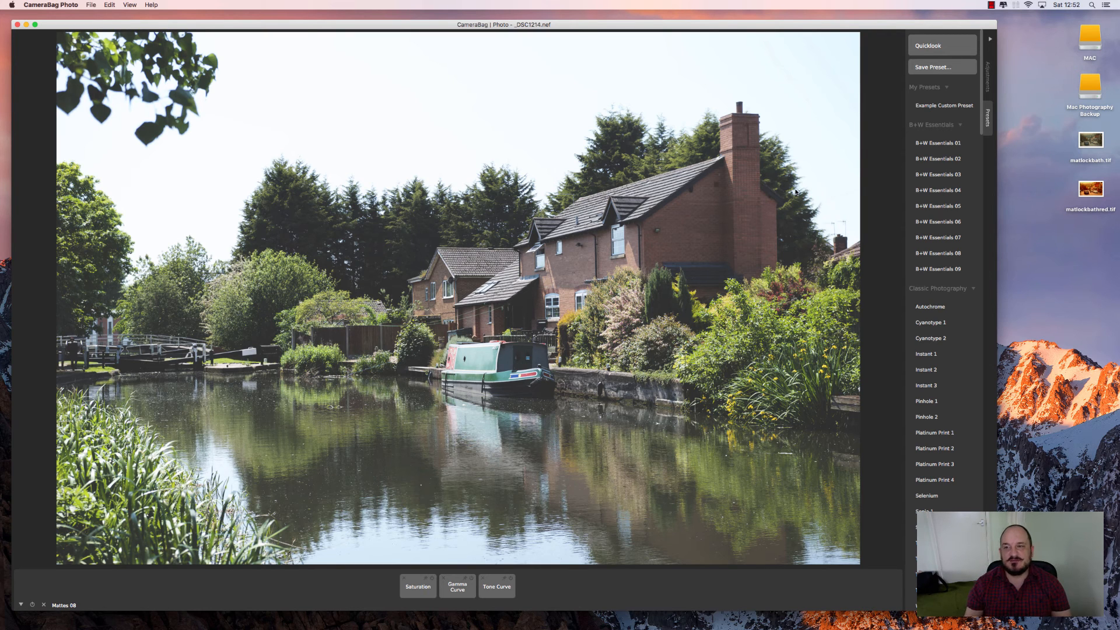
- View the adjustment tools beside the photo, hiding and restoring the side panel
left_click(986, 76)
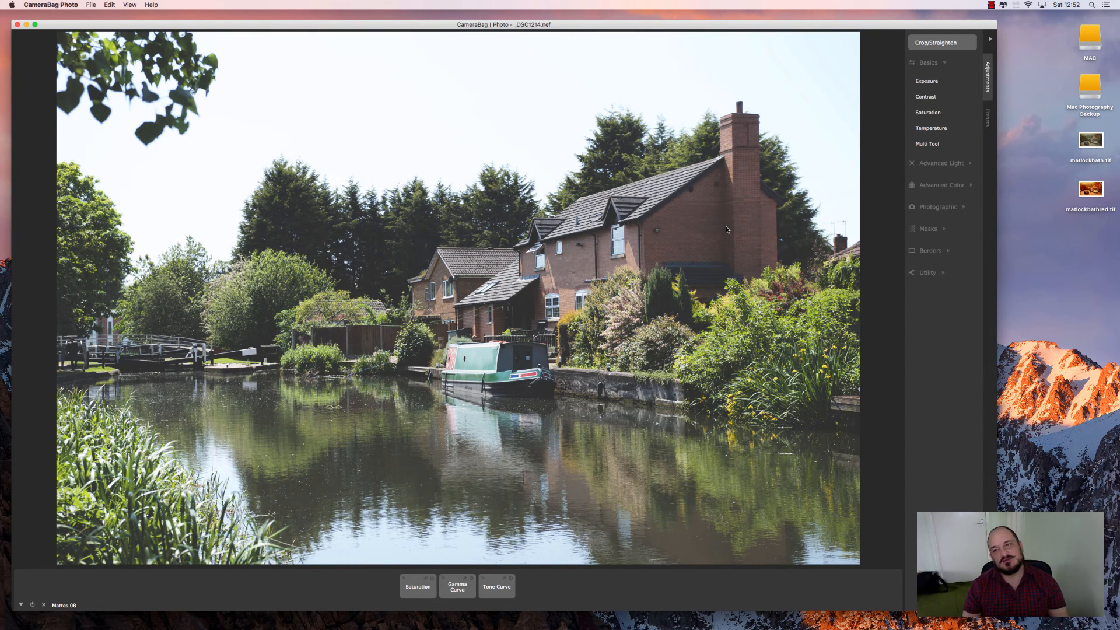
mouse_move(941, 125)
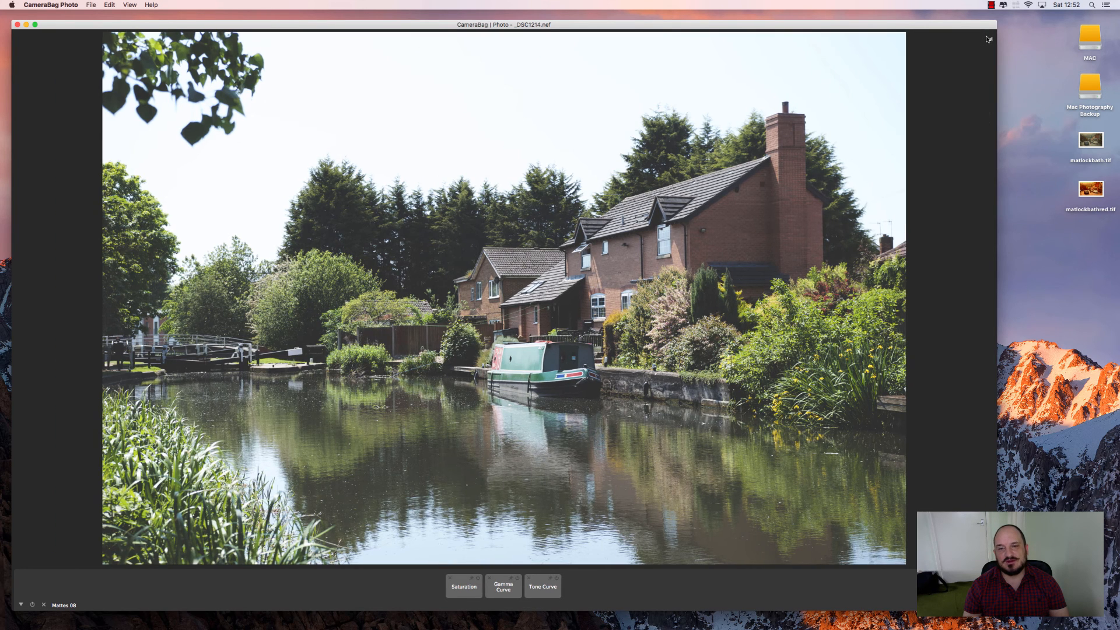
left_click(990, 39)
left_click(989, 40)
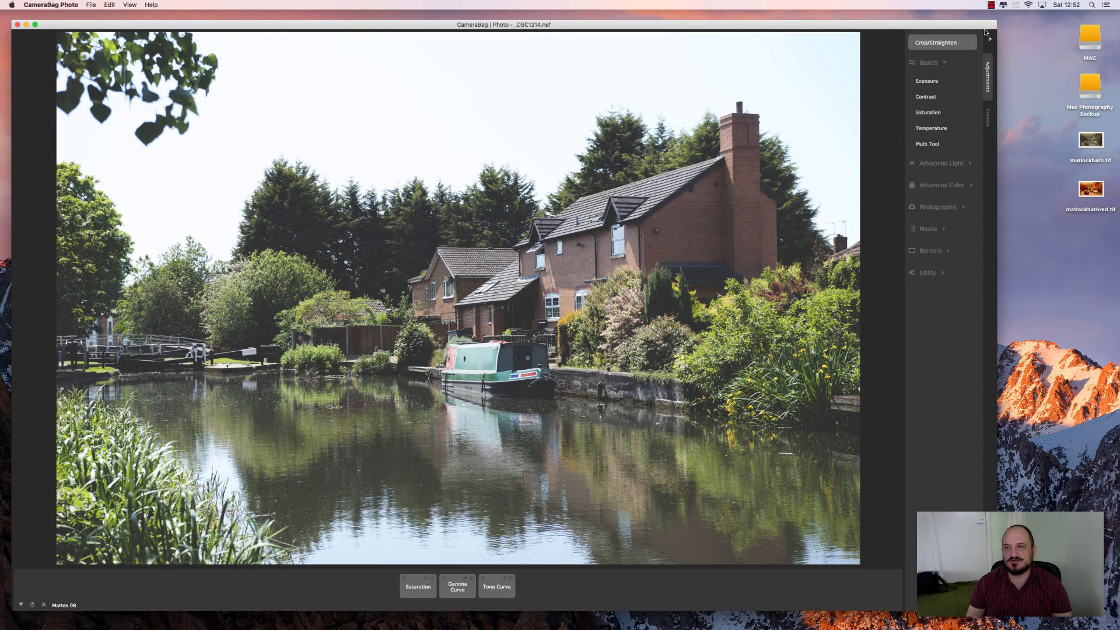
- Try the Instant 1 preset from the Classic Photography group of the Quicklook gallery on the photo, and undo it
left_click(986, 119)
left_click(932, 49)
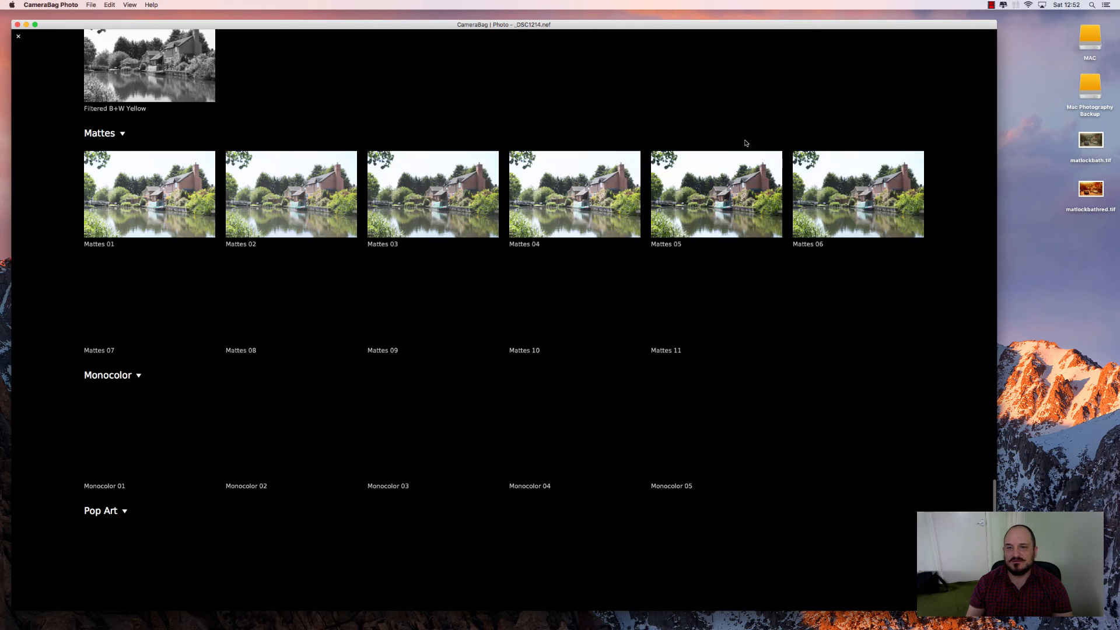
scroll(583, 167, "up", 3)
scroll(587, 167, "up", 12)
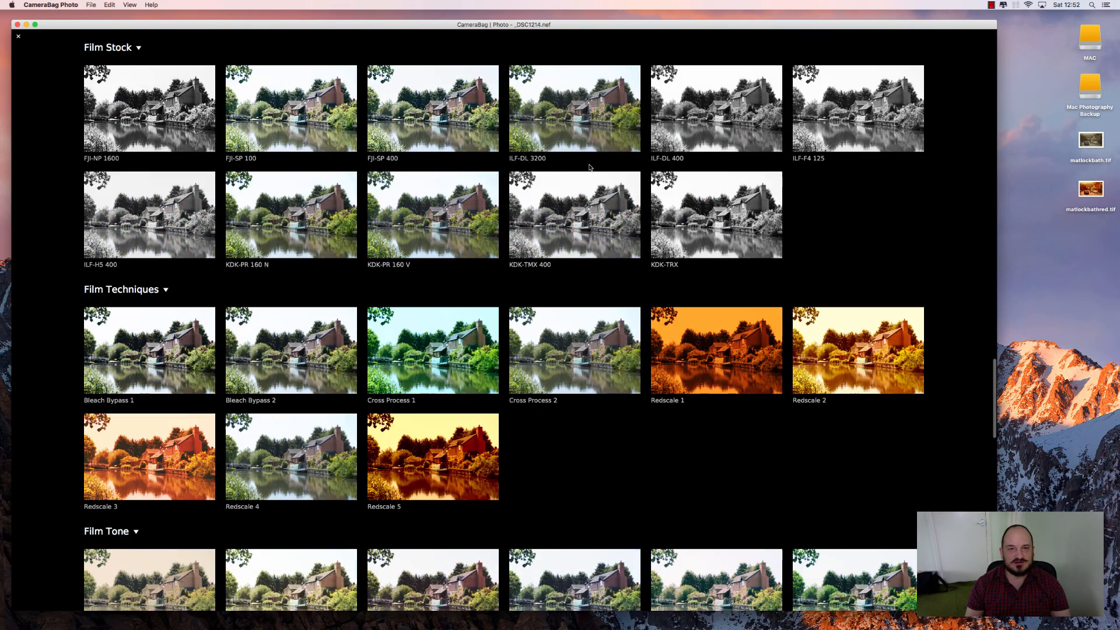
scroll(589, 168, "up", 15)
scroll(589, 168, "up", 2)
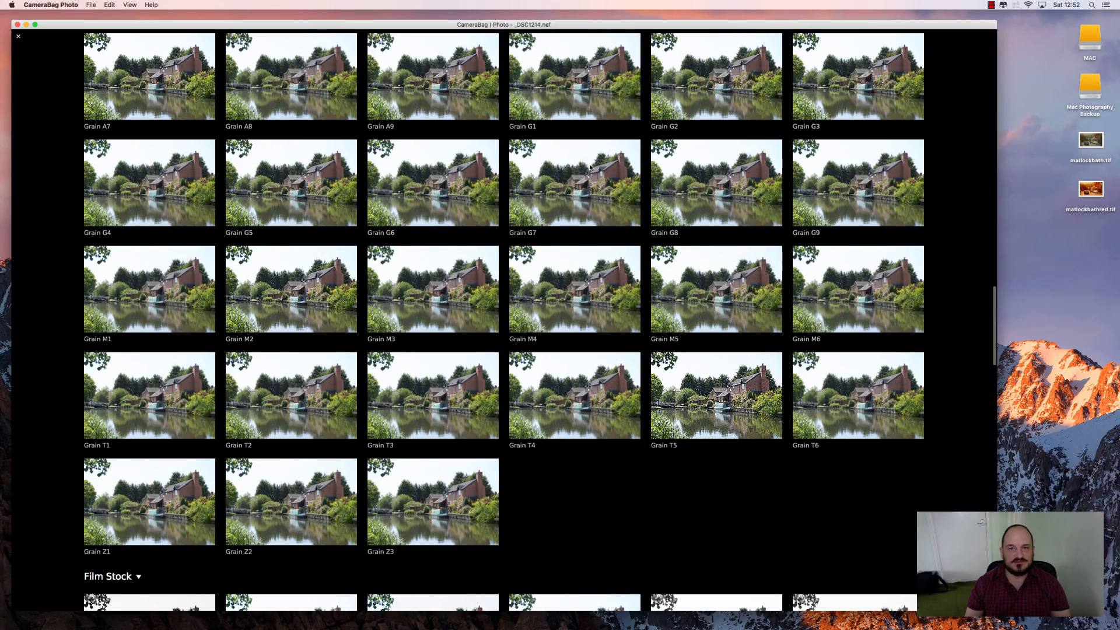
scroll(600, 163, "up", 15)
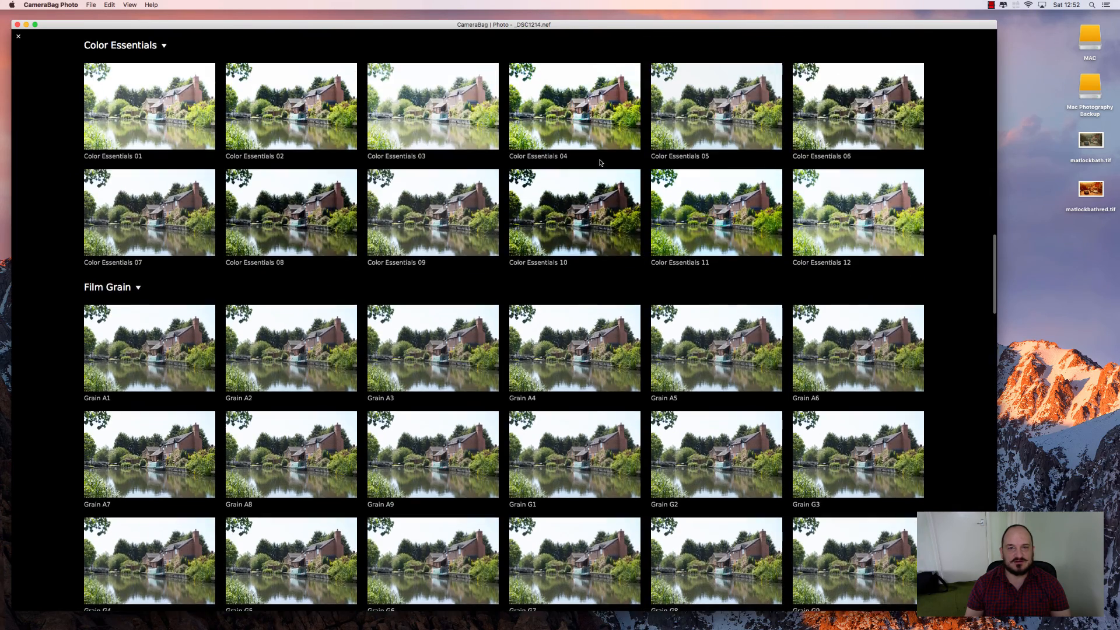
scroll(600, 163, "up", 15)
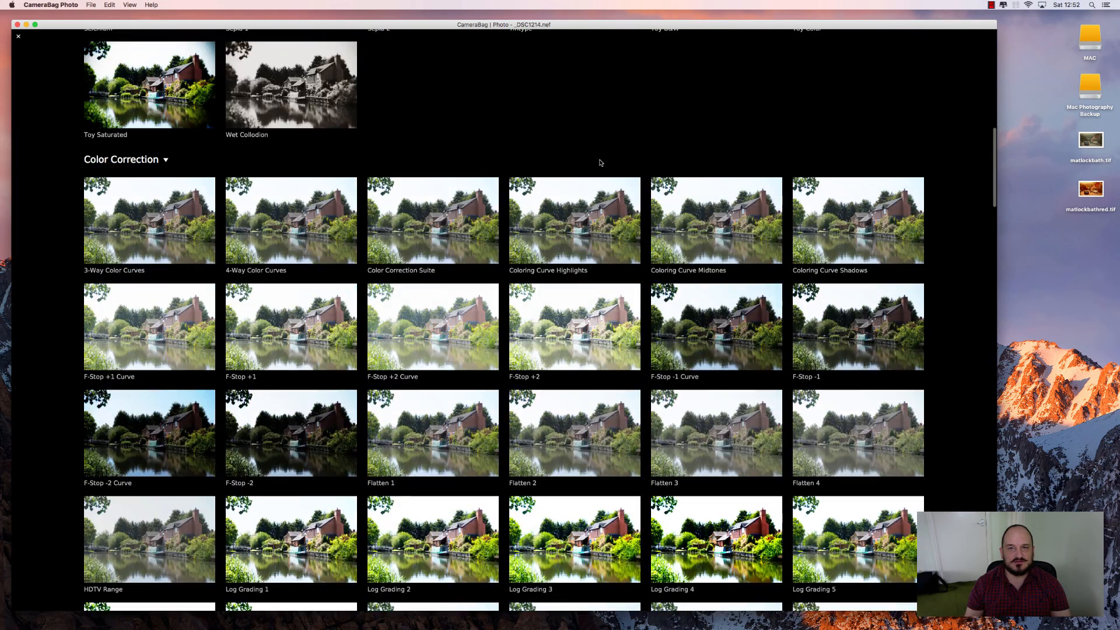
scroll(599, 162, "up", 15)
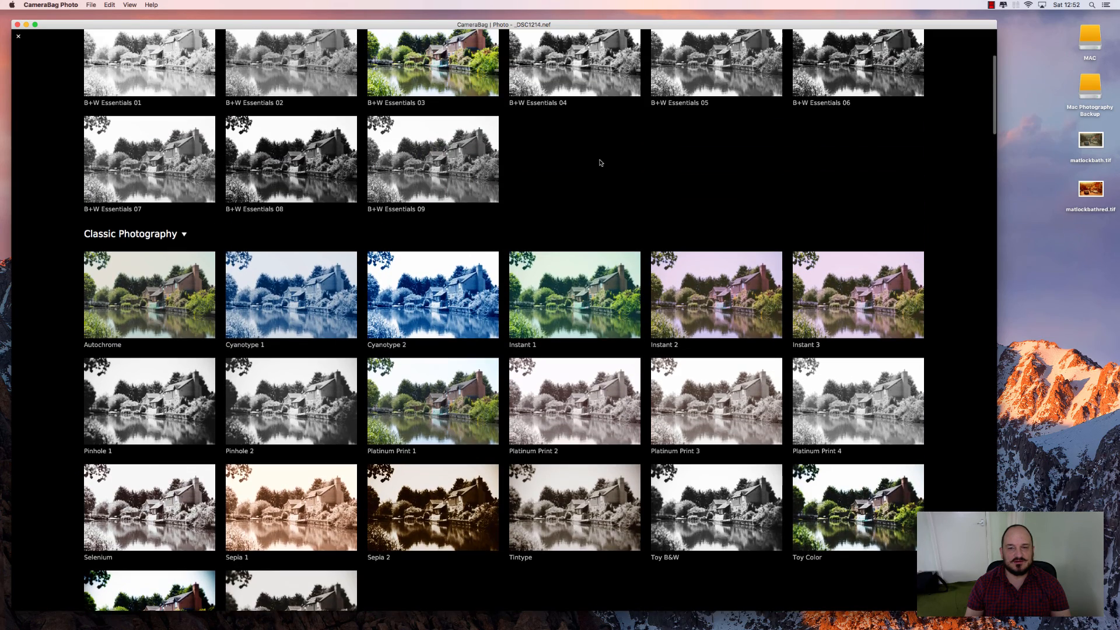
scroll(600, 169, "down", 4)
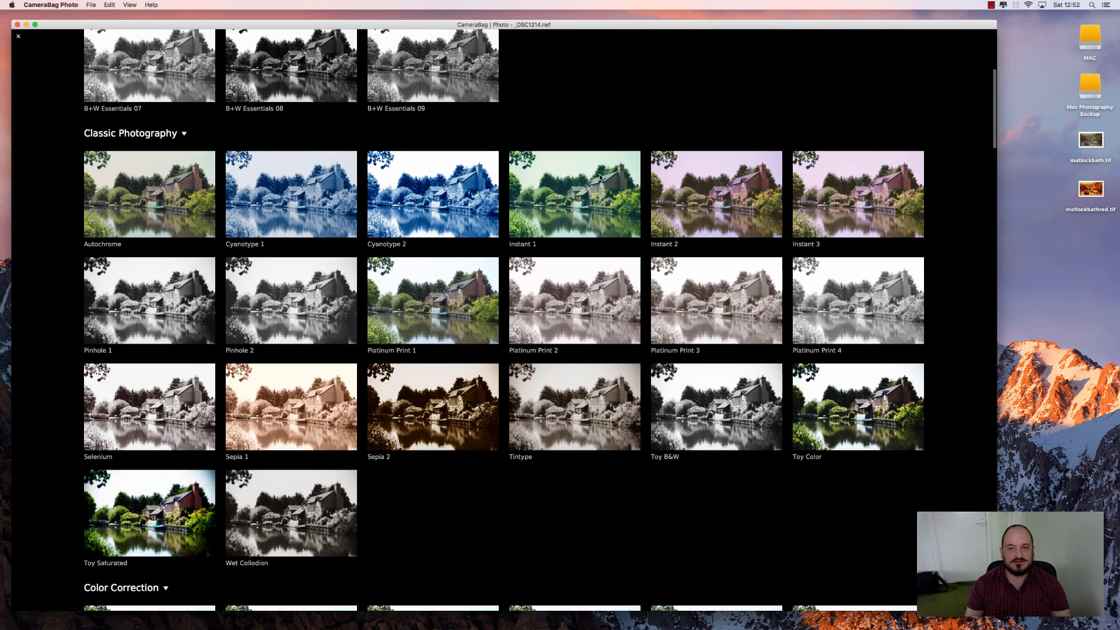
left_click(583, 201)
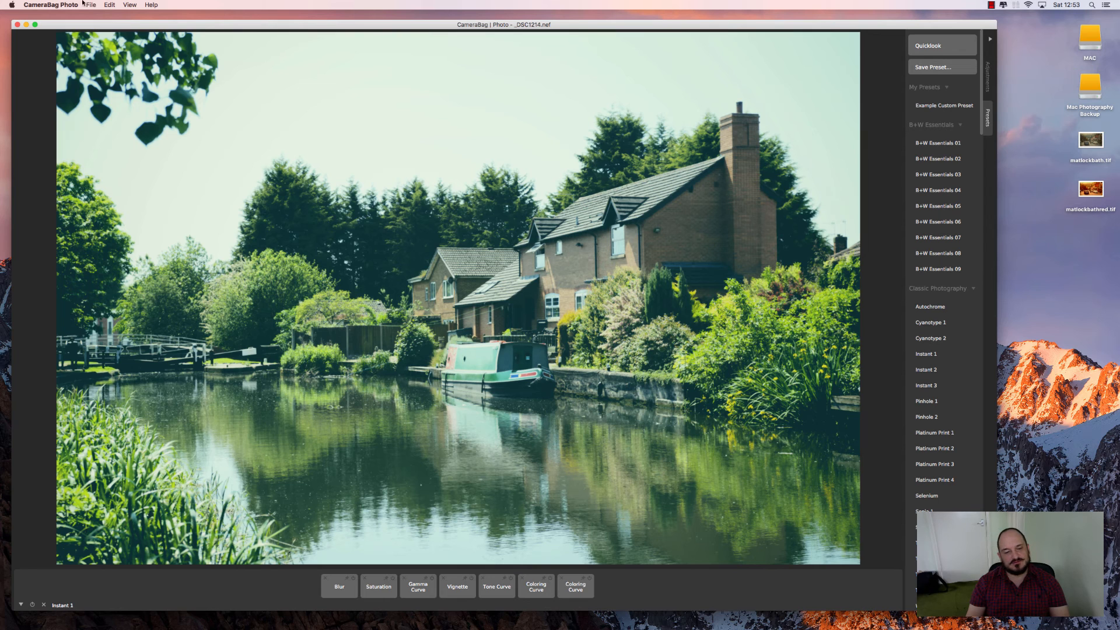
left_click(109, 5)
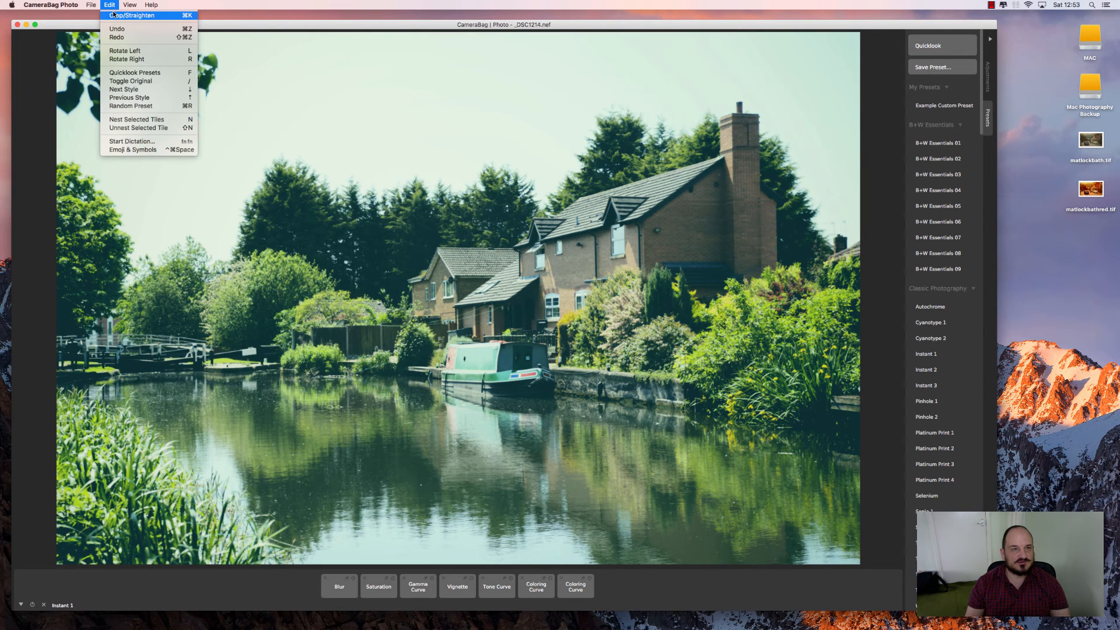
left_click(117, 29)
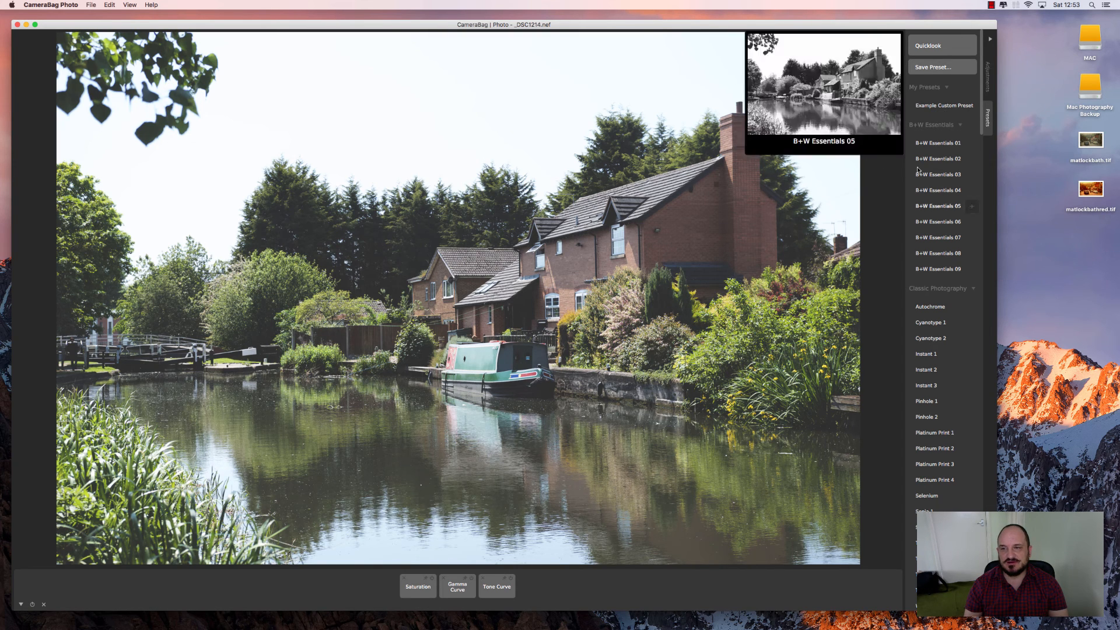
- Add a Coloring Curve adjustment from the Advanced Color tools to the photo
left_click(987, 70)
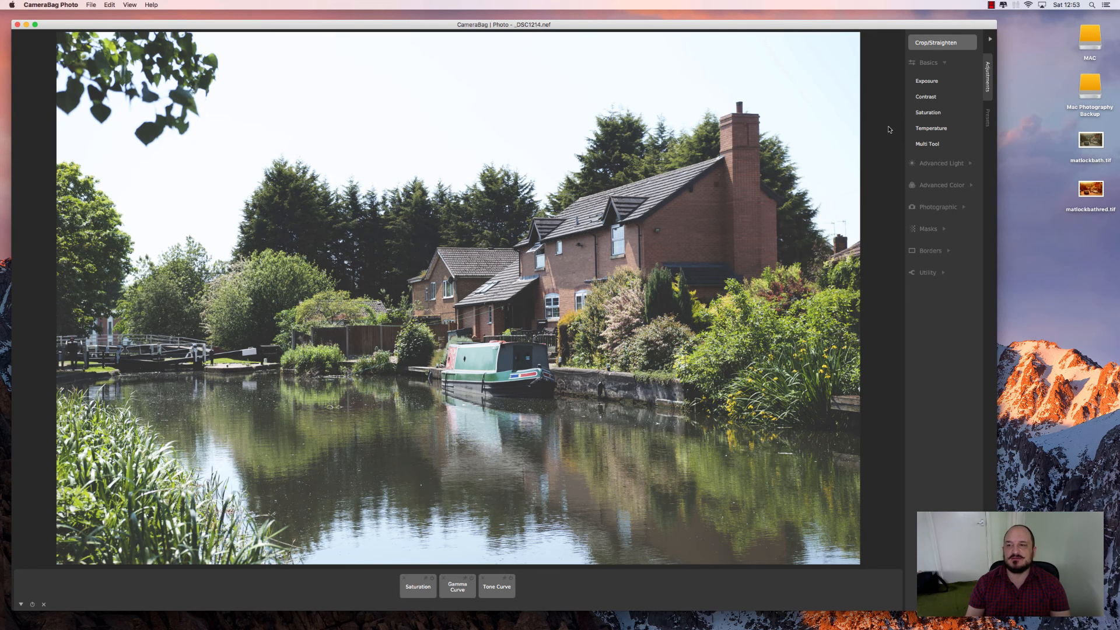
left_click(929, 187)
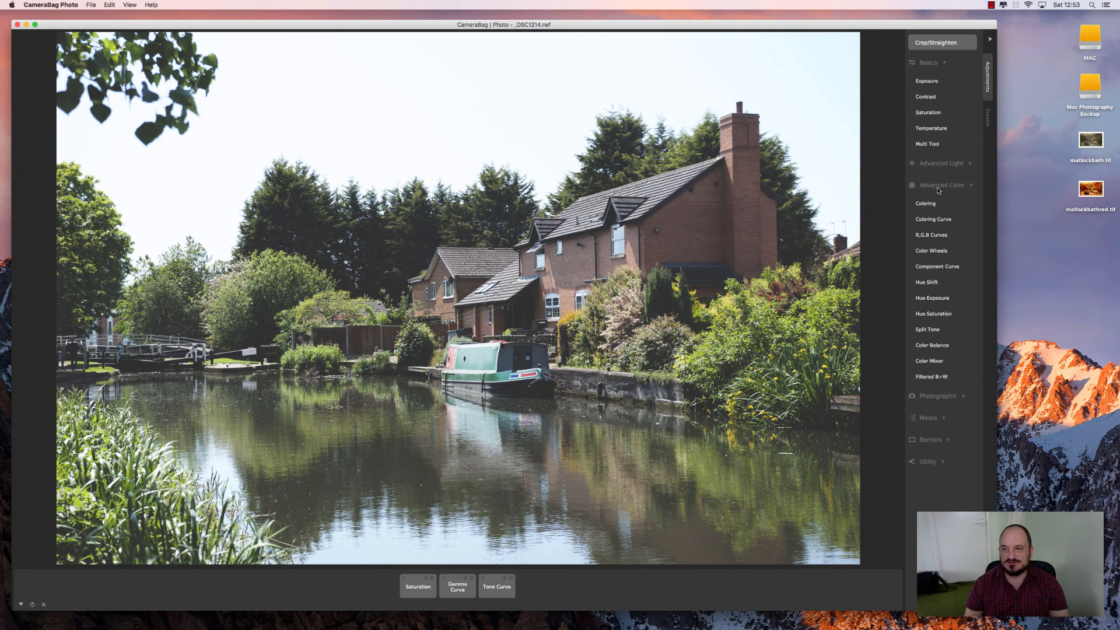
mouse_move(936, 224)
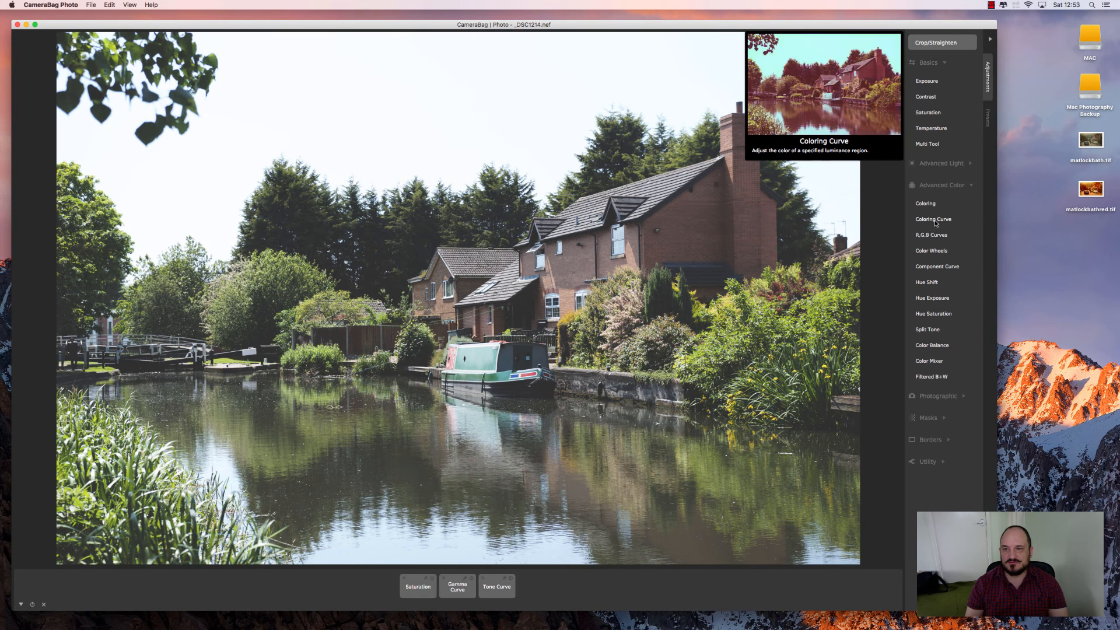
left_click(935, 223)
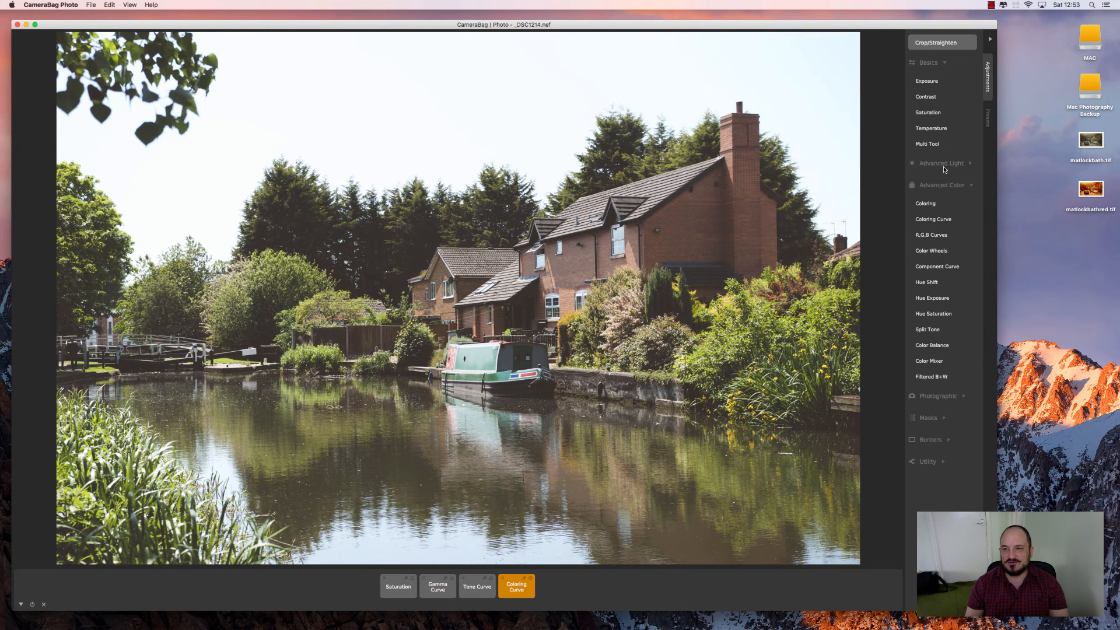
- Add Tone Curve and Shadows/Highlights adjustments from the Advanced Light tools and lower the highlights slightly
left_click(943, 167)
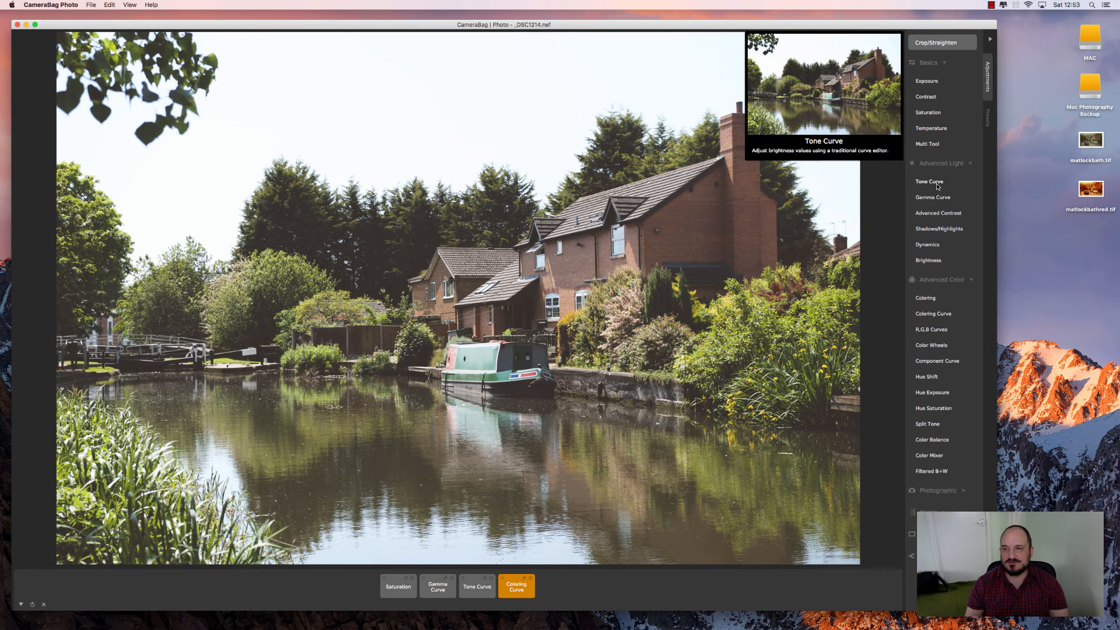
left_click(936, 183)
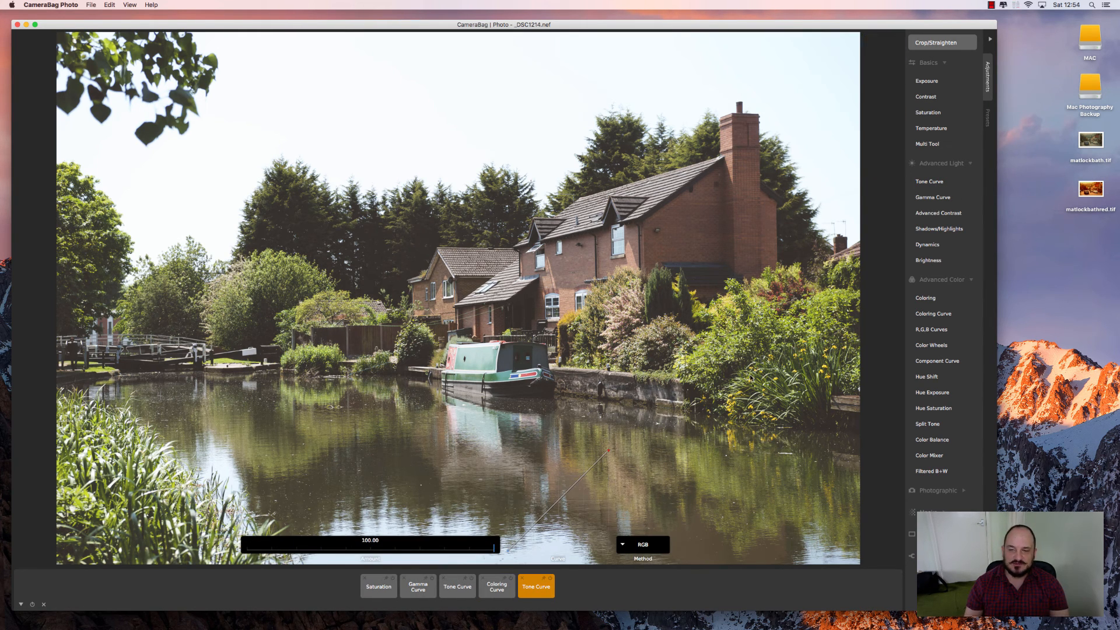
mouse_move(952, 217)
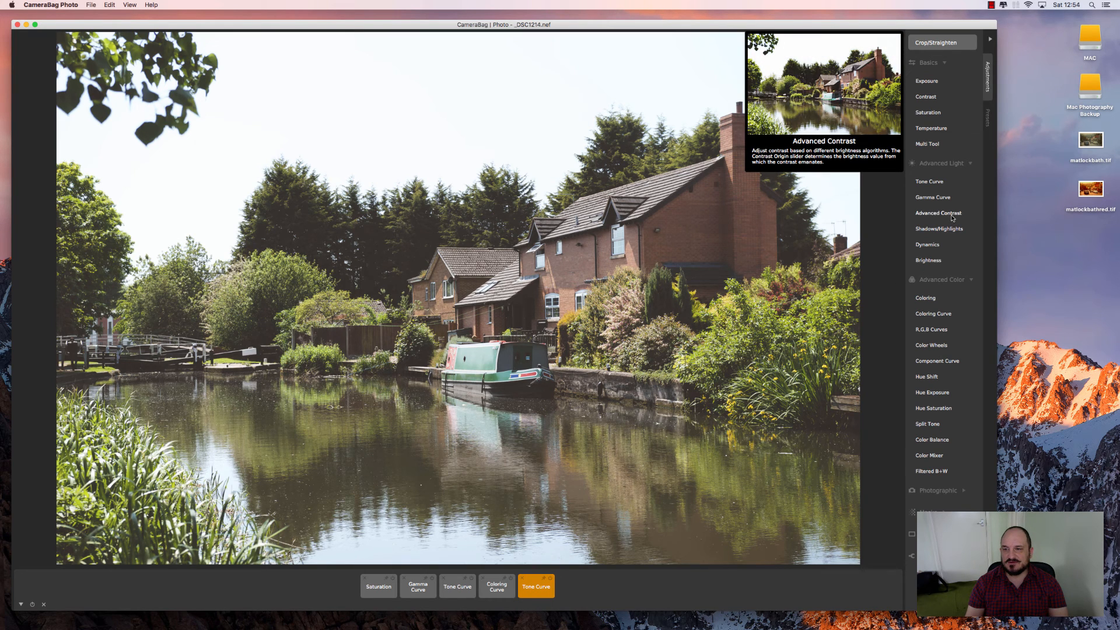
left_click(941, 230)
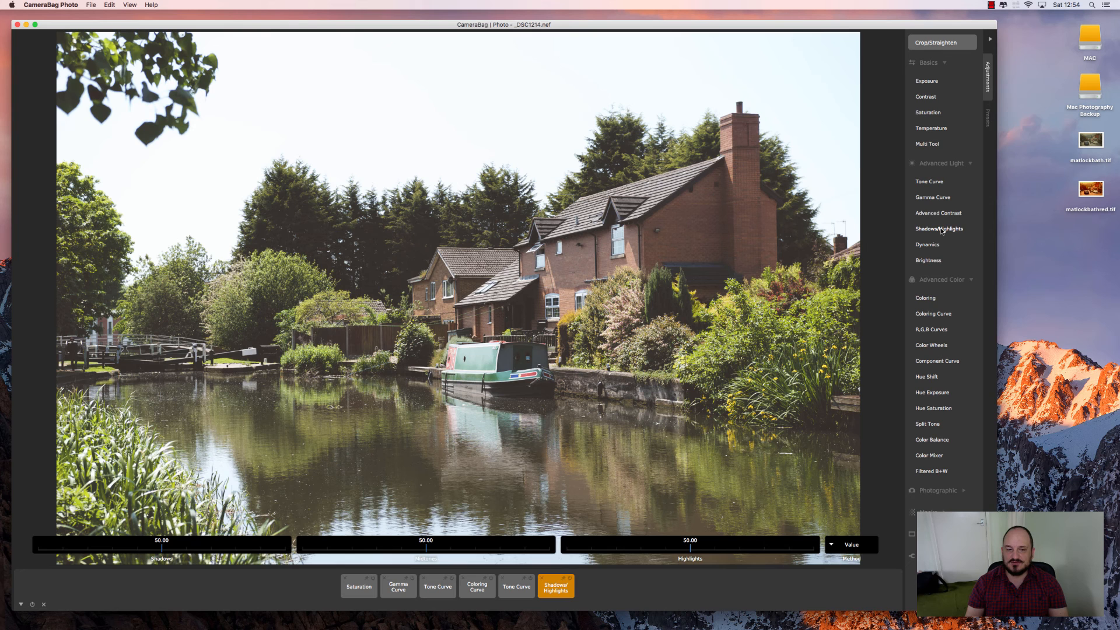
mouse_move(691, 554)
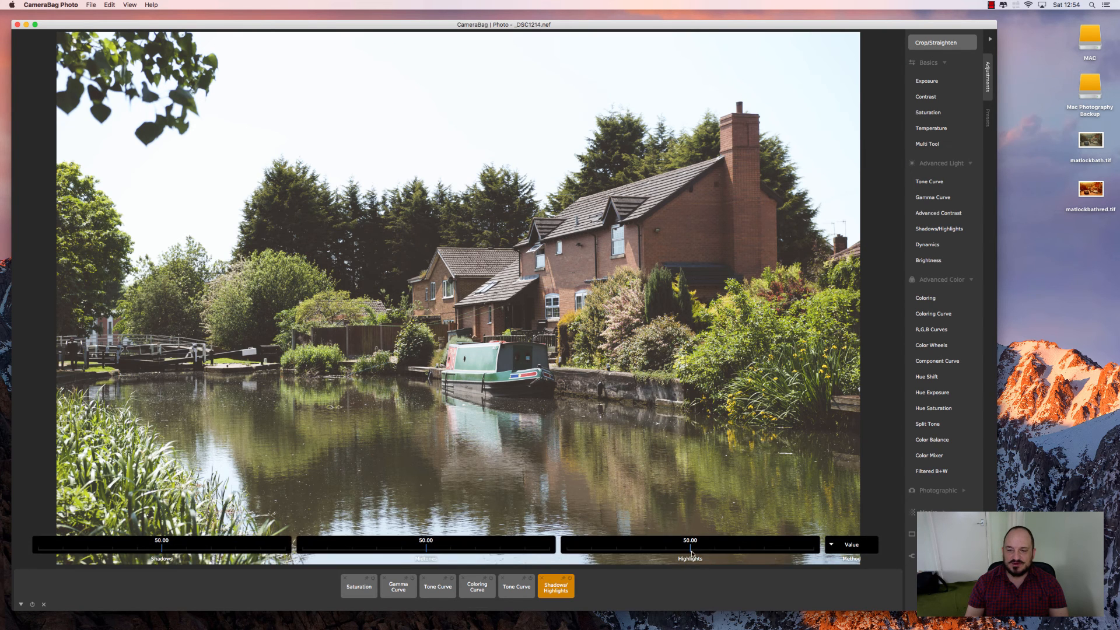
mouse_move(692, 549)
left_mouse_down()
mouse_move(661, 548)
mouse_move(684, 549)
left_mouse_up()
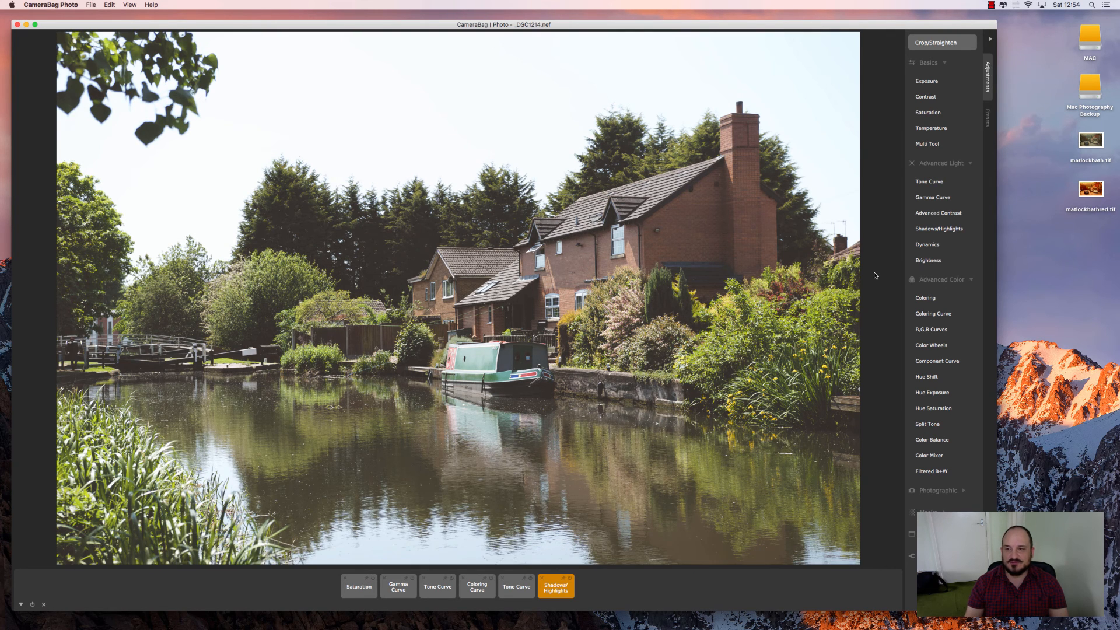
- Add R,G,B Curves and Coloring adjustments from the Advanced Color tools to the photo
left_click(954, 329)
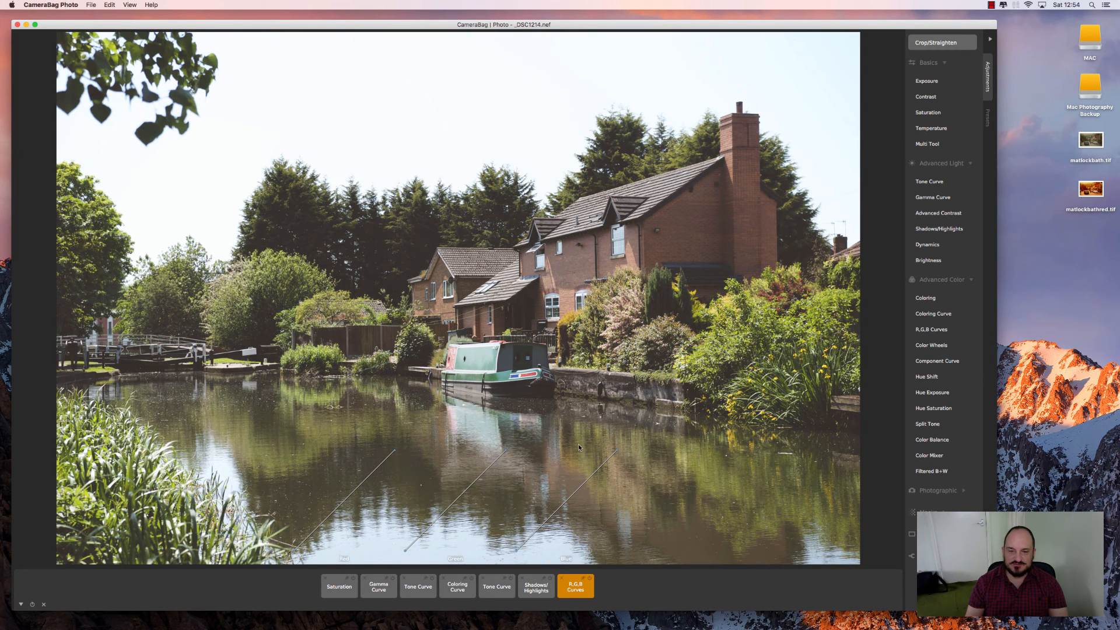
mouse_move(936, 344)
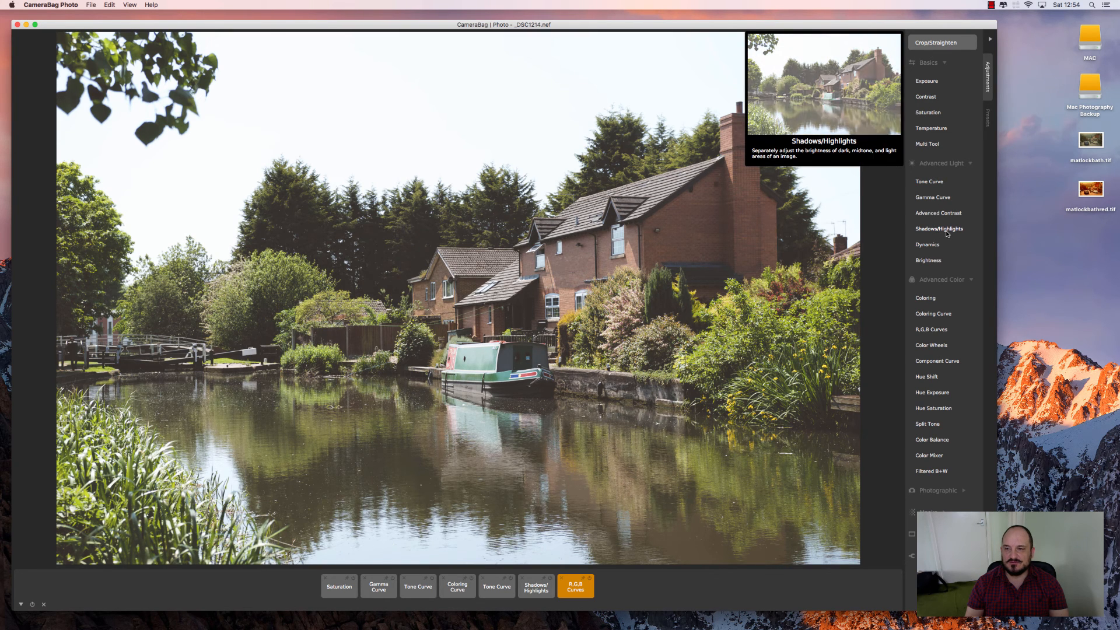
left_click(934, 299)
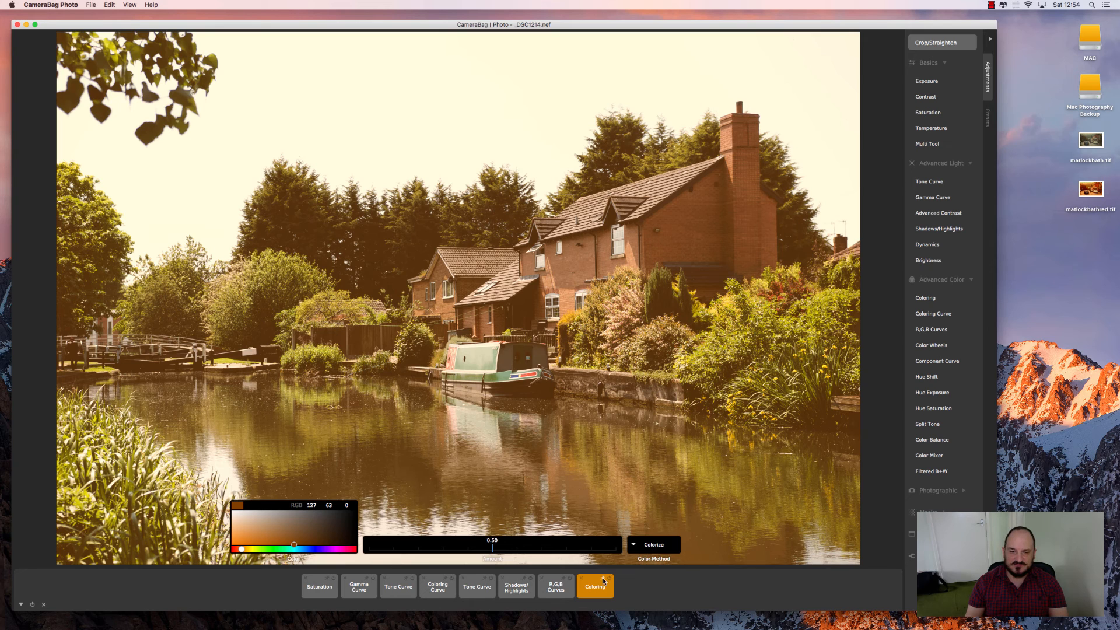
- Remove the Coloring, R,G,B Curves, Shadows/Highlights, last Tone Curve and Coloring Curve adjustments from the photo
left_click(580, 579)
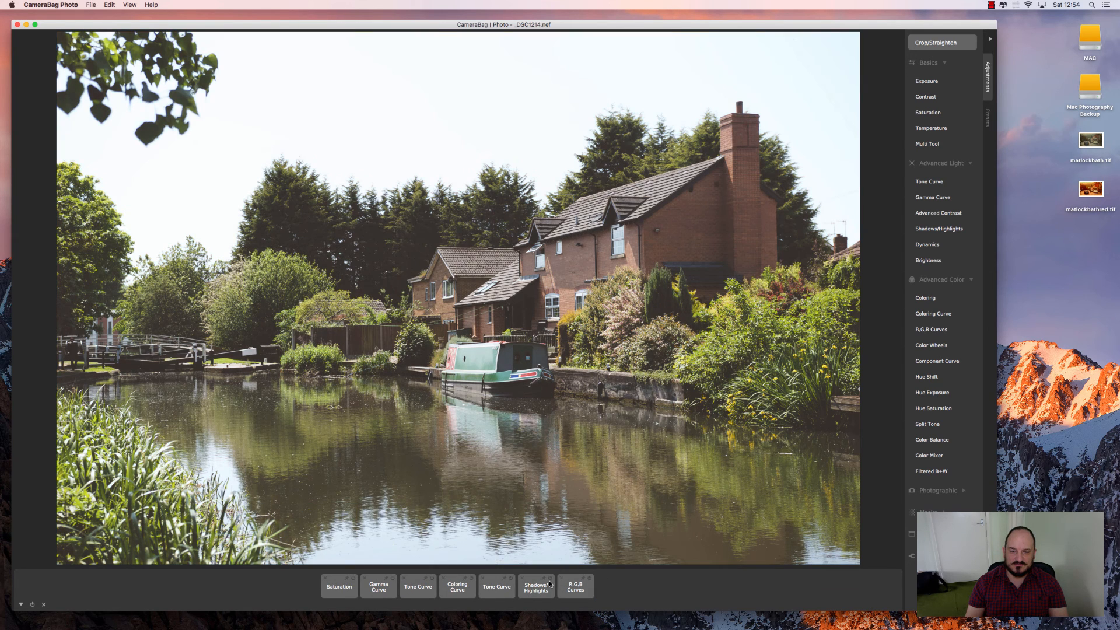
left_click(561, 578)
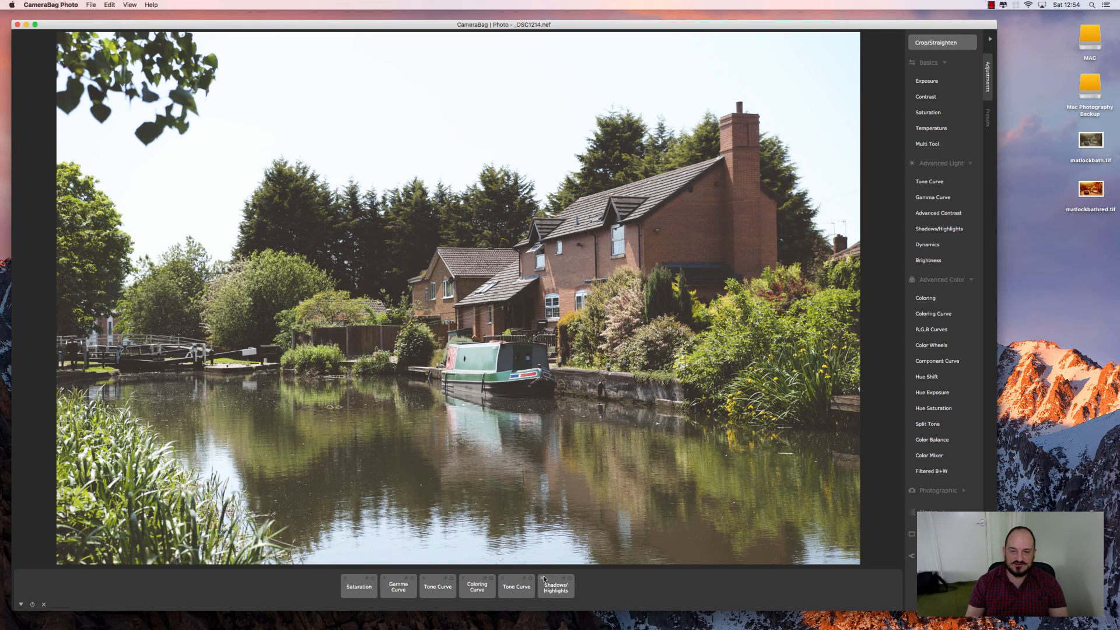
left_click(543, 578)
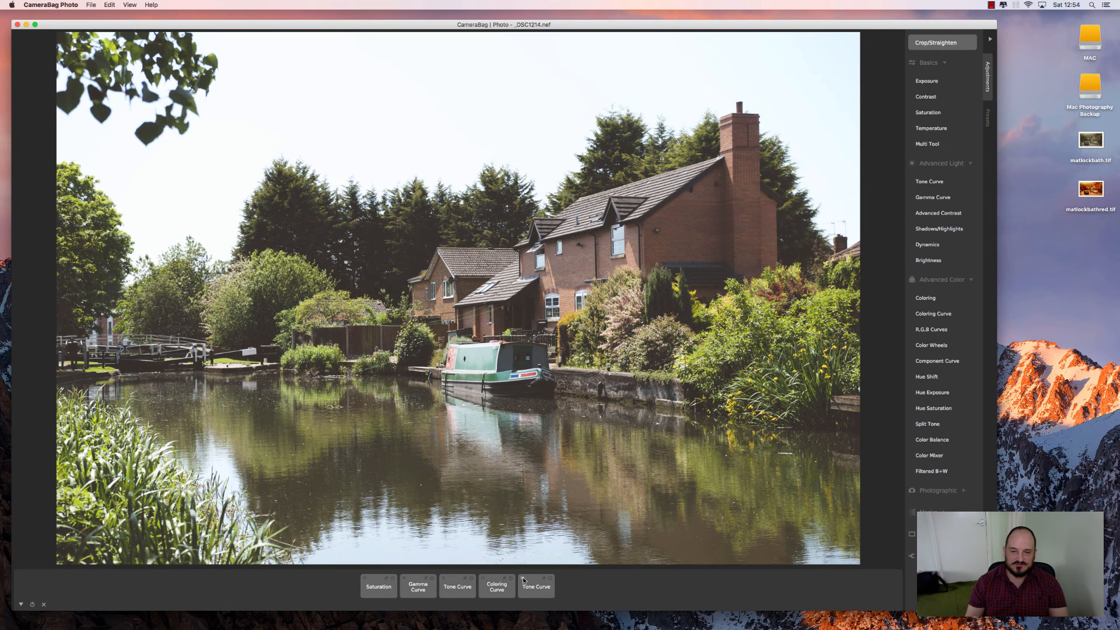
left_click(522, 579)
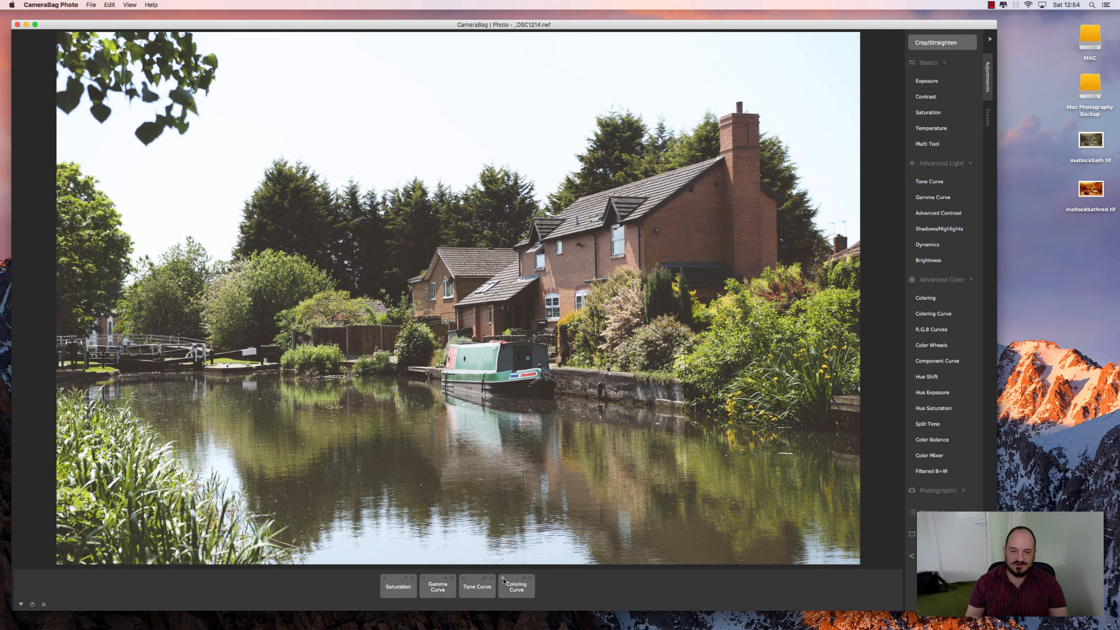
left_click(503, 578)
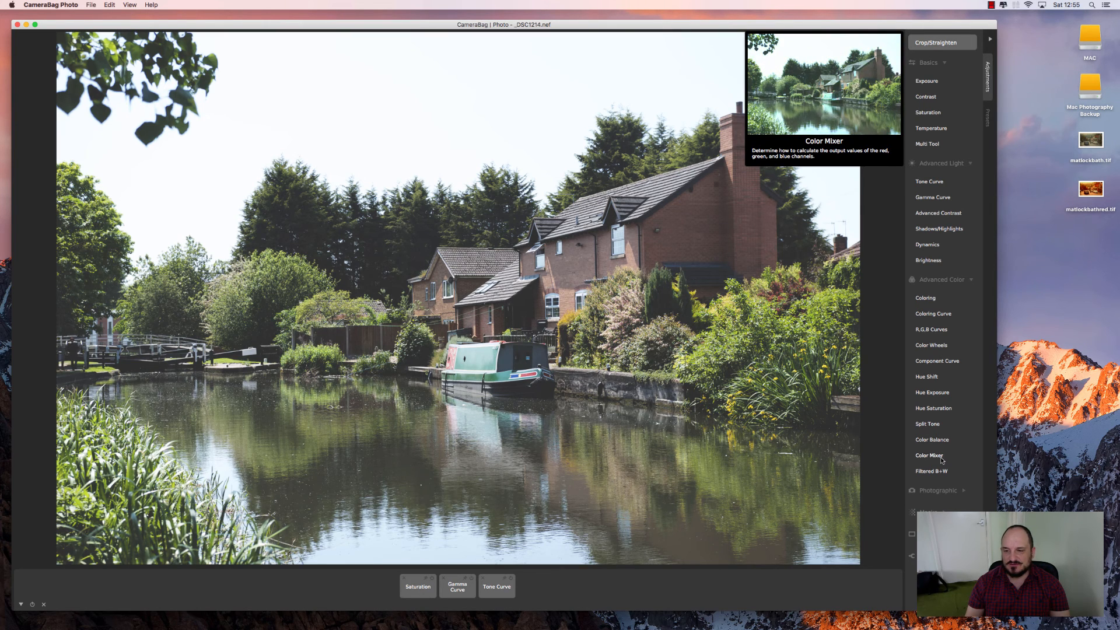
- Add a Coloring Curve adjustment and raise the bright end of its curve to tint the photo's highlights
left_click(962, 490)
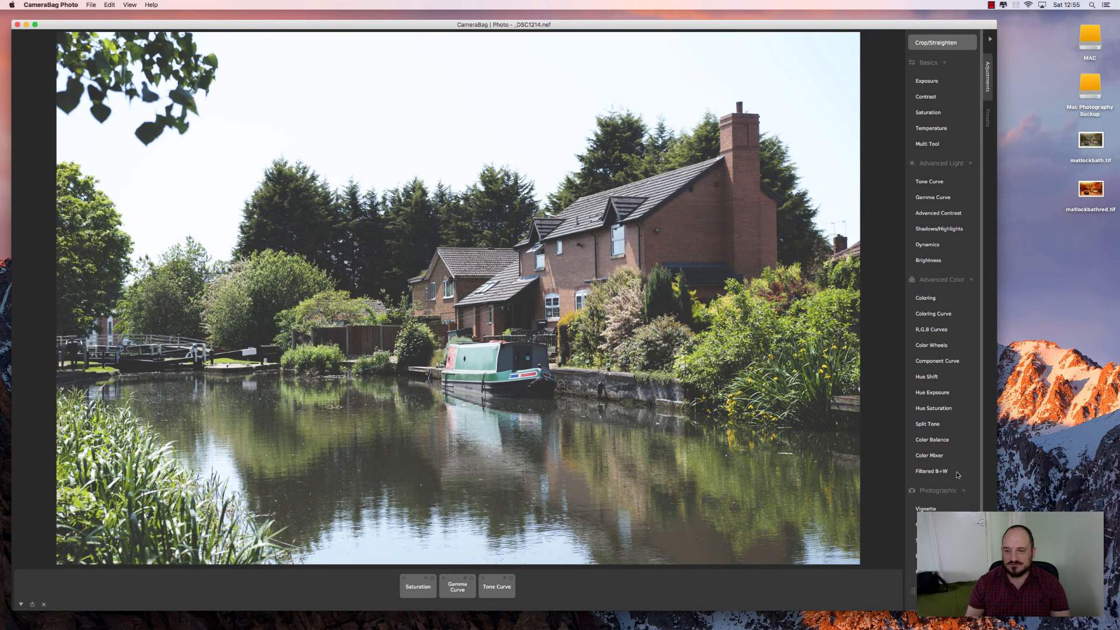
left_click(932, 315)
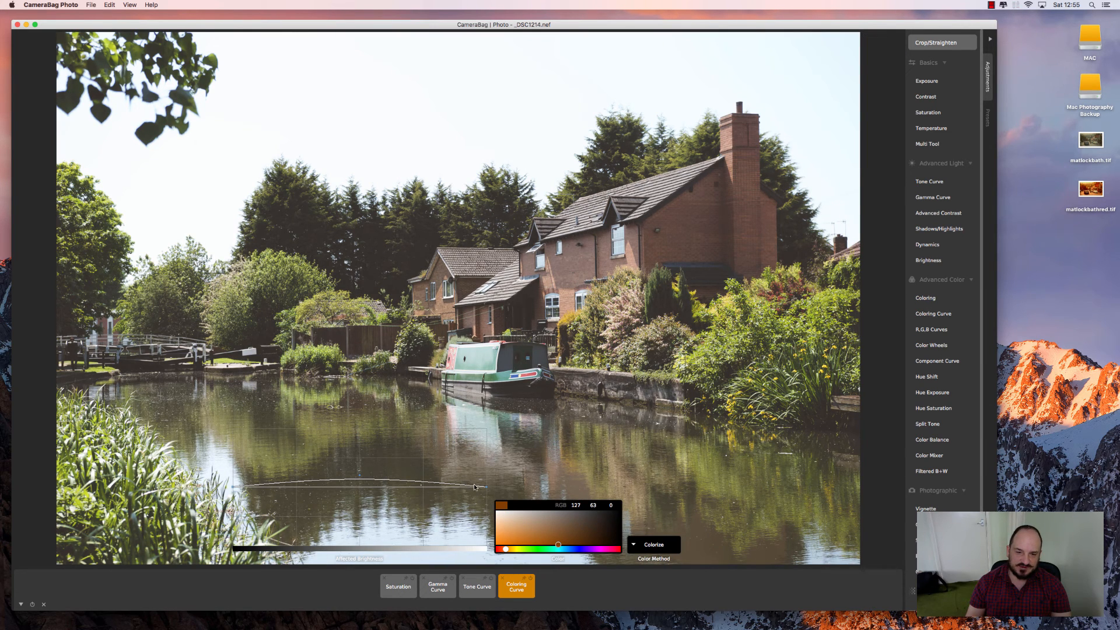
left_click_drag(485, 488, 487, 446)
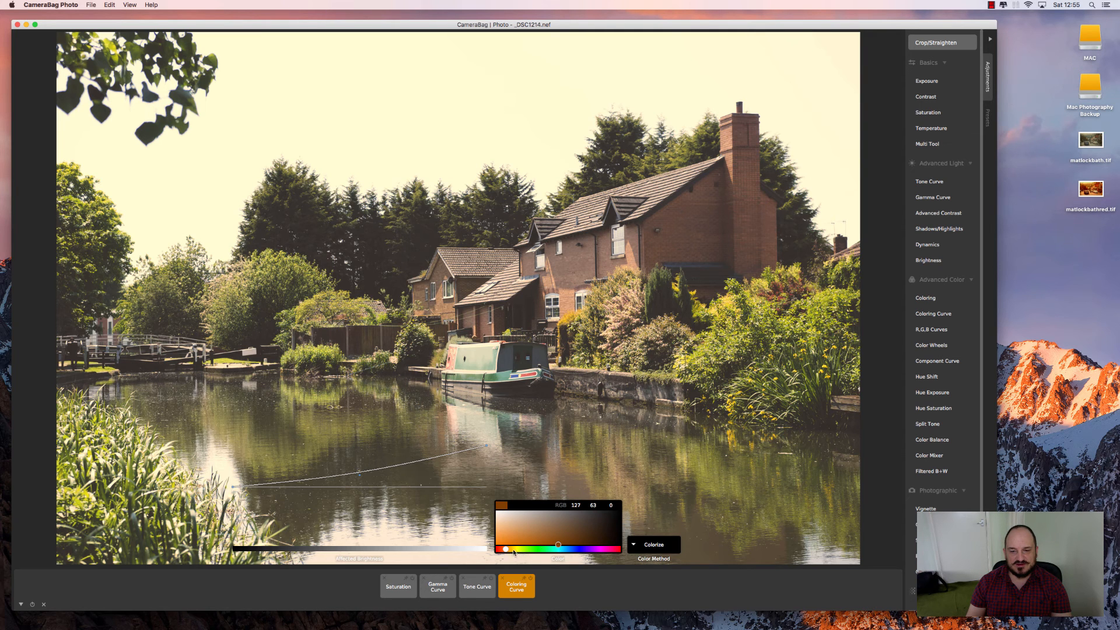
- Set the Coloring Curve's colour to green, RGB 125, 173, 66, and lower the bright end of its curve slightly
left_click_drag(513, 552, 526, 550)
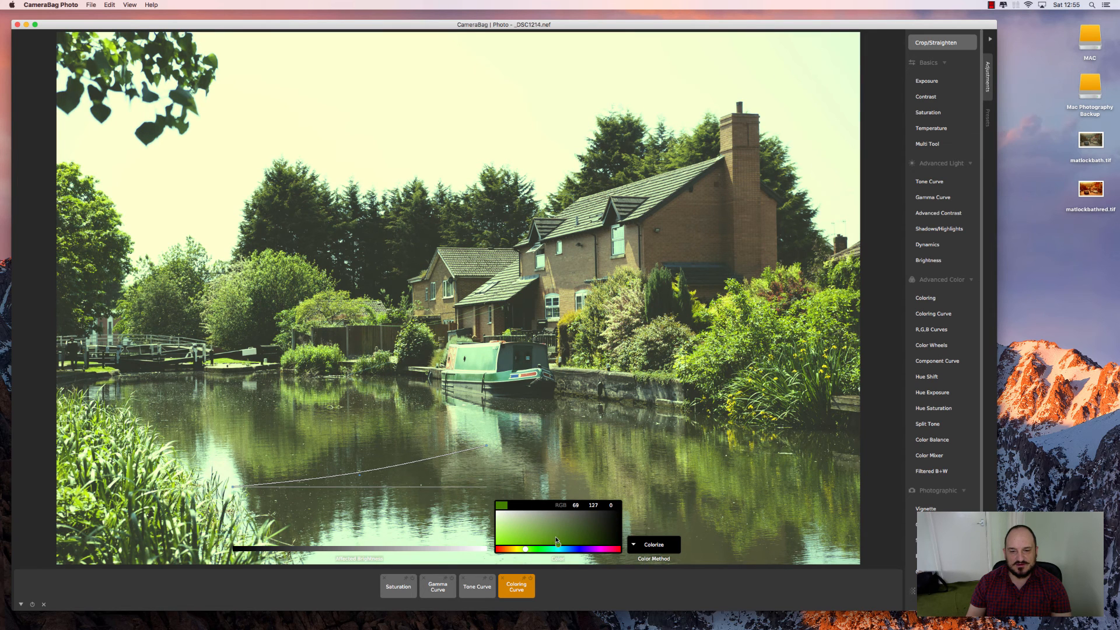
left_click(543, 534)
mouse_move(549, 536)
left_mouse_down()
mouse_move(565, 529)
mouse_move(523, 520)
mouse_move(576, 528)
mouse_move(592, 518)
mouse_move(579, 522)
mouse_move(606, 538)
mouse_move(579, 528)
mouse_move(548, 533)
mouse_move(550, 541)
left_mouse_up()
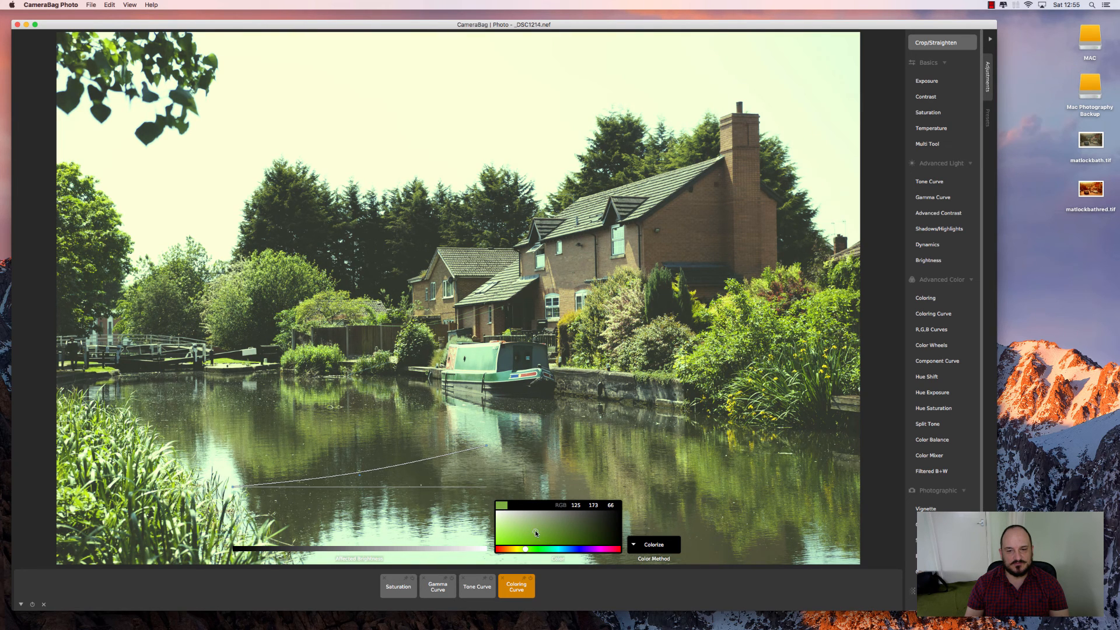
mouse_move(486, 445)
left_mouse_down()
mouse_move(493, 505)
mouse_move(489, 454)
left_mouse_up()
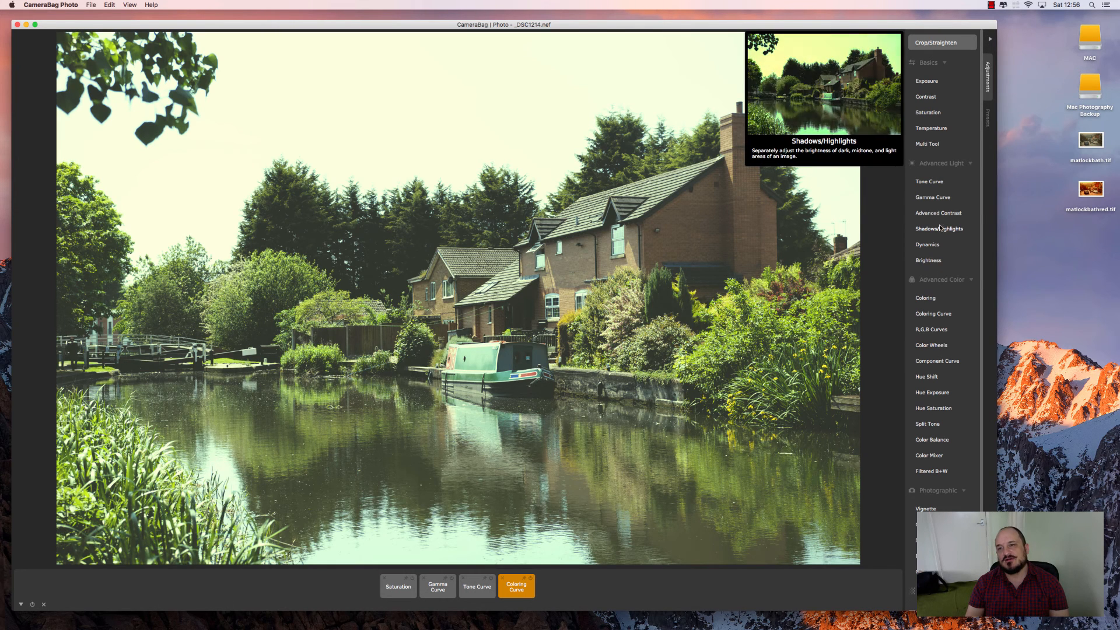
- Add another Tone Curve adjustment, pull down the bright end of its curve and raise its middle slightly for a muted look
left_click(934, 146)
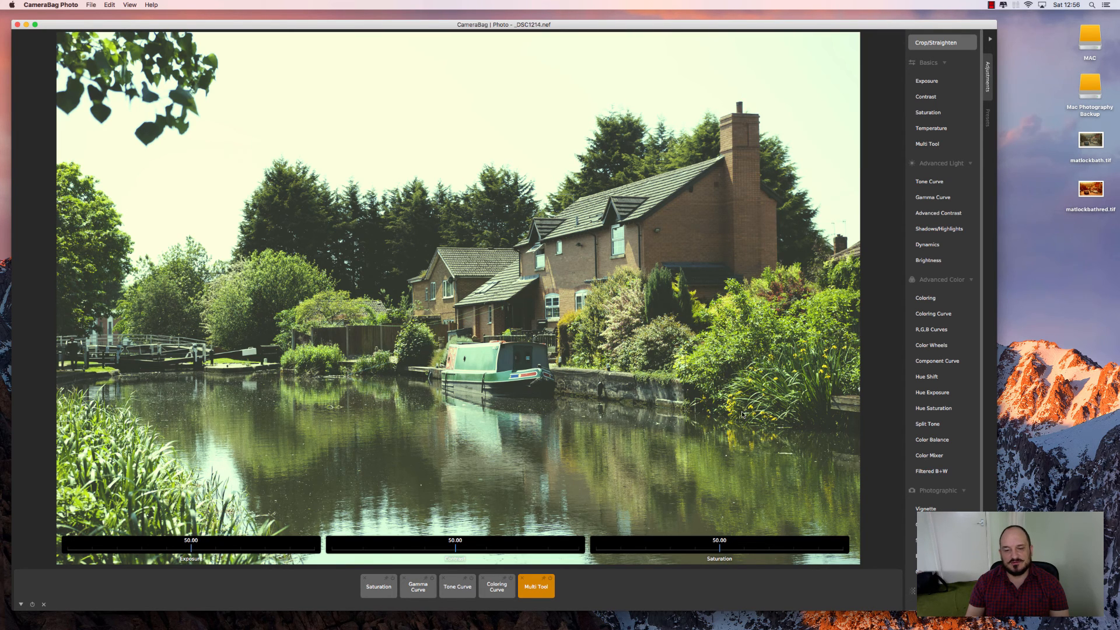
left_click(521, 580)
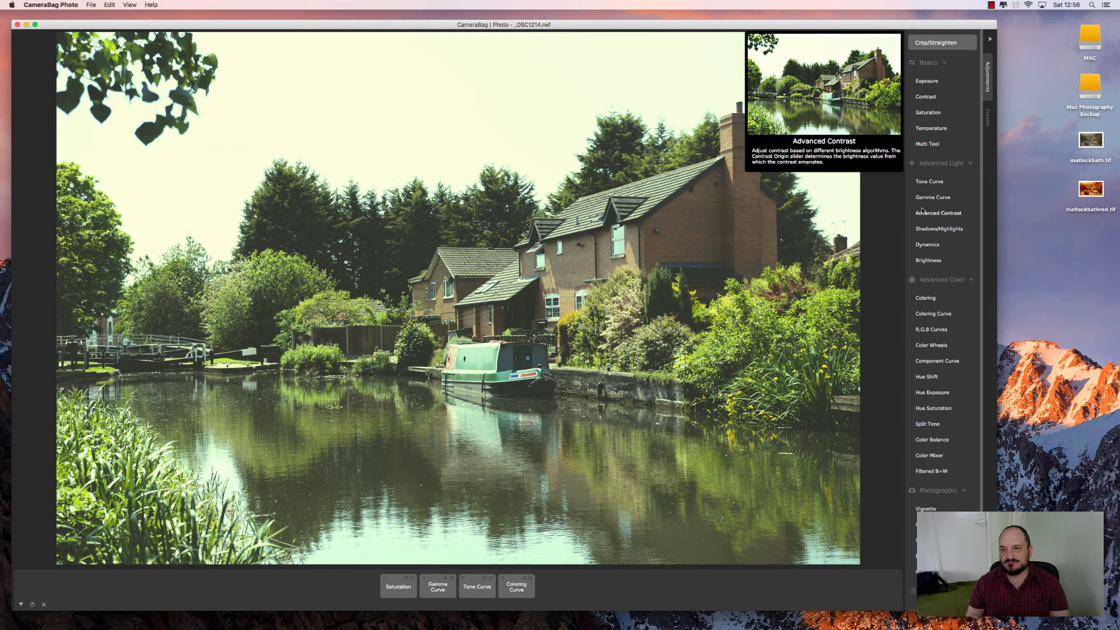
mouse_move(932, 200)
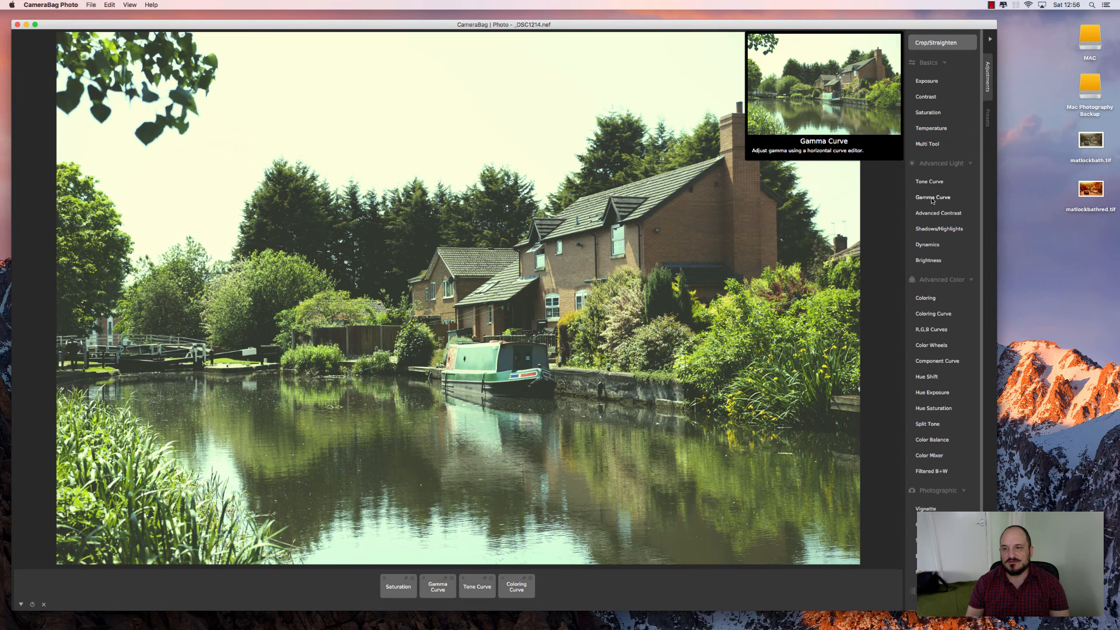
left_click(933, 183)
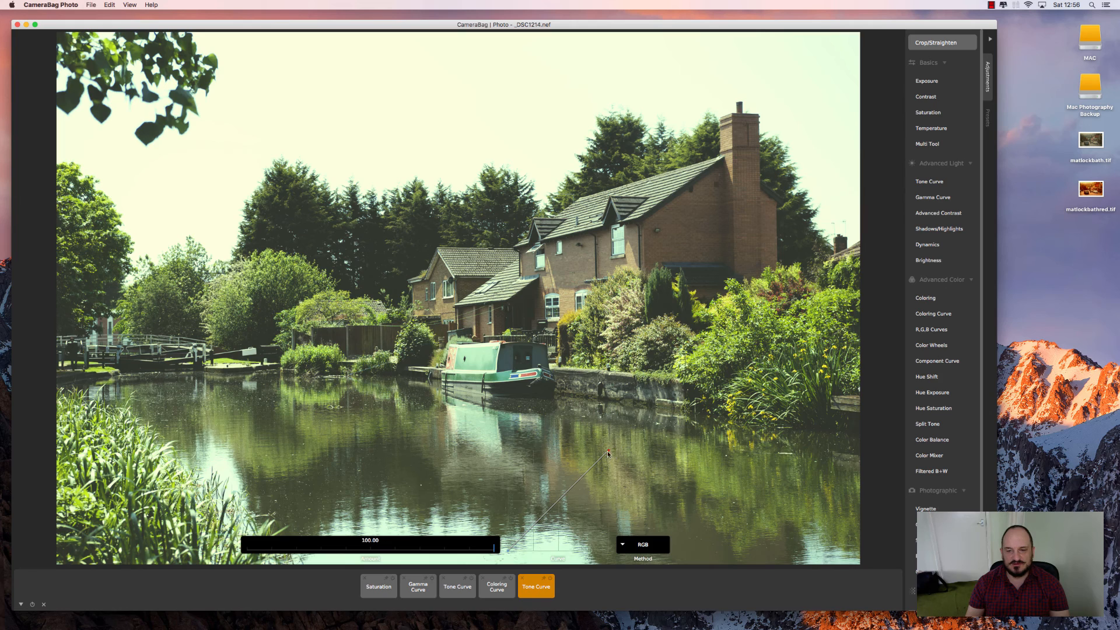
left_click_drag(607, 453, 611, 474)
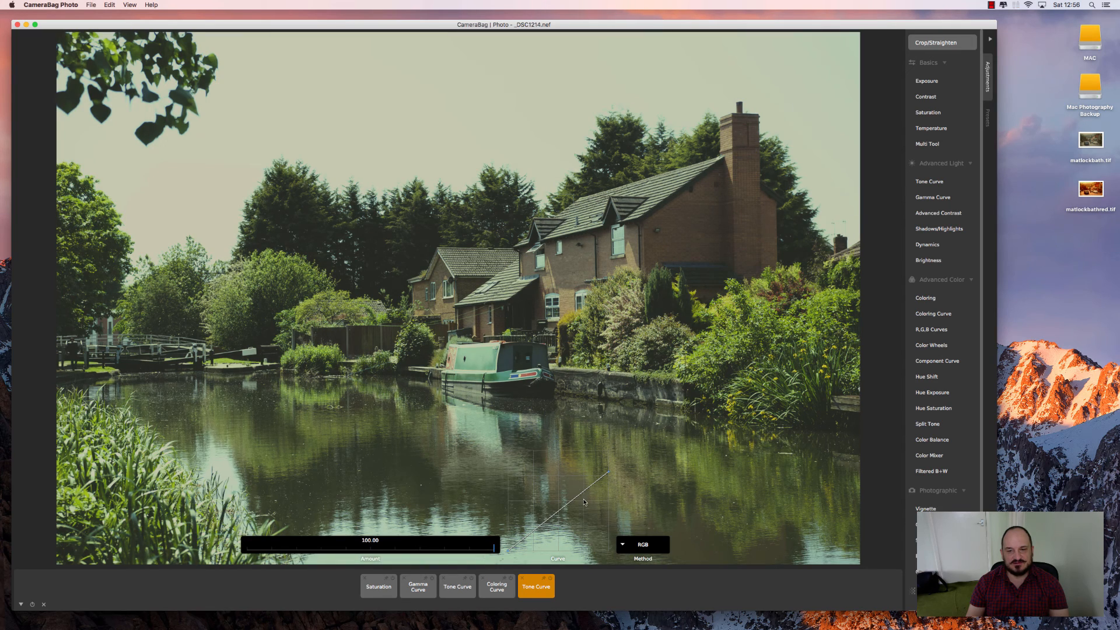
mouse_move(570, 490)
left_mouse_down()
mouse_move(587, 498)
mouse_move(582, 491)
left_mouse_up()
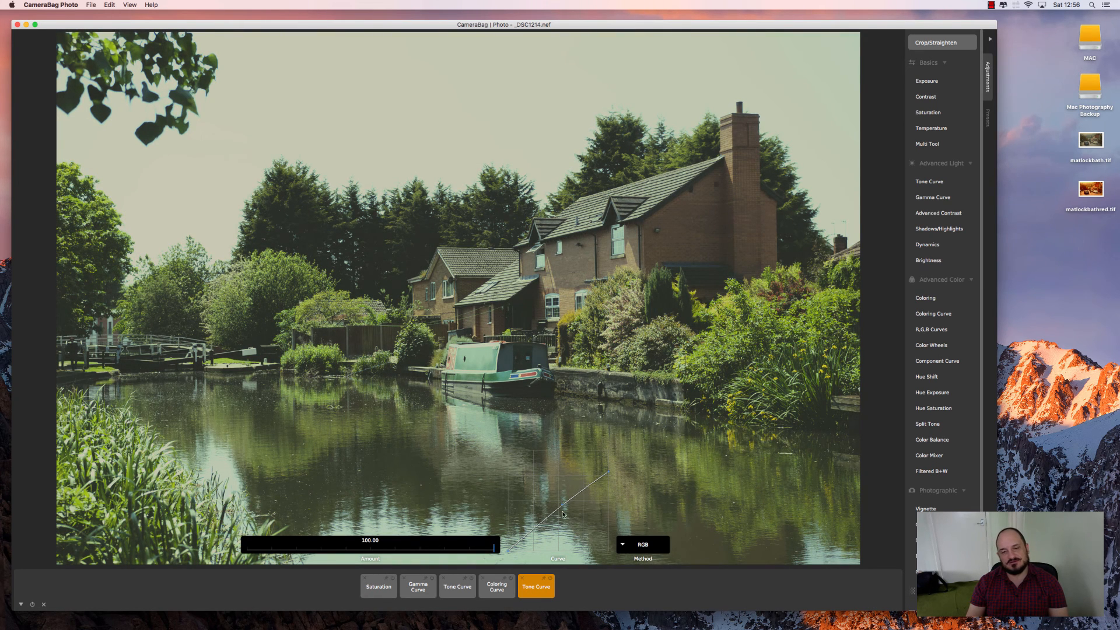
mouse_move(509, 551)
left_mouse_down()
mouse_move(507, 540)
mouse_move(506, 550)
left_mouse_up()
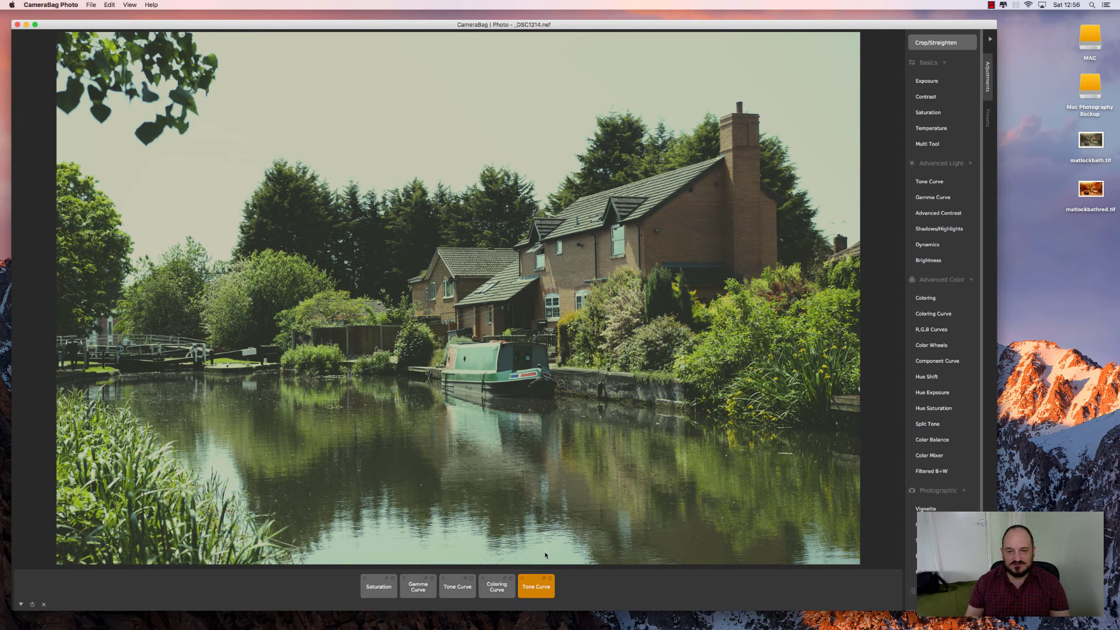
mouse_move(533, 581)
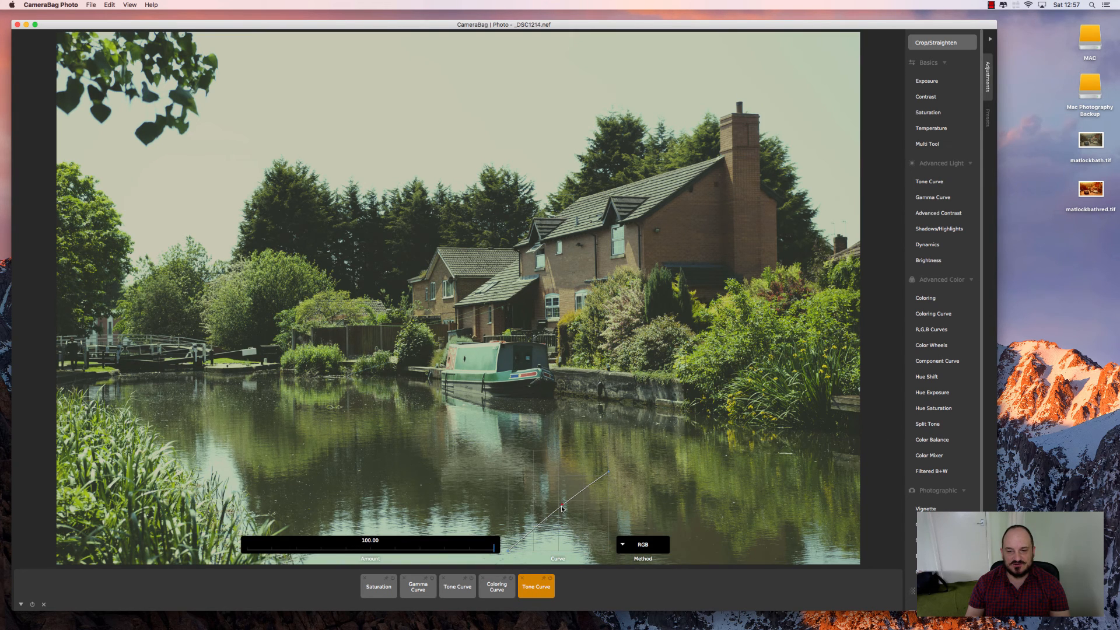
left_click_drag(561, 508, 555, 505)
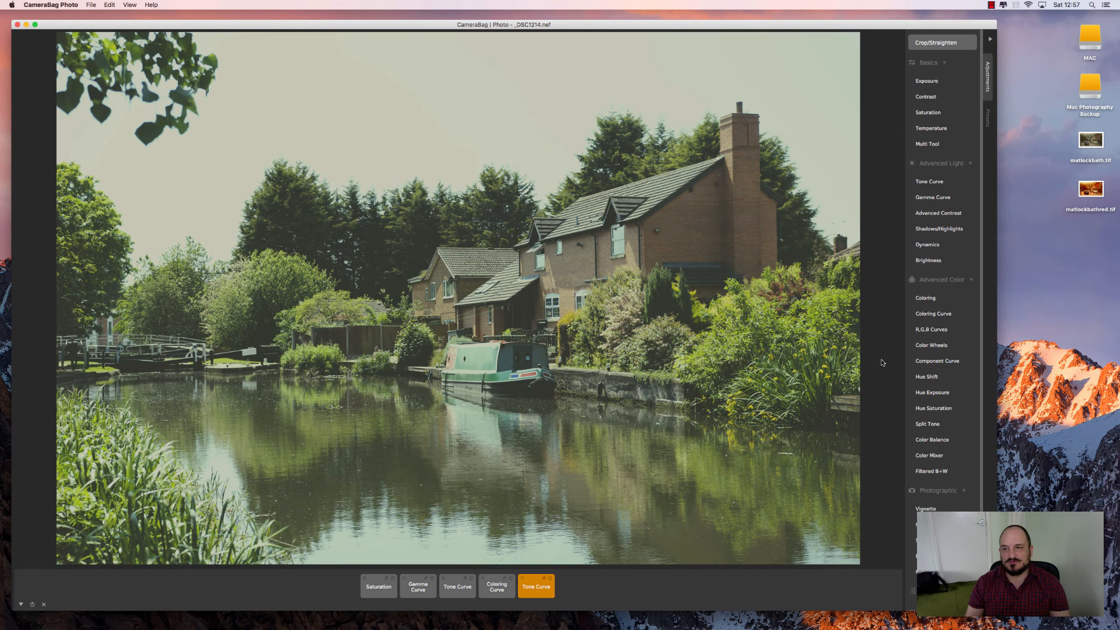
- Add a second Saturation adjustment and increase the photo's colour saturation slightly
left_click(928, 112)
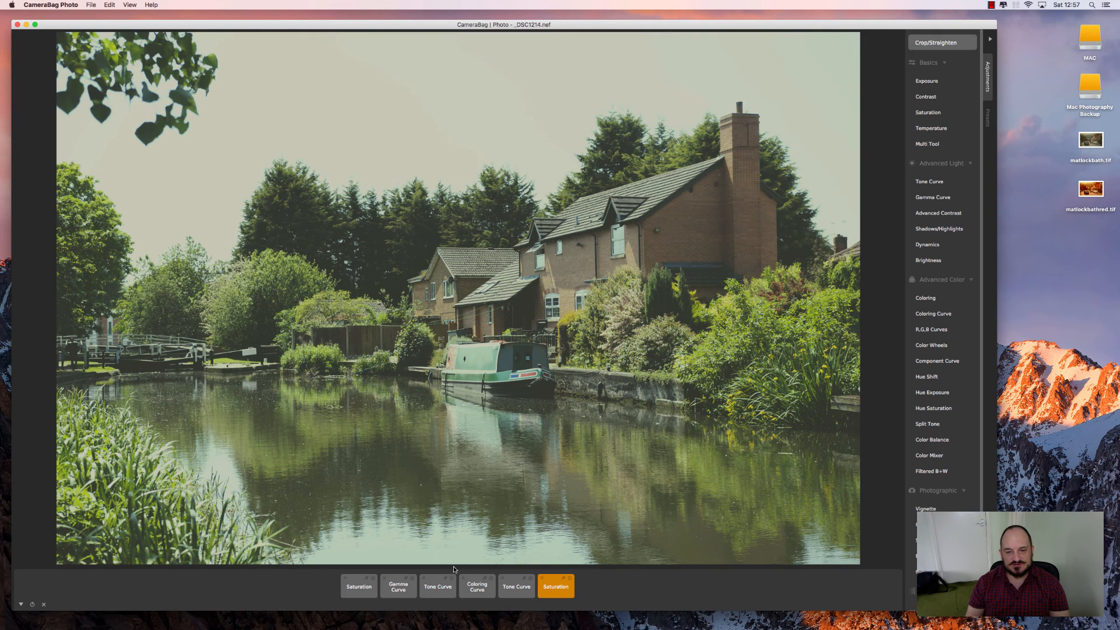
mouse_move(454, 567)
left_click_drag(456, 549, 489, 553)
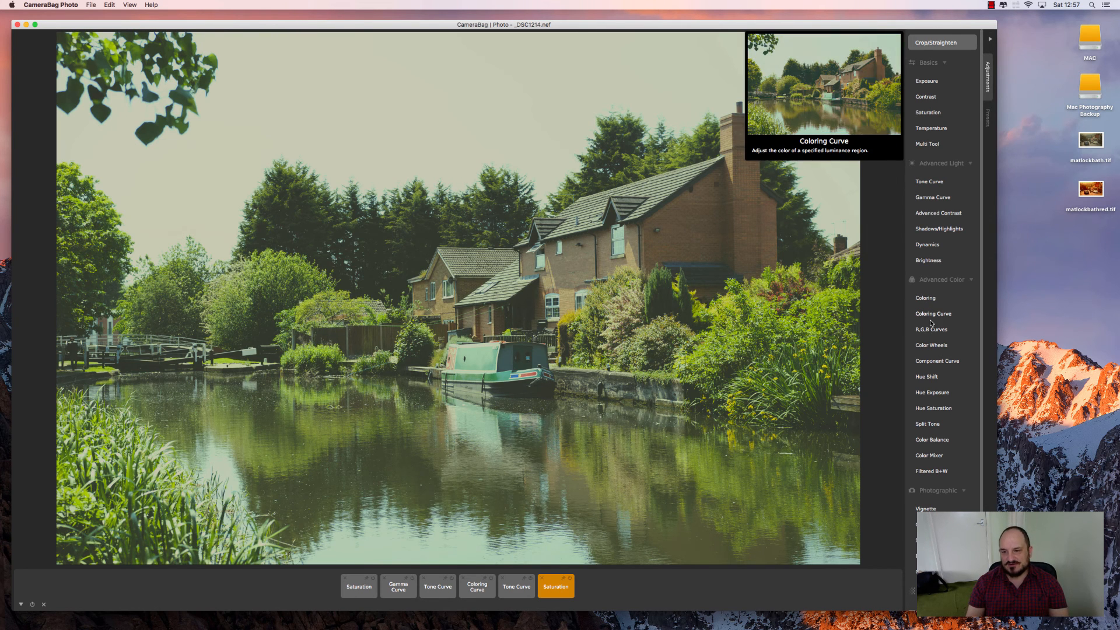
- Add a Color Mixer with Blue at -9.22, Green at -4.26 and Red raised for the Red output channel, and inspect the photo up close
mouse_move(961, 442)
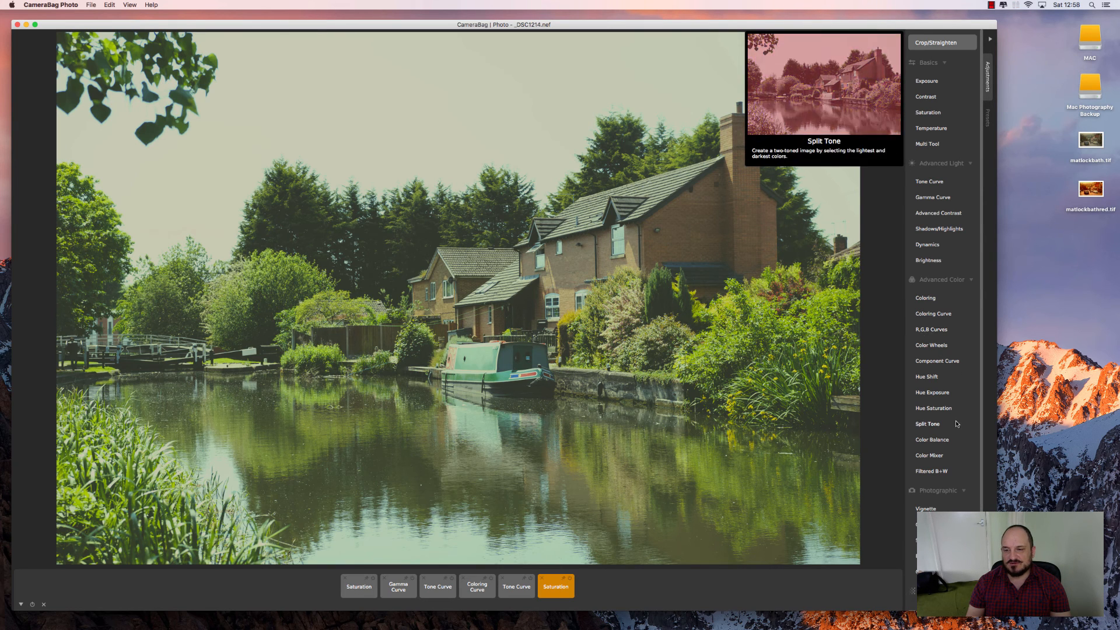
left_click(930, 456)
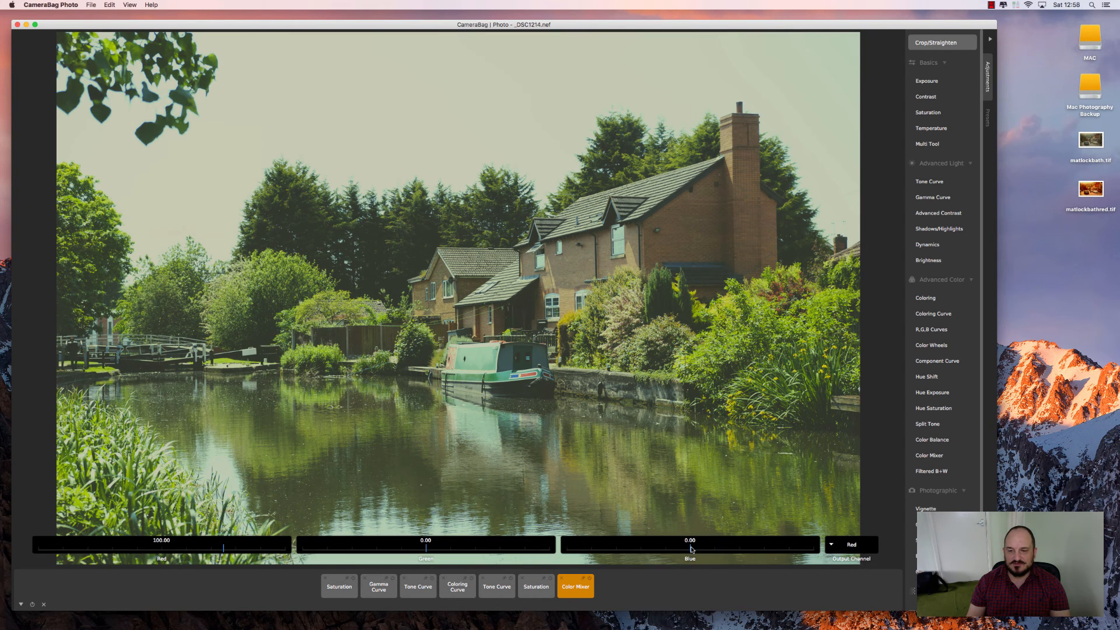
mouse_move(707, 550)
left_mouse_down()
mouse_move(716, 550)
mouse_move(684, 550)
left_mouse_up()
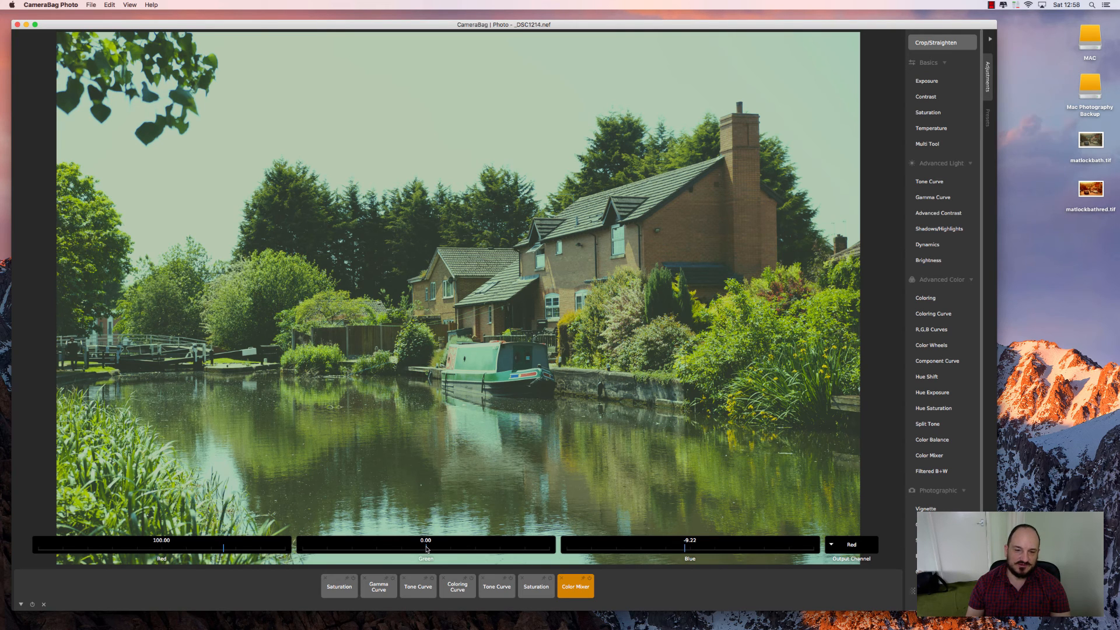
left_click_drag(424, 549, 423, 548)
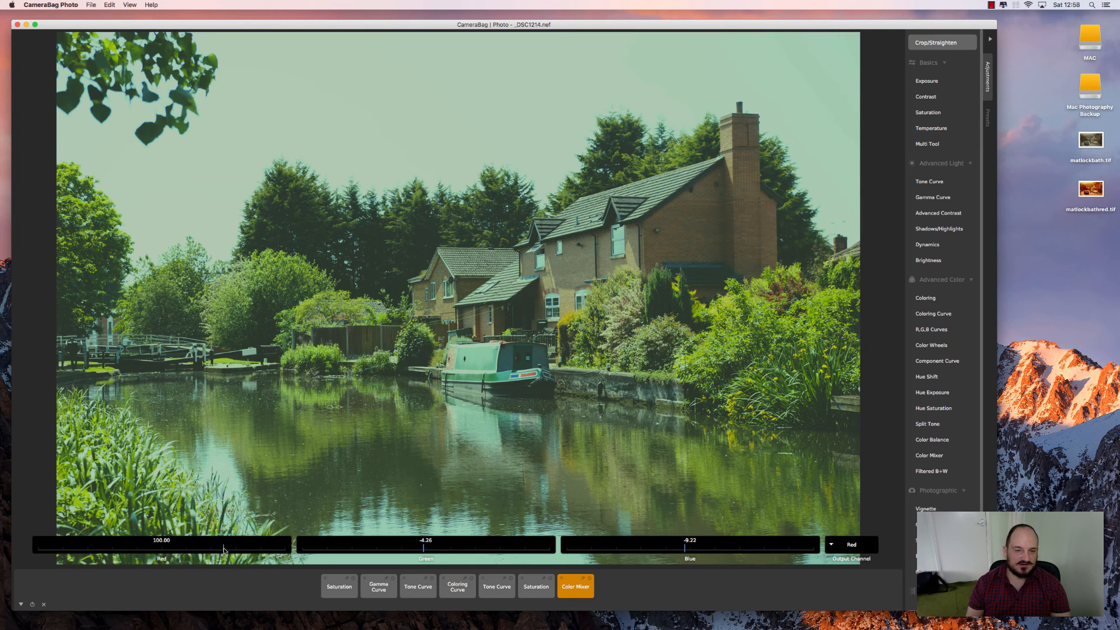
left_click_drag(223, 549, 233, 552)
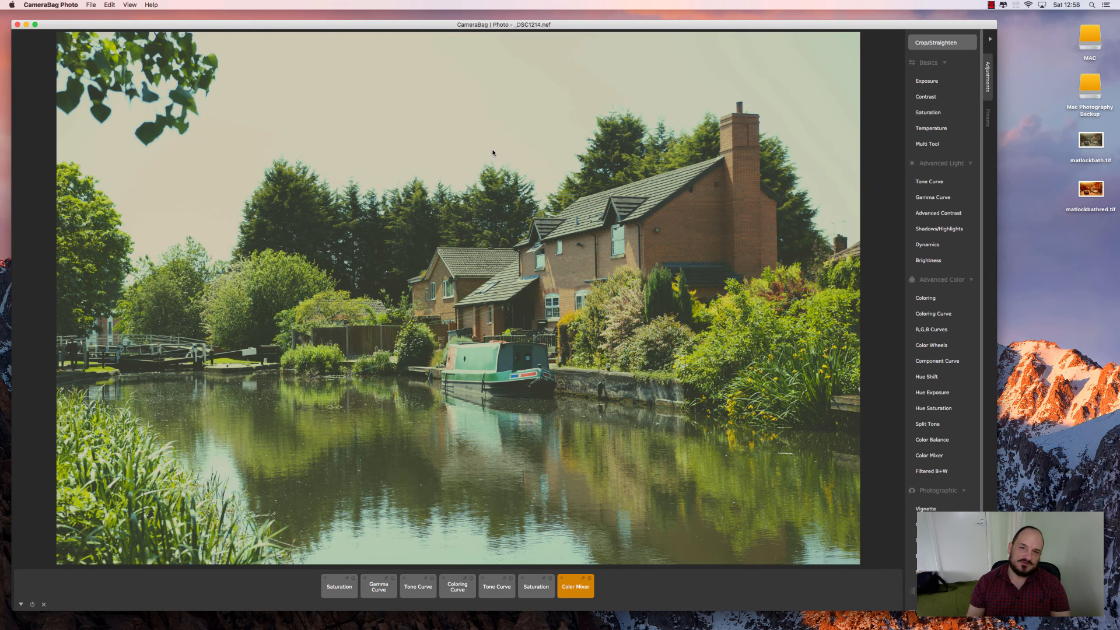
left_click(491, 173)
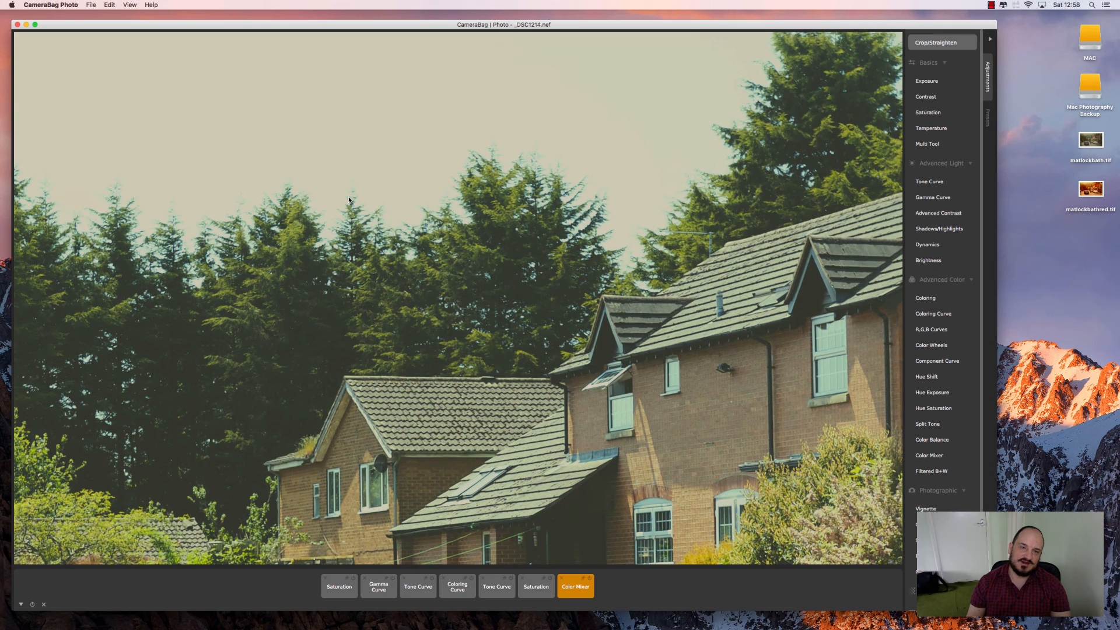
left_click(375, 230)
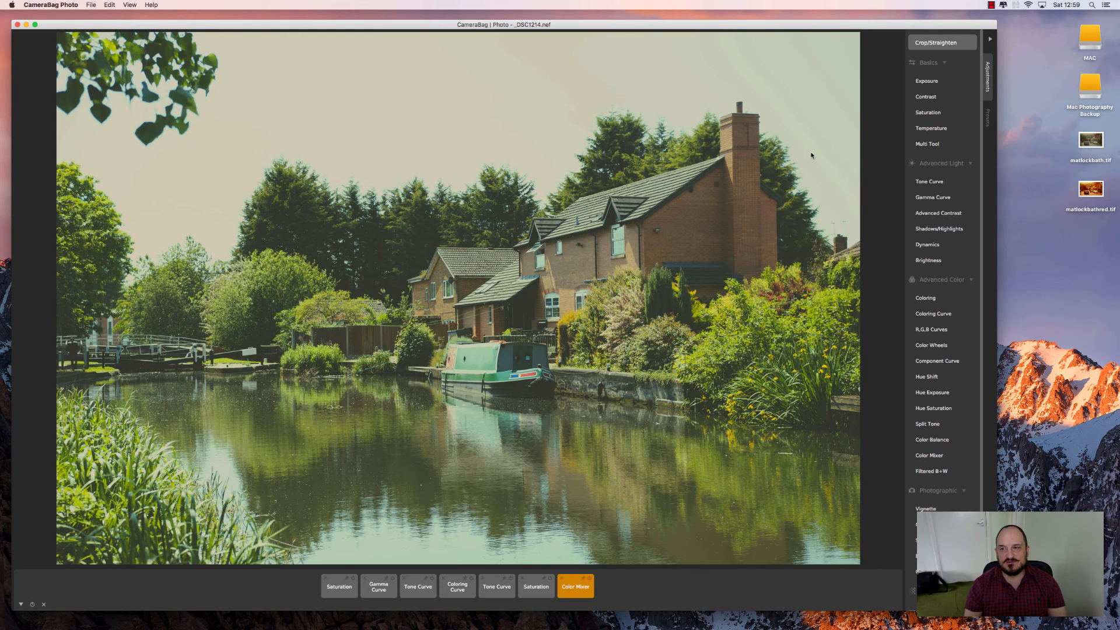
- Browse the presets and apply Redscale 3 from the Film Techniques group to the photo
left_click(989, 119)
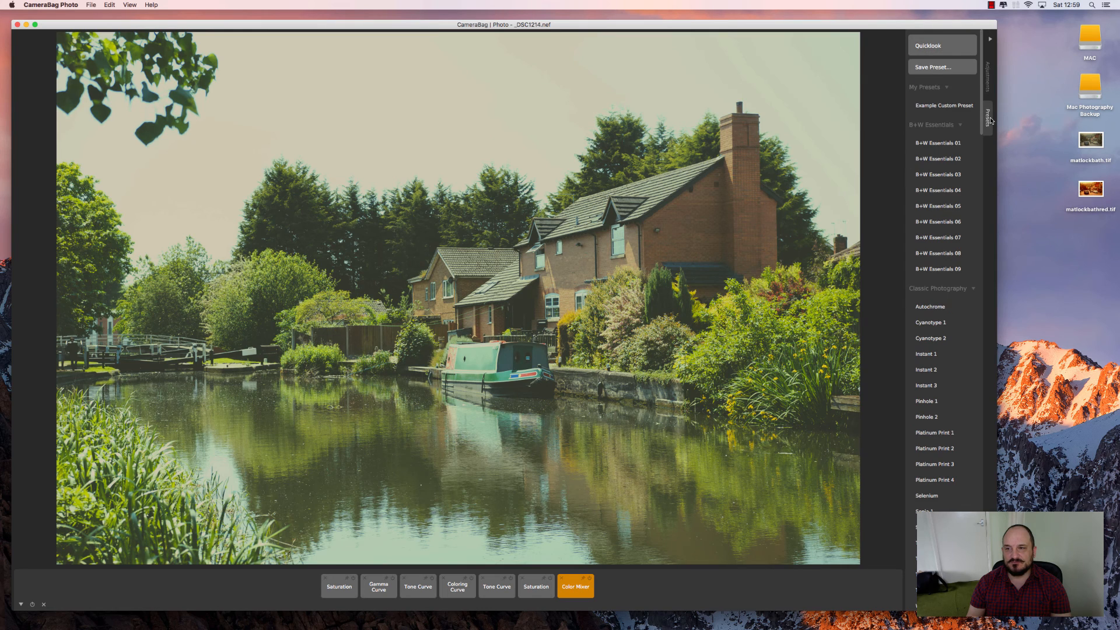
scroll(939, 233, "down", 8)
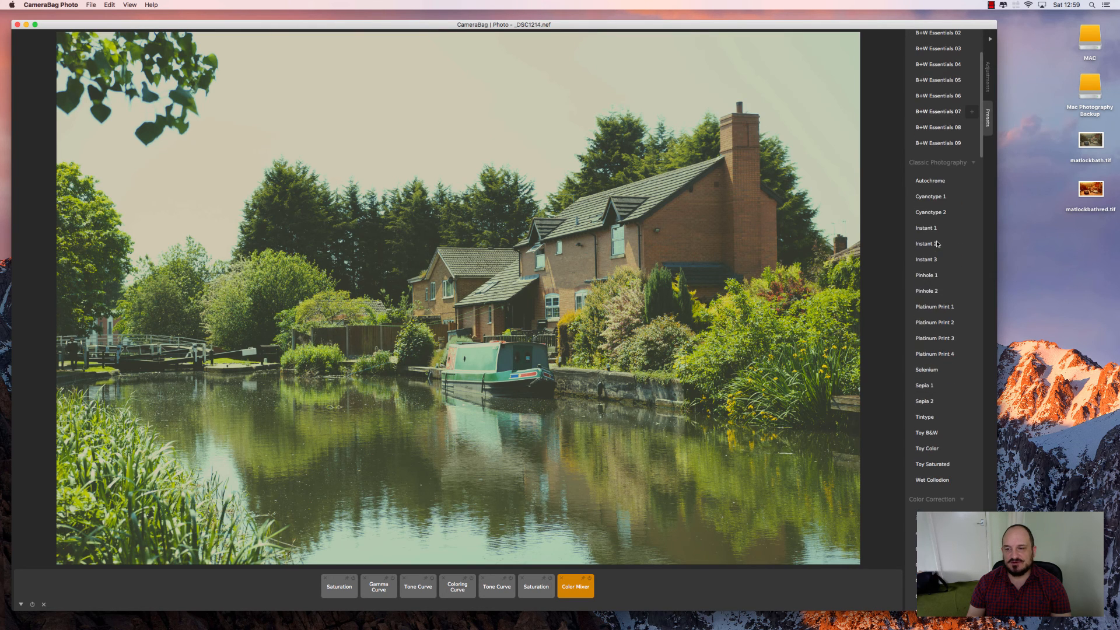
scroll(939, 244, "down", 15)
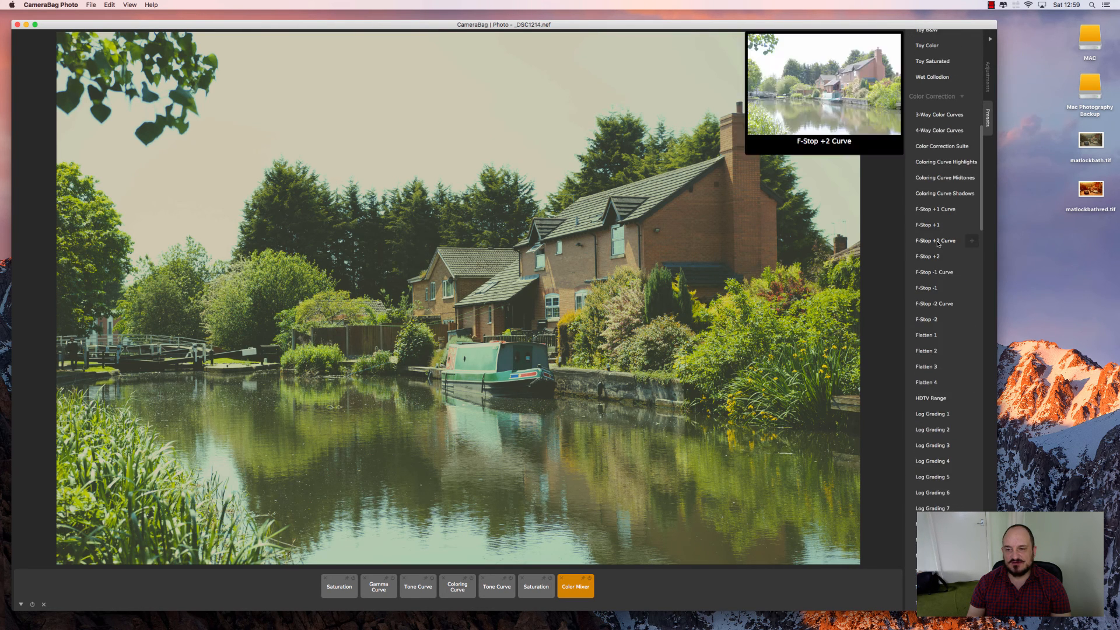
scroll(938, 244, "down", 18)
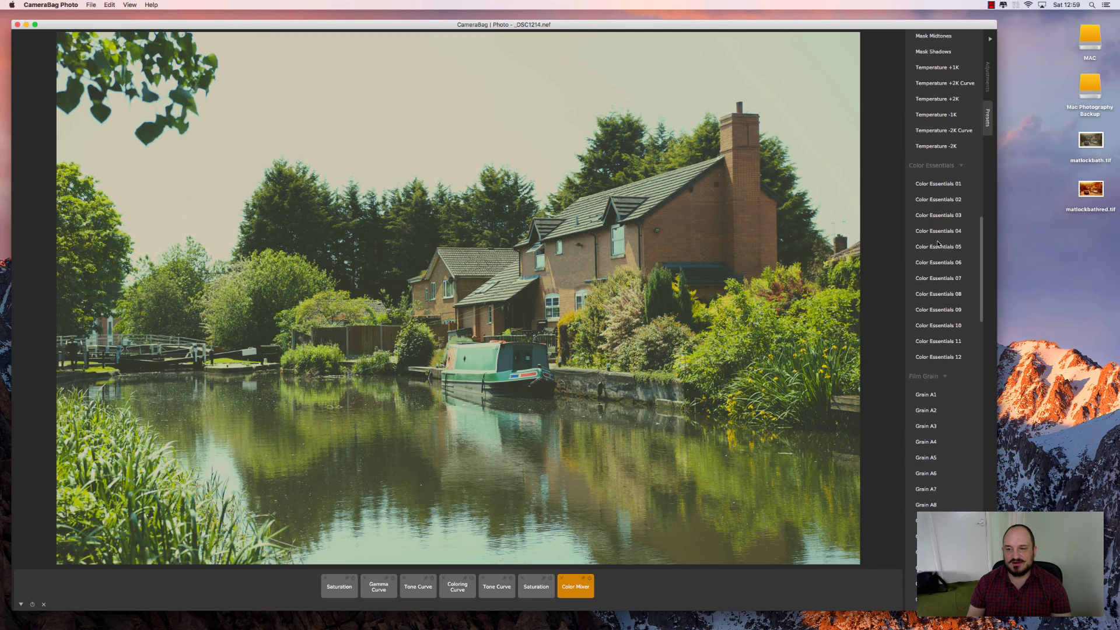
scroll(939, 244, "down", 15)
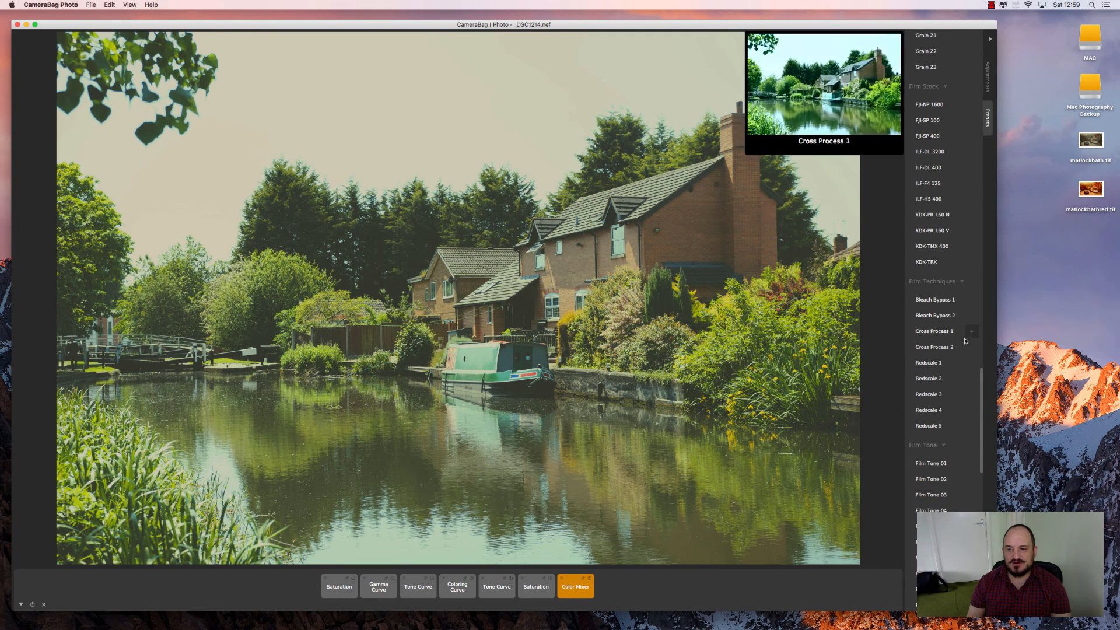
left_click(925, 395)
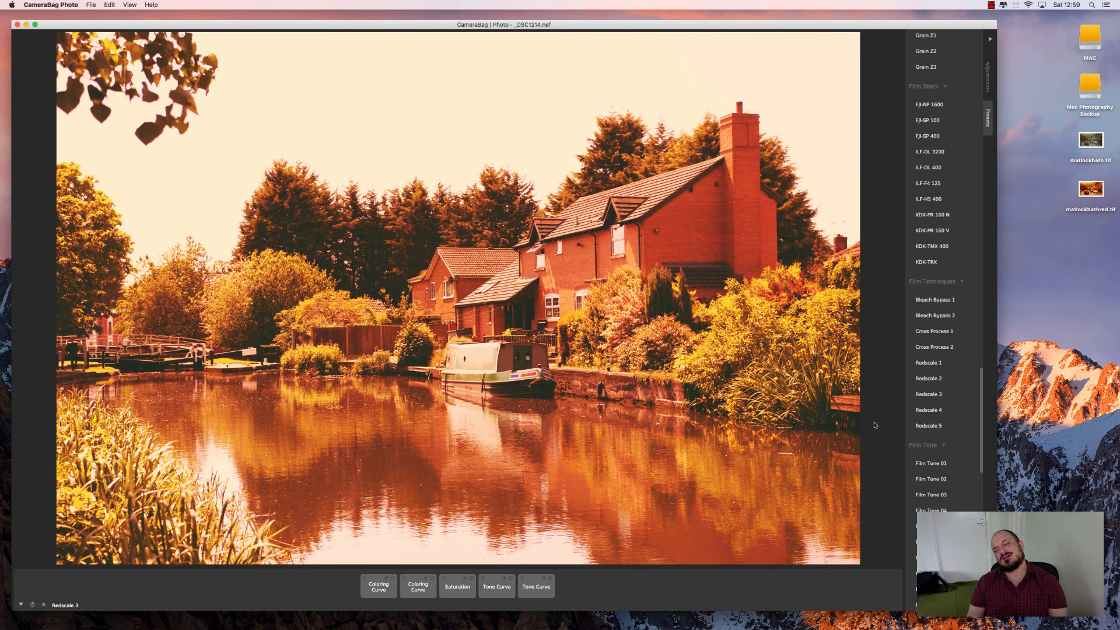
- Compare the Redscale 4, Redscale 5 and Redscale 3 presets on the photo, ending with Redscale 4 applied
mouse_move(928, 386)
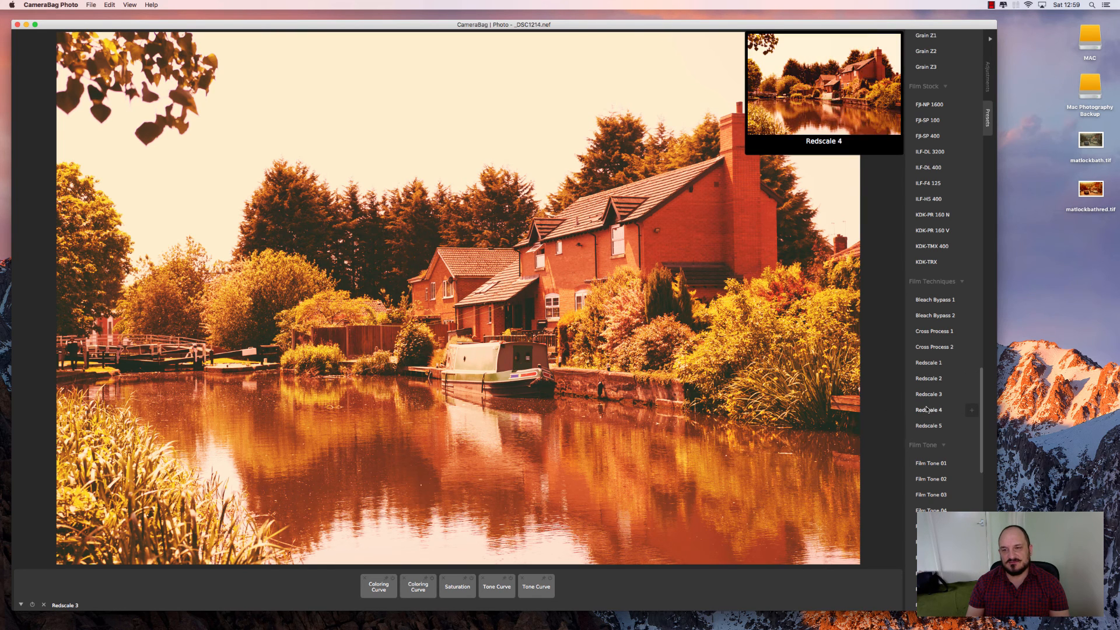
left_click(927, 410)
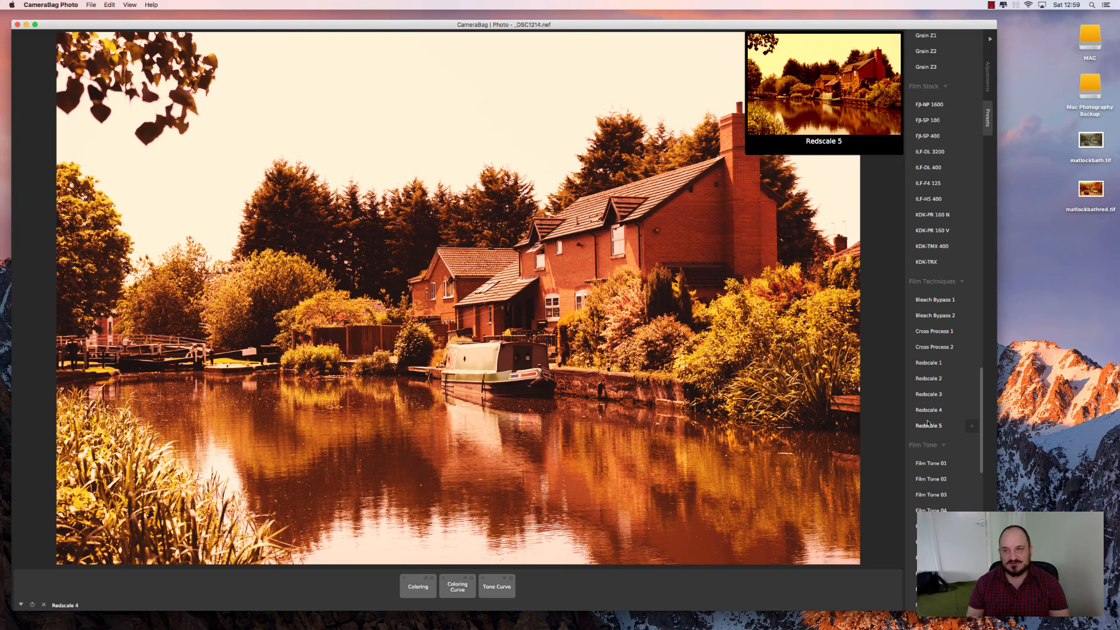
left_click(928, 426)
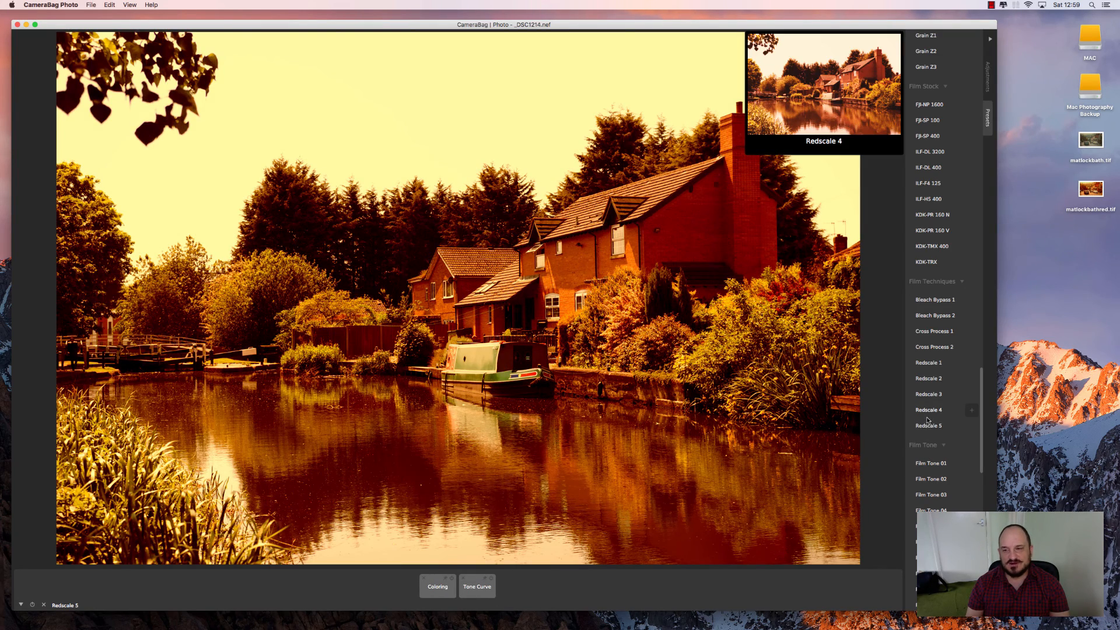
left_click(928, 414)
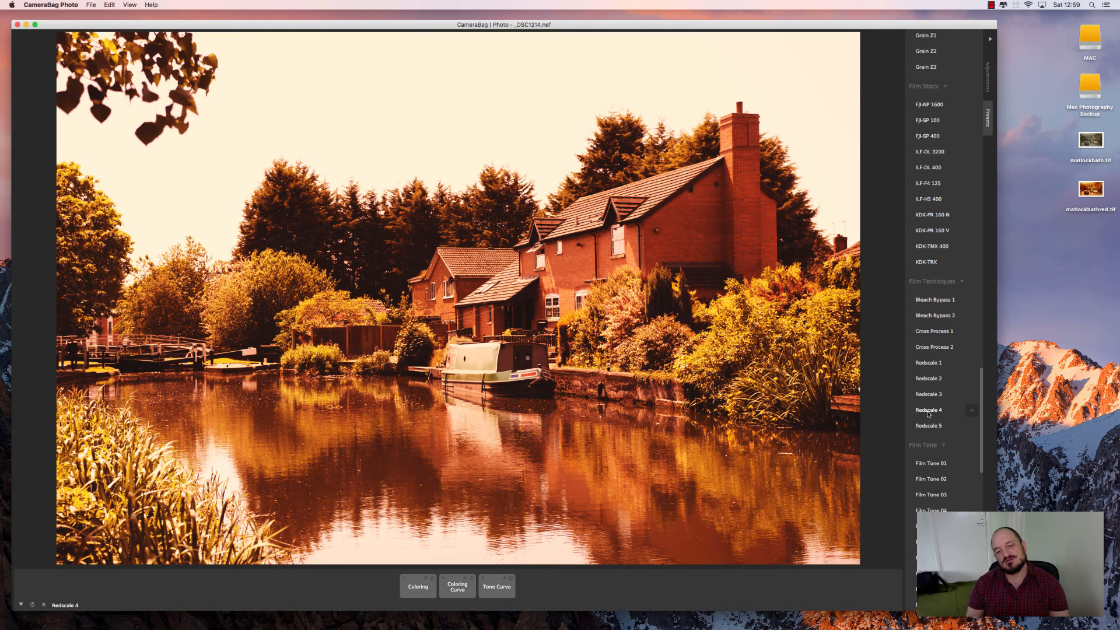
left_click(928, 399)
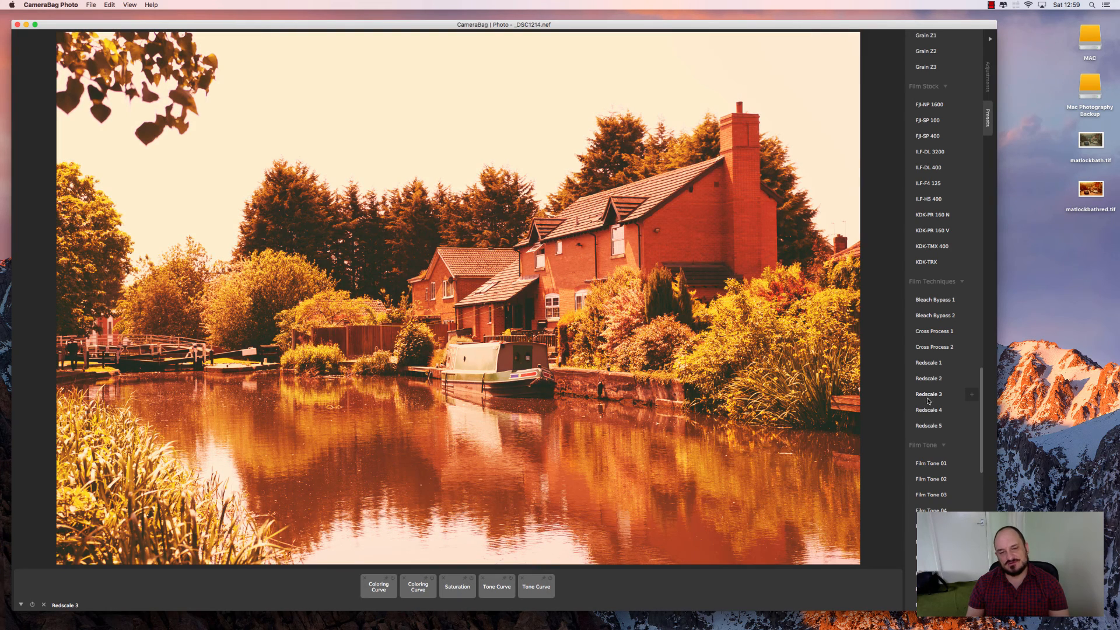
left_click(929, 408)
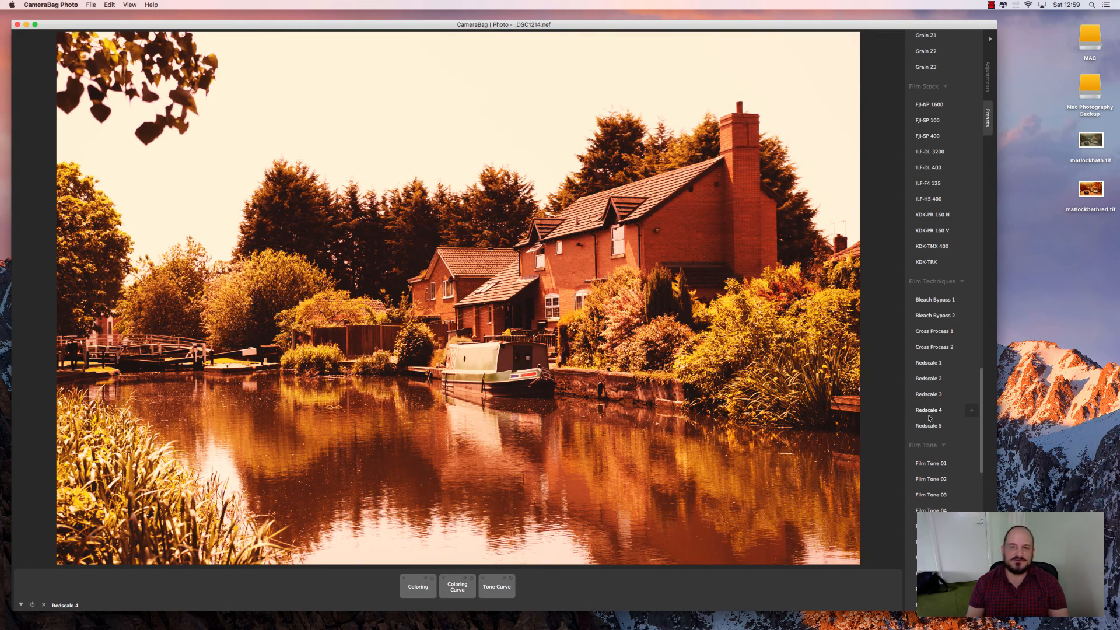
- Apply the KDK-PR 160 N film stock preset to the photo
mouse_move(941, 402)
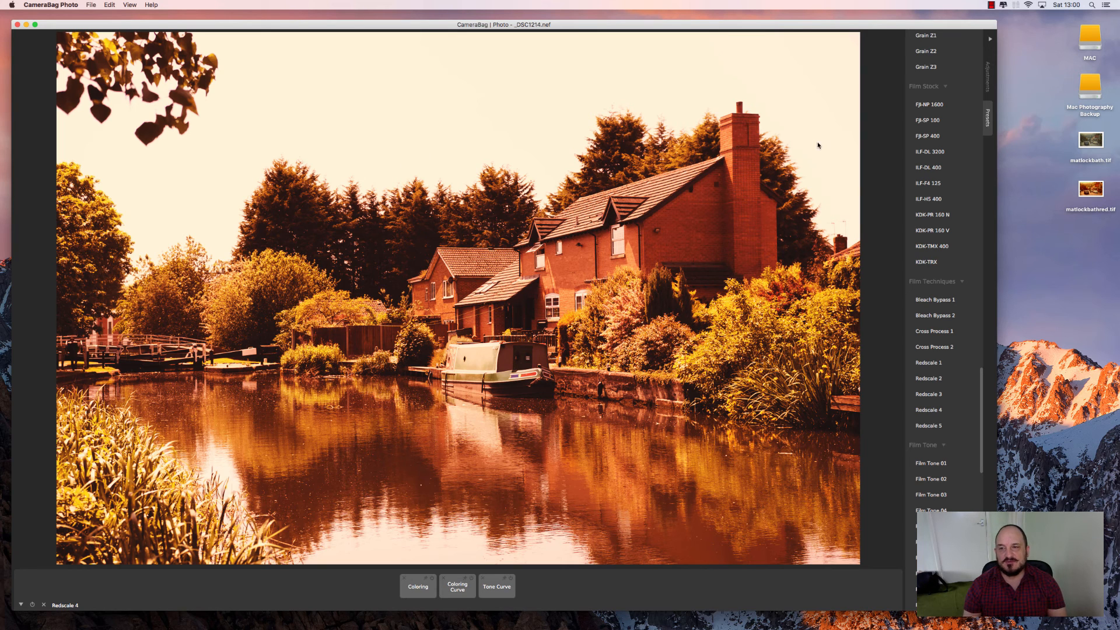
mouse_move(935, 106)
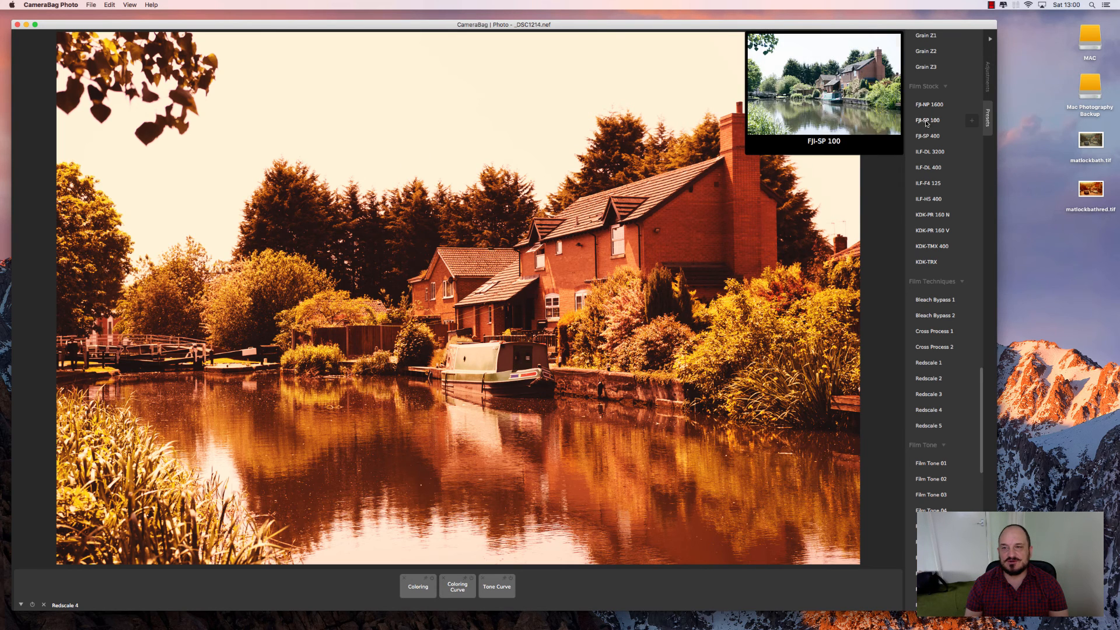
left_click(928, 215)
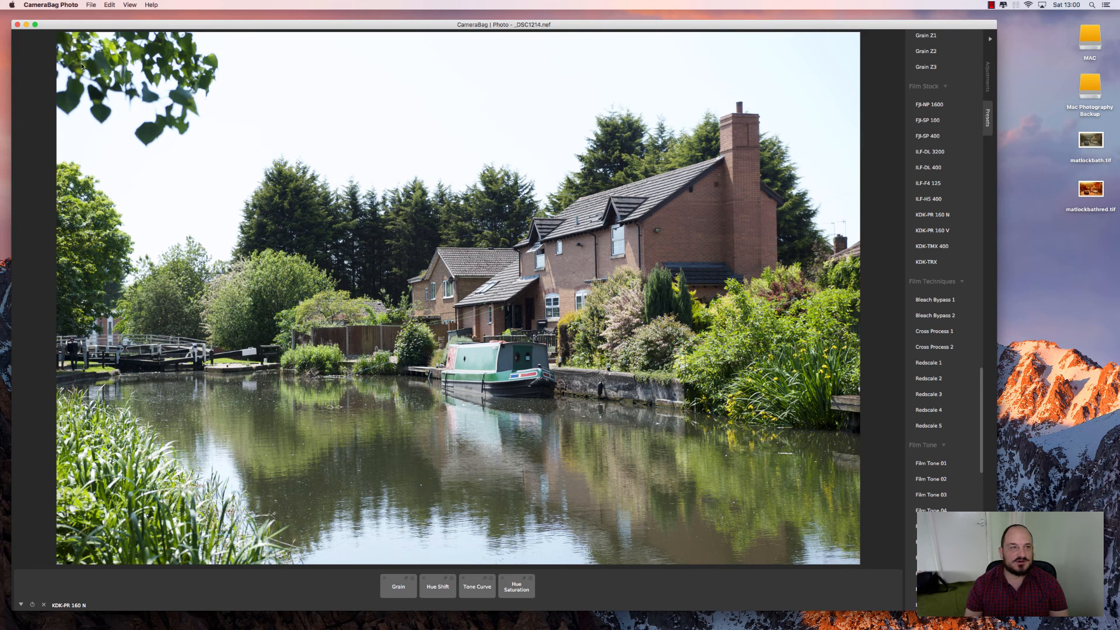
- Start loading another photo and preview _DEF0616-Edit.tif in the All Photos 2016 folder
left_click(90, 6)
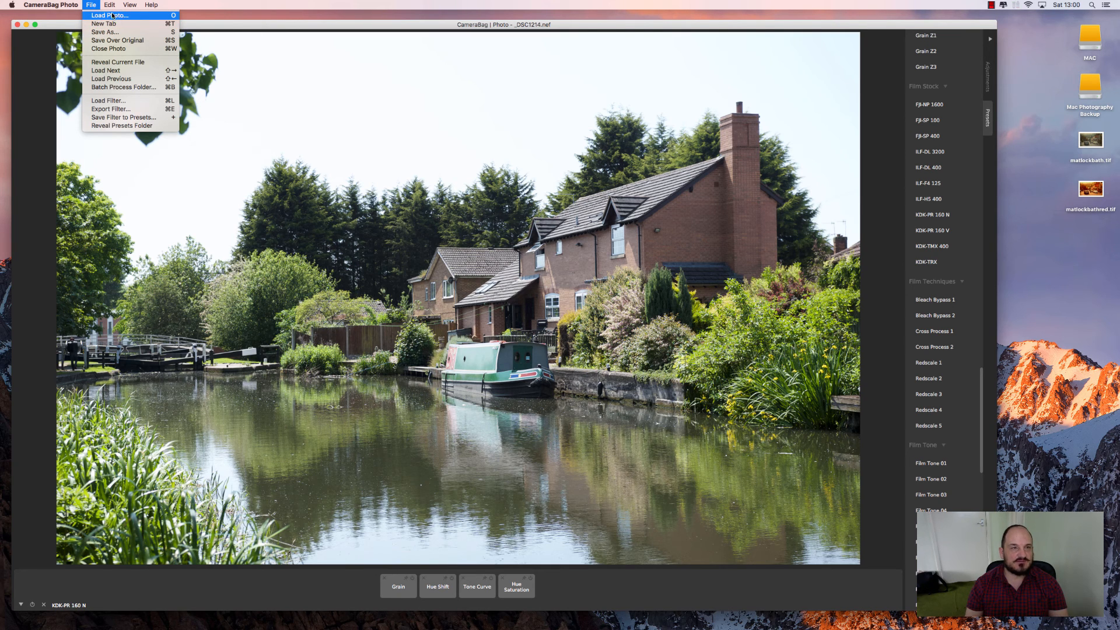
left_click(105, 16)
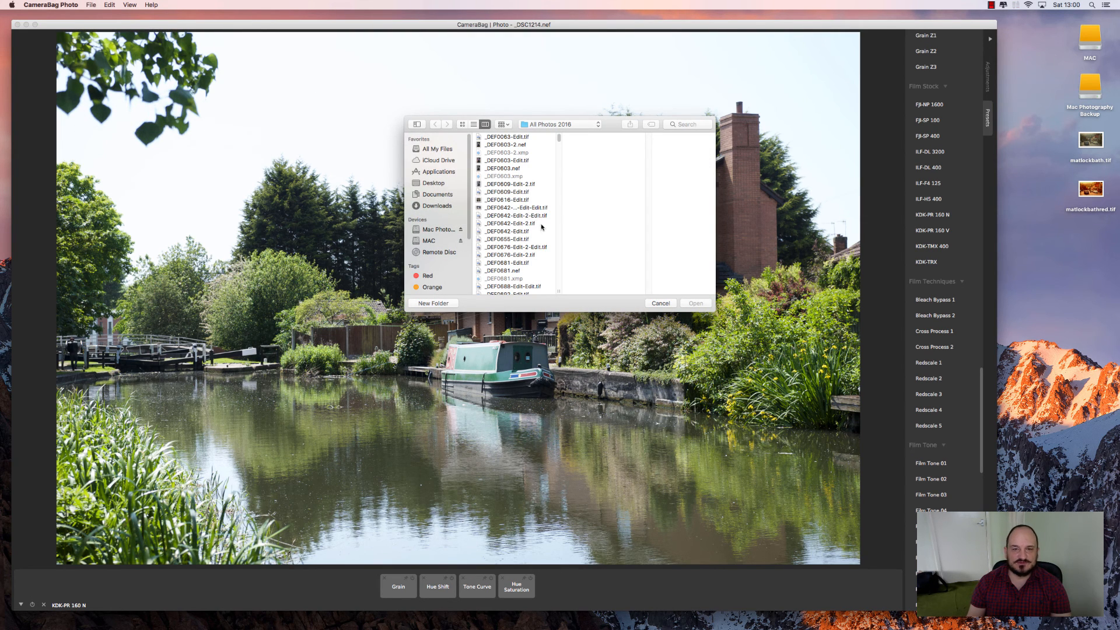
left_click(518, 200)
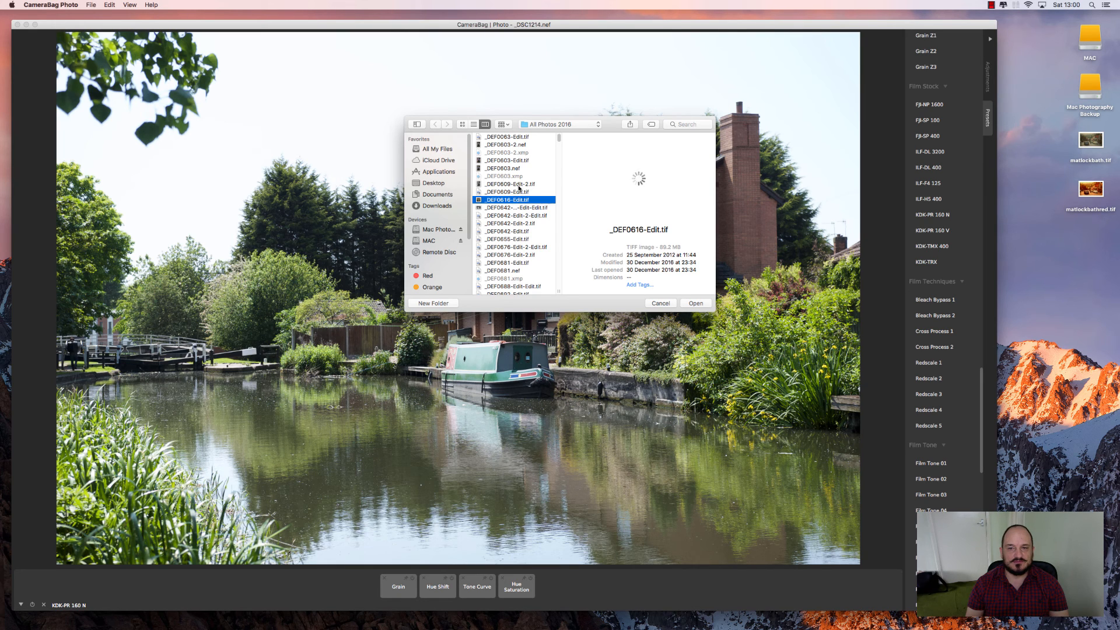
- Look through the _DEF08 and _DEF09 files for a suitable photo, previewing _DEF0821-Edit.tif and _DEF0829.nef
scroll(517, 210, "down", 10)
left_click(516, 235)
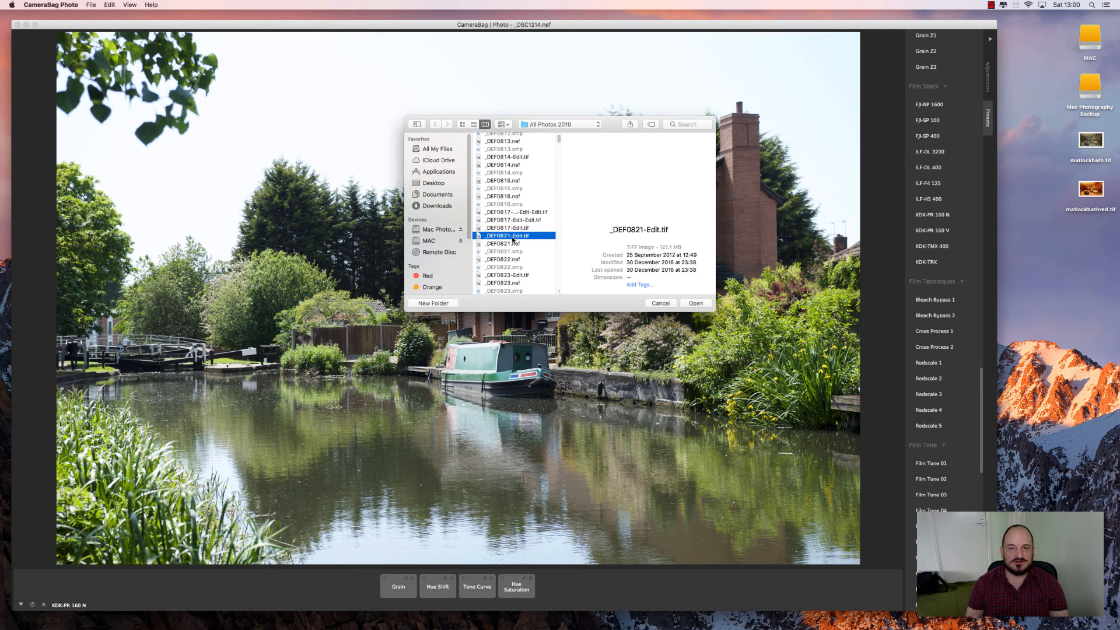
scroll(517, 230, "down", 5)
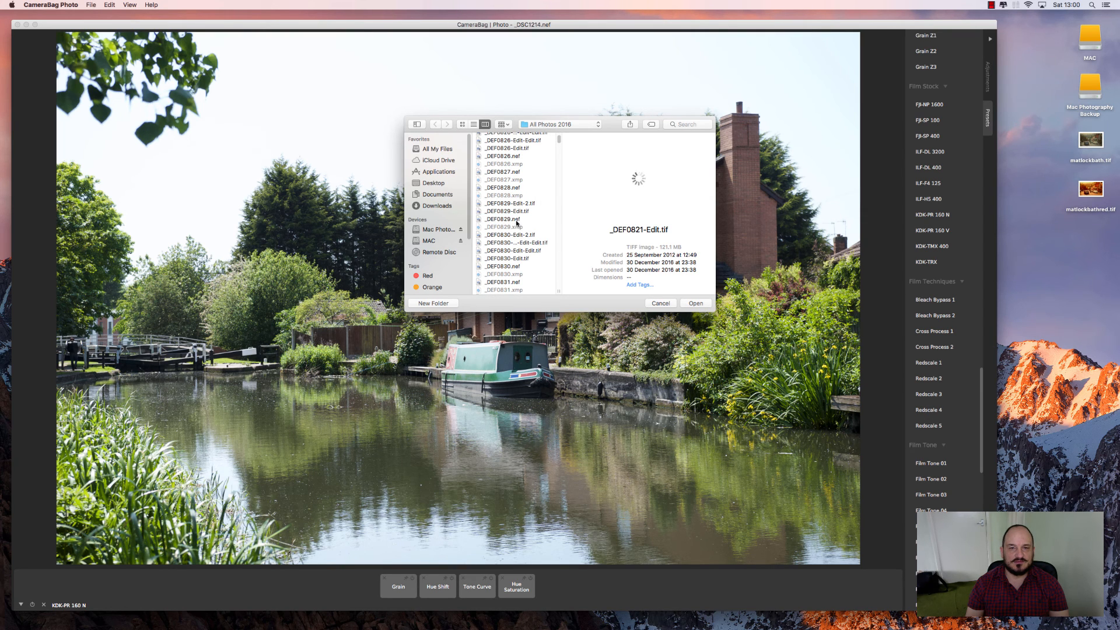
left_click(516, 221)
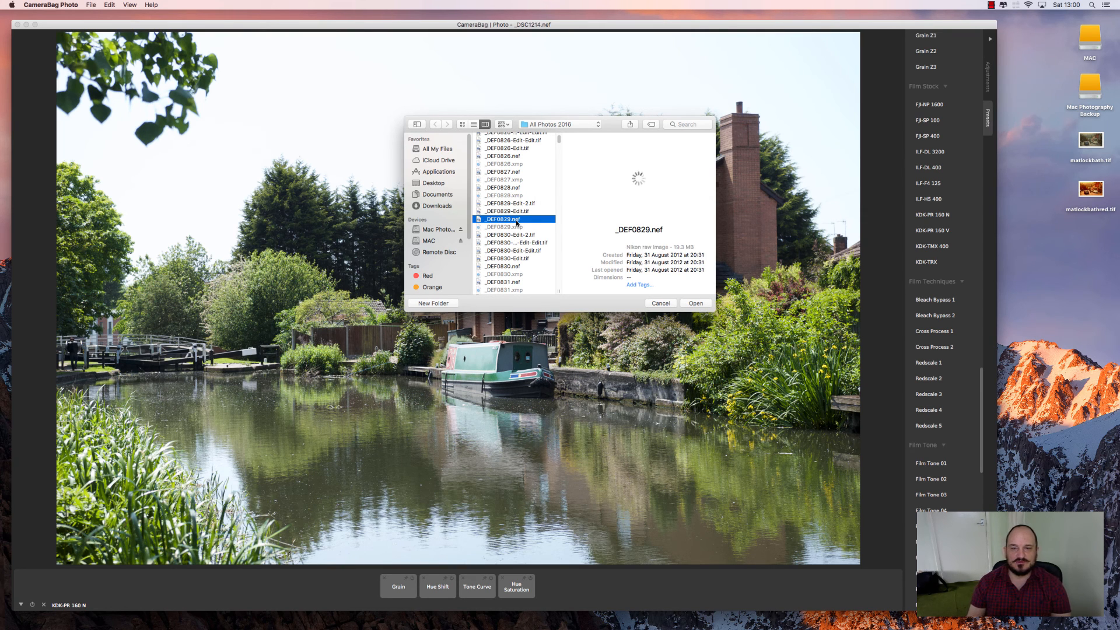
scroll(517, 223, "down", 4)
scroll(516, 222, "up", 6)
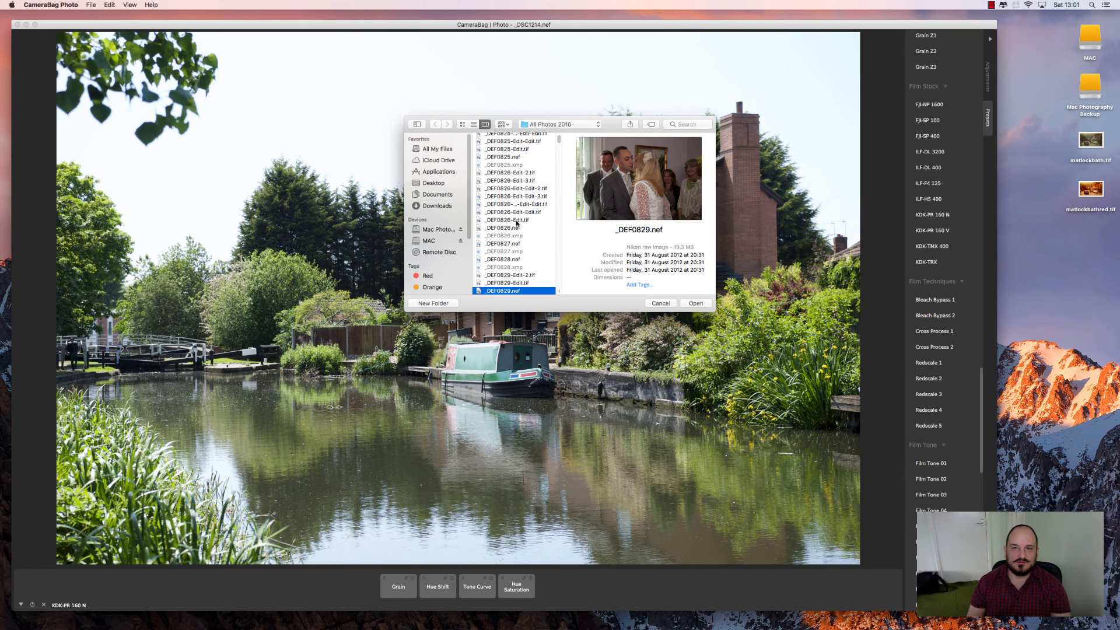
scroll(517, 222, "down", 10)
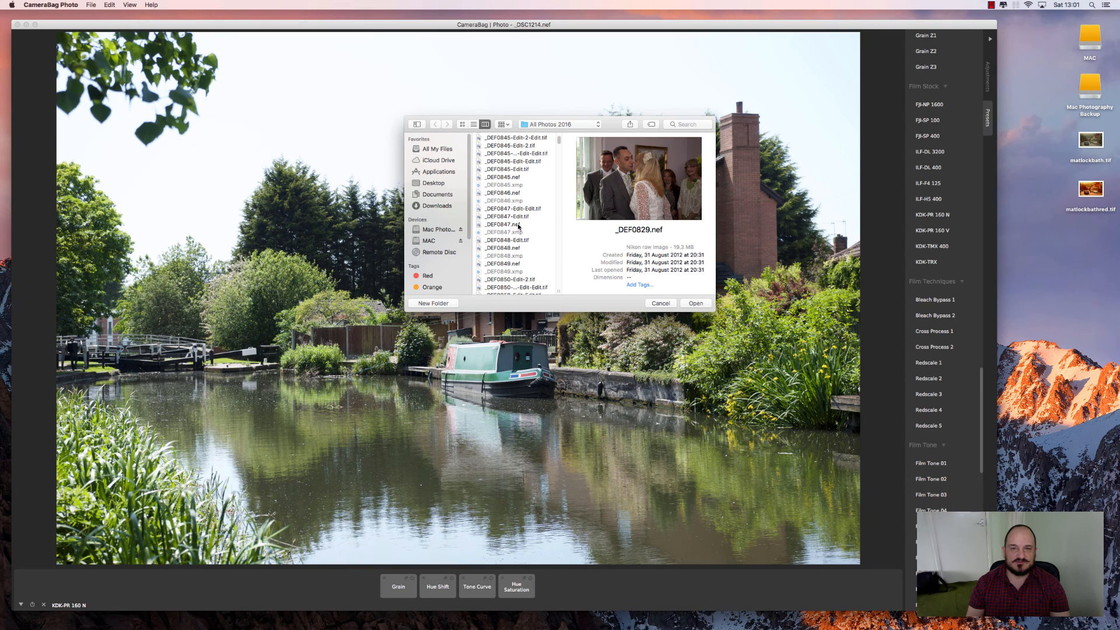
scroll(499, 219, "down", 15)
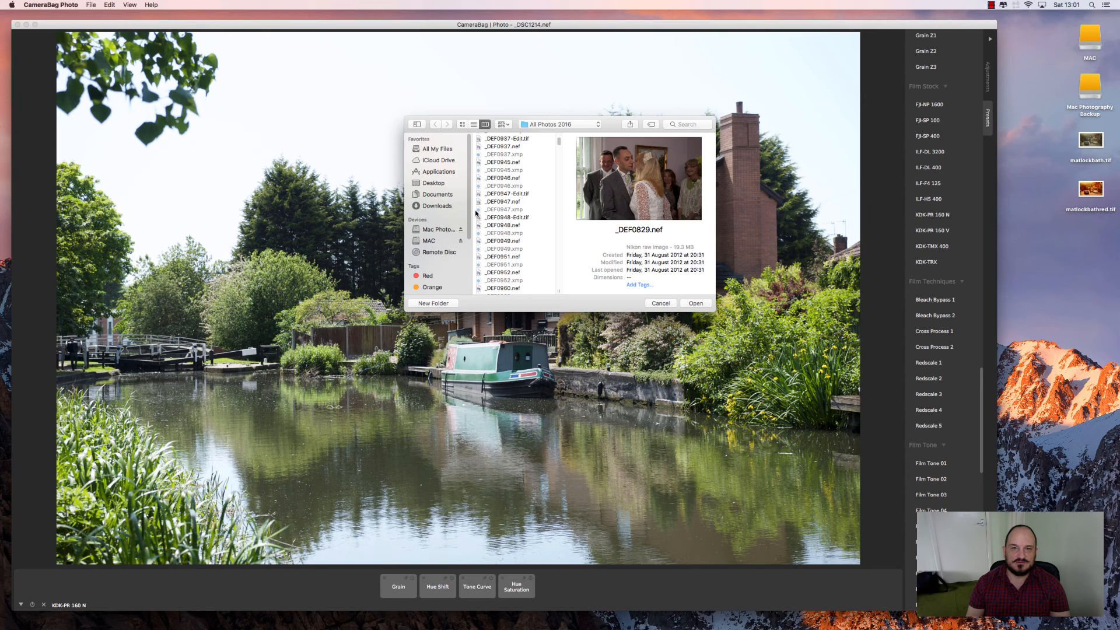
scroll(507, 212, "up", 5)
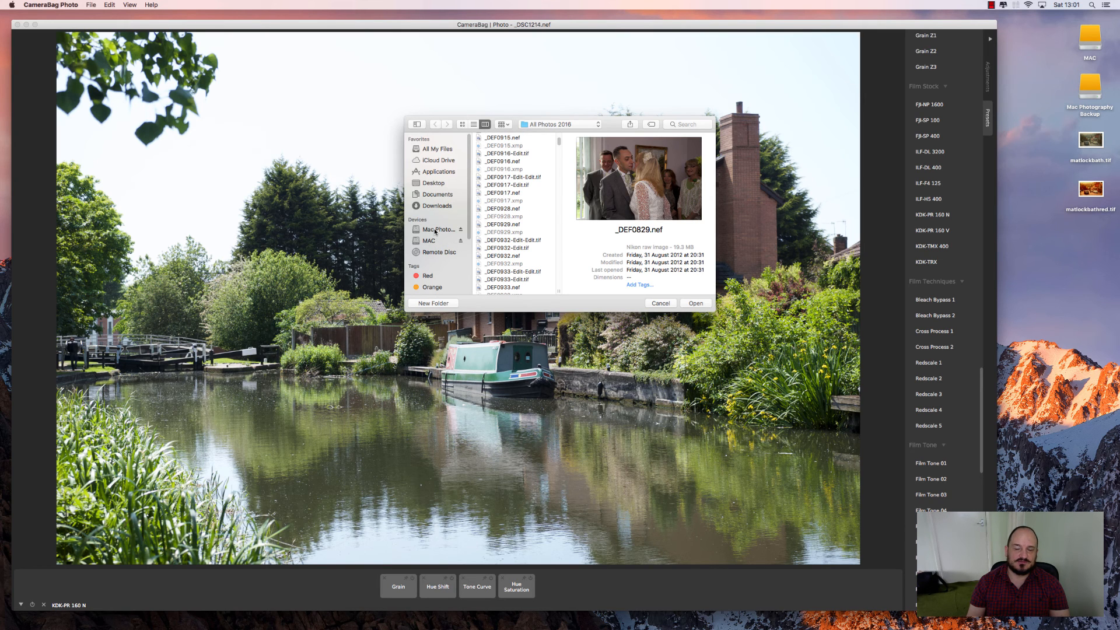
- Check the Documents and Applications folders, and go to the All Photos 2016 folder on the MAC drive
left_click(437, 194)
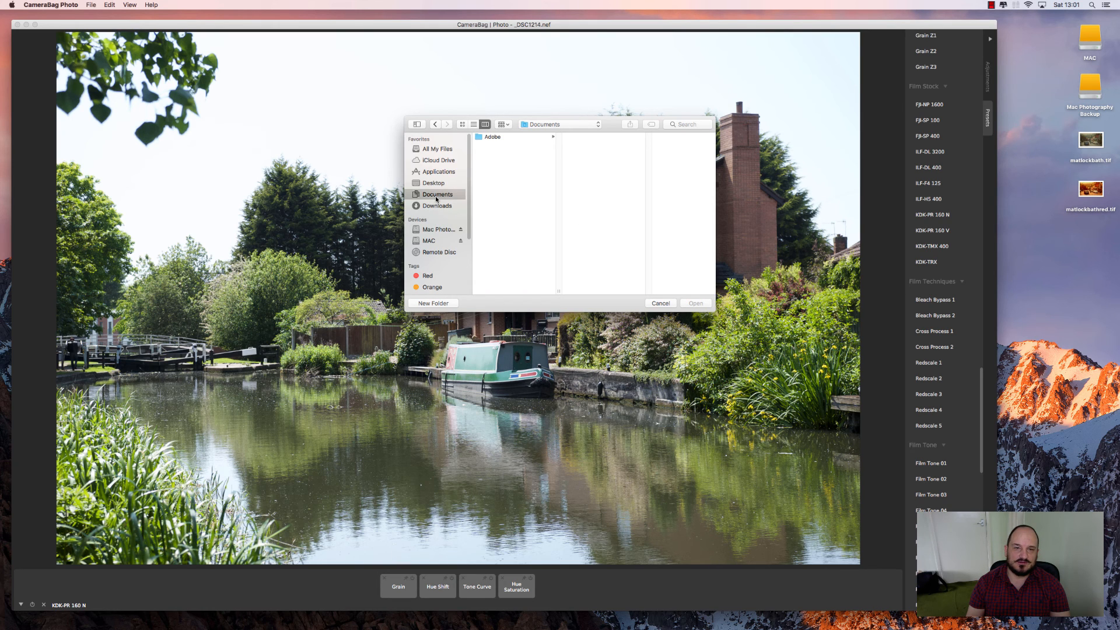
left_click(436, 173)
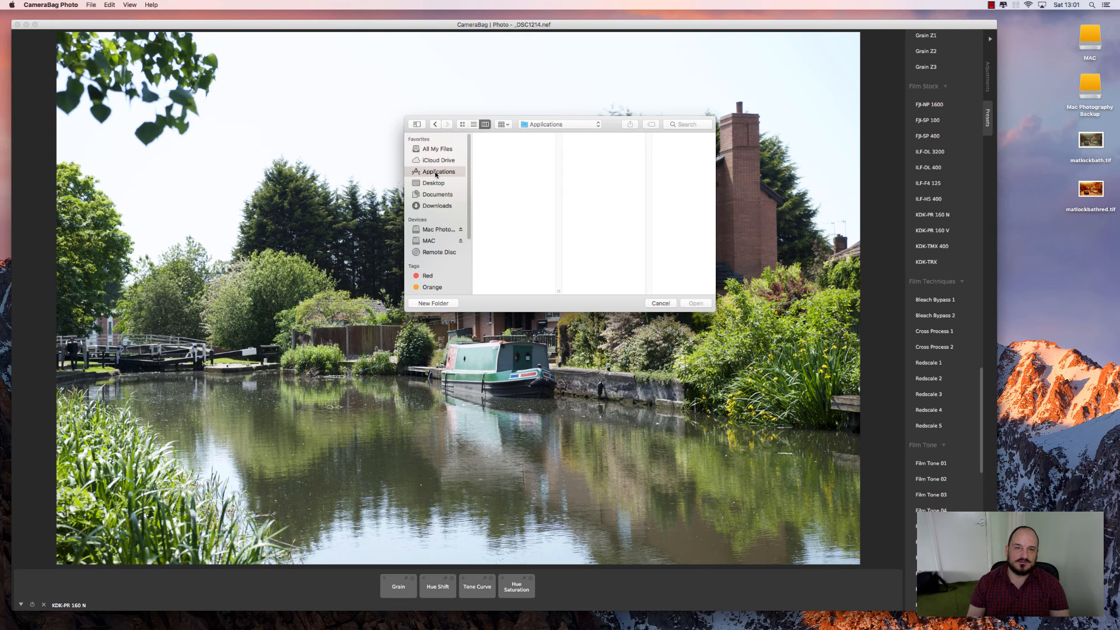
left_click(437, 242)
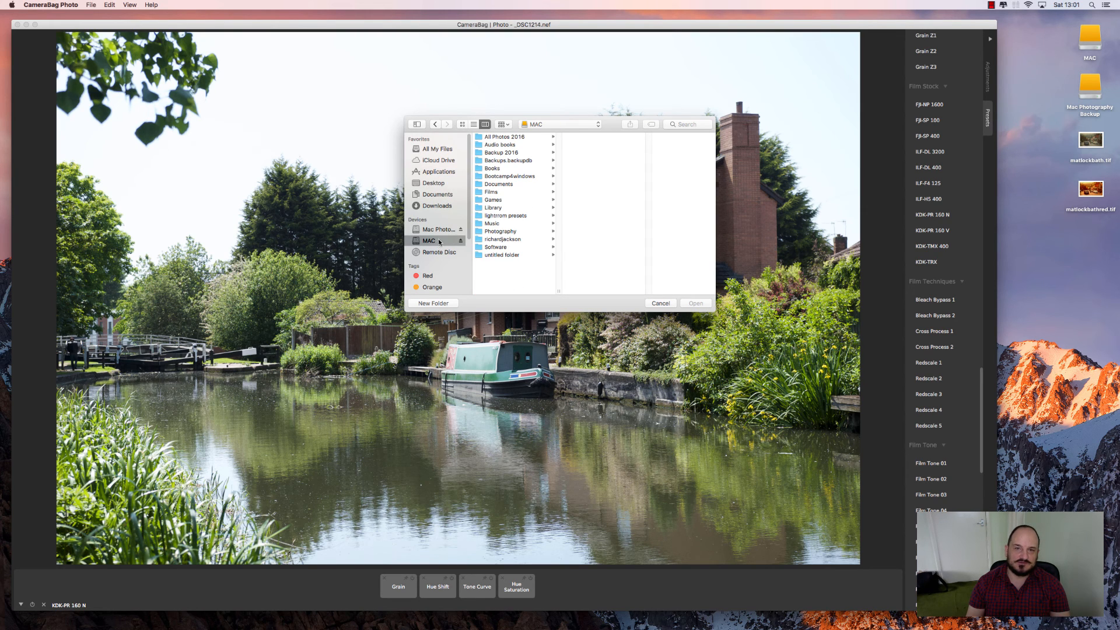
left_click(505, 138)
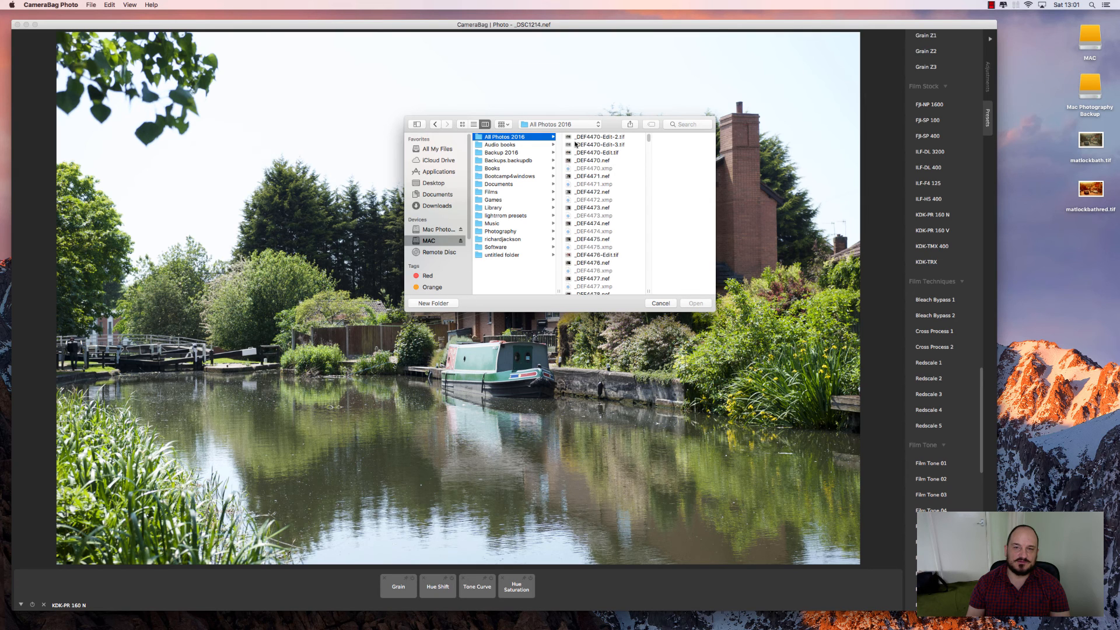
- Preview _DEF4471.nef, _DEF4650.nef and _DEF6284.nef from the All Photos 2016 folder
left_click(585, 178)
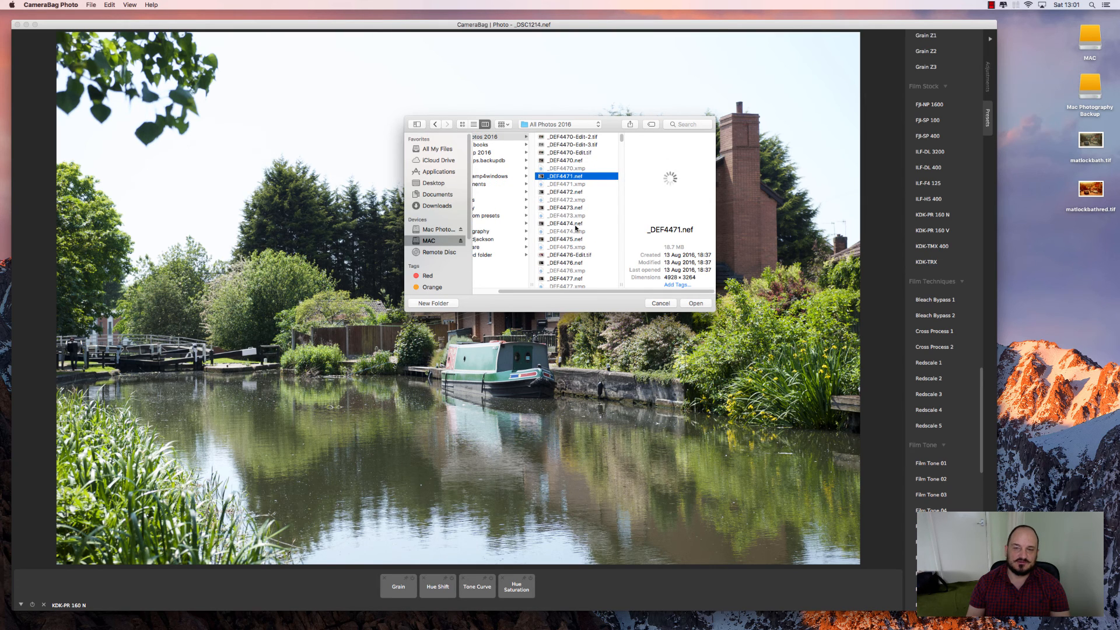
scroll(576, 255, "down", 10)
scroll(576, 255, "down", 20)
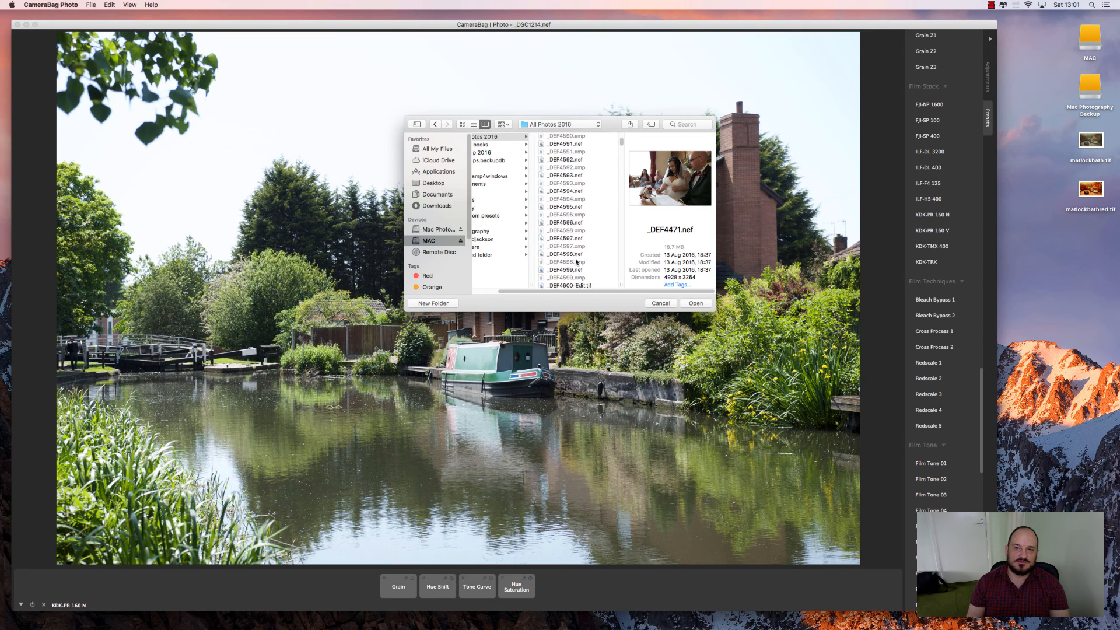
left_click(573, 256)
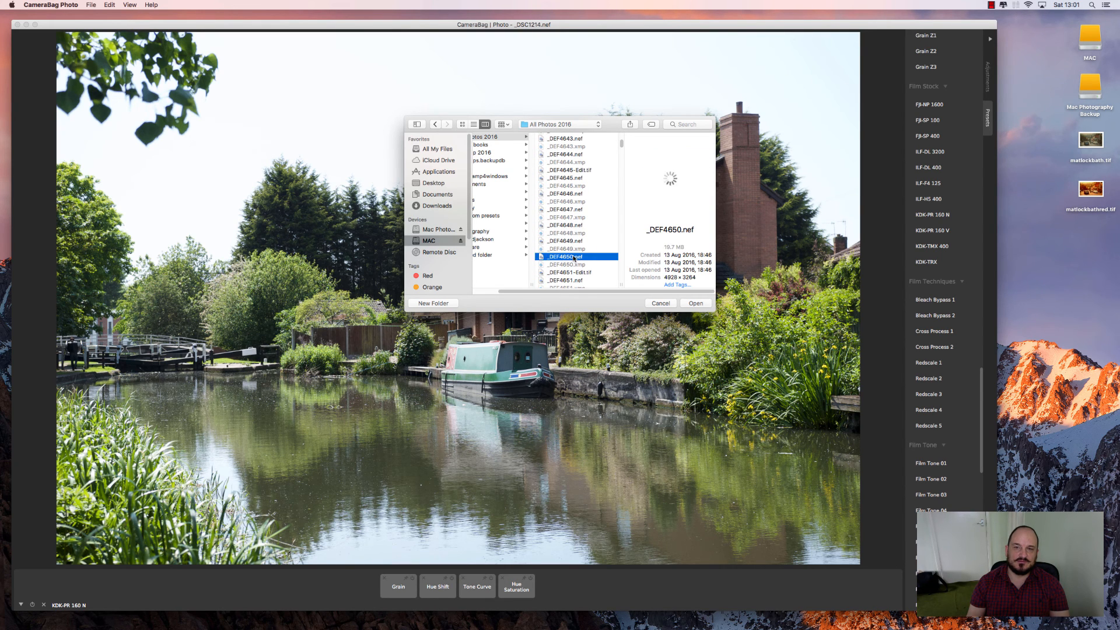
scroll(574, 257, "down", 5)
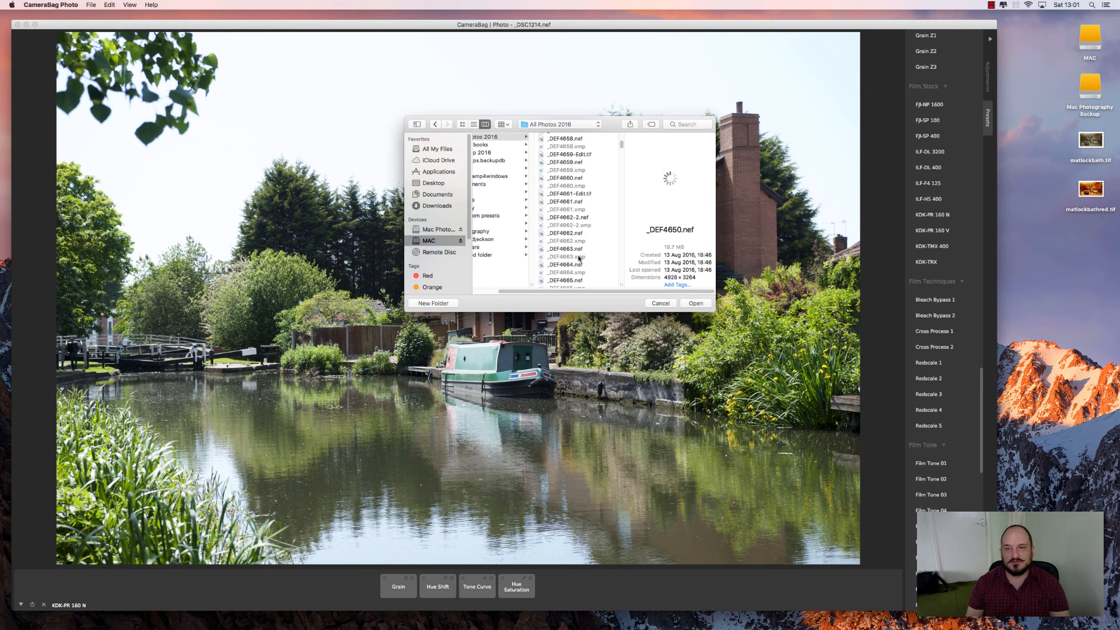
scroll(577, 258, "down", 8)
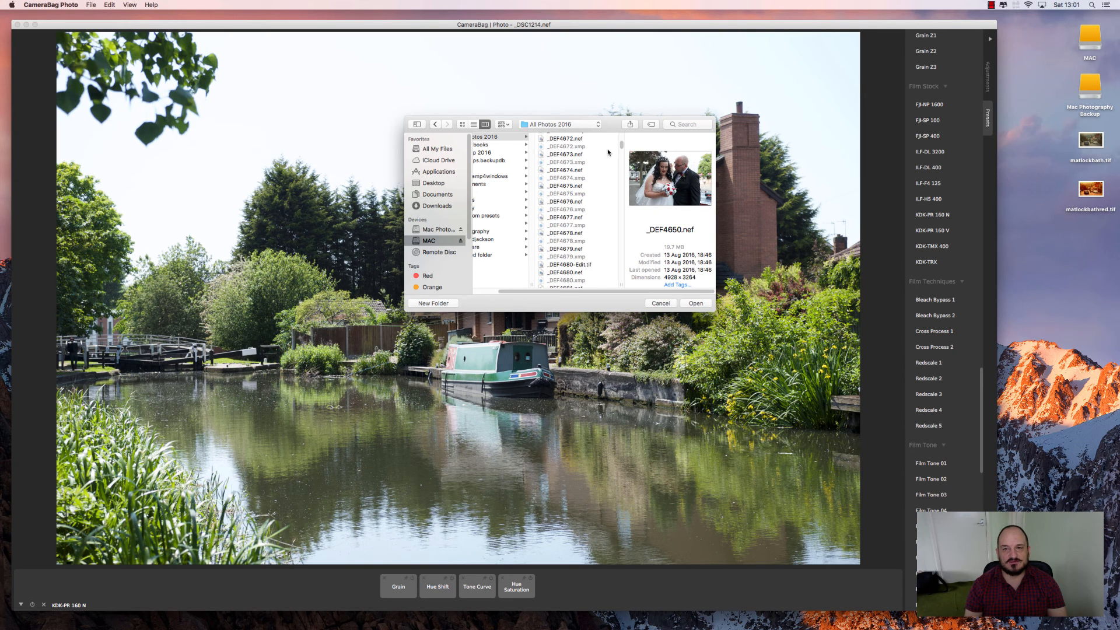
left_click_drag(622, 145, 622, 199)
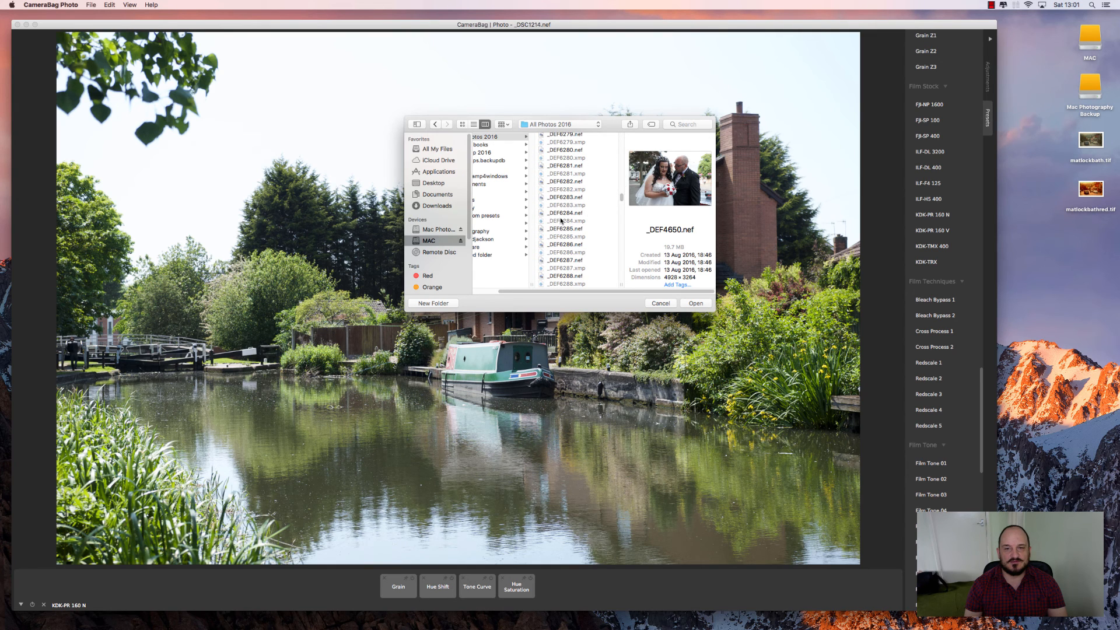
left_click(562, 213)
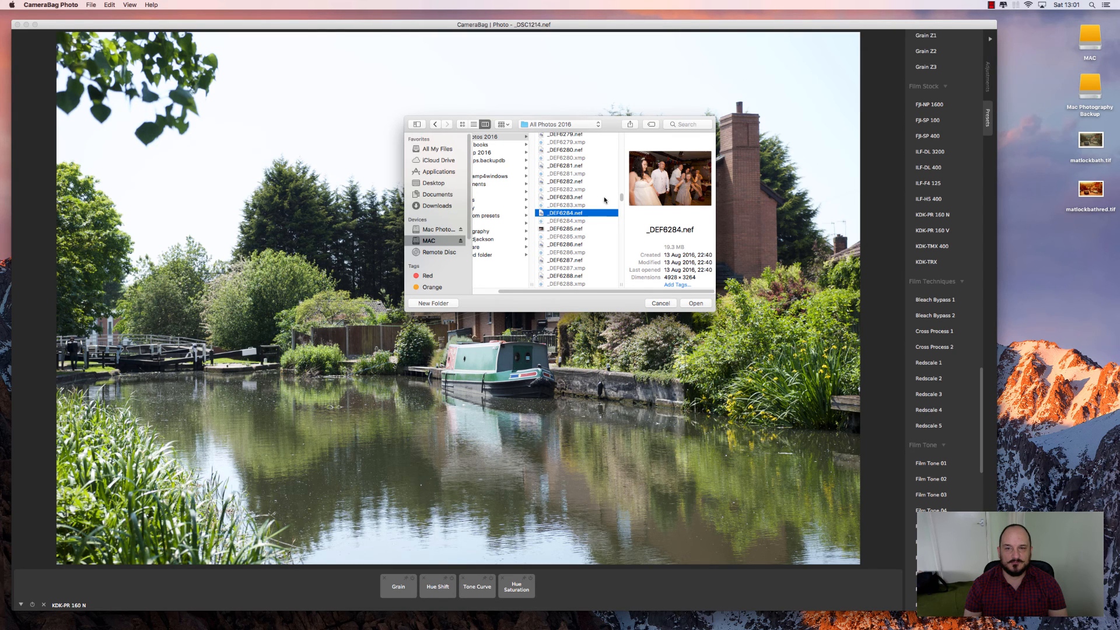
- Move on to the _DSC files and preview _DSC3007-2.dng, _DSC3421.nef and _DSC3505.nef
left_click_drag(621, 198, 620, 213)
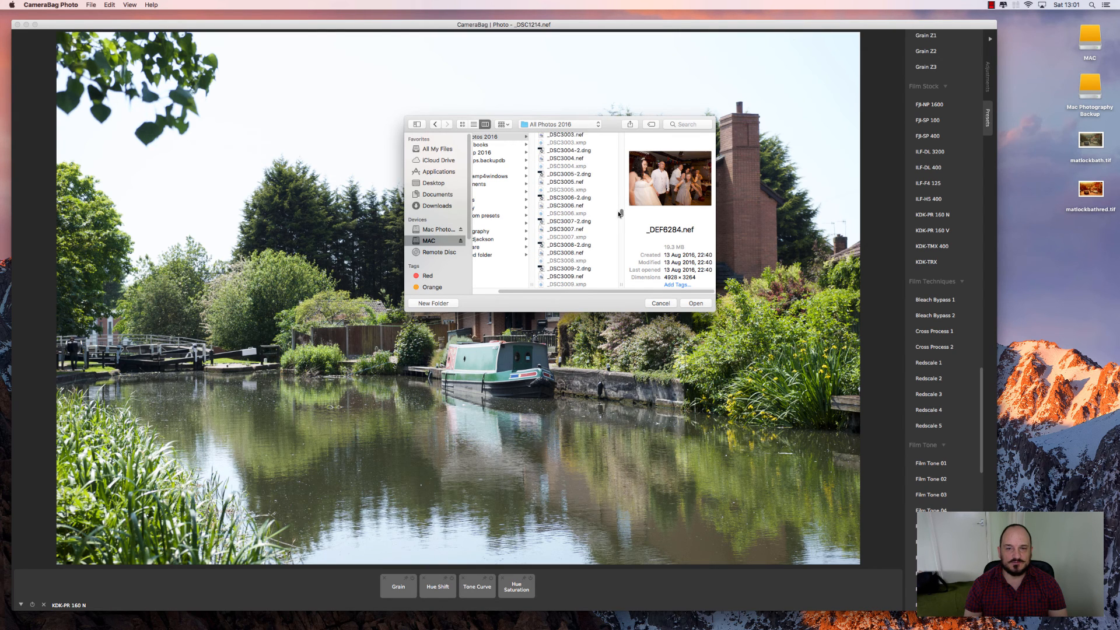
left_click(559, 222)
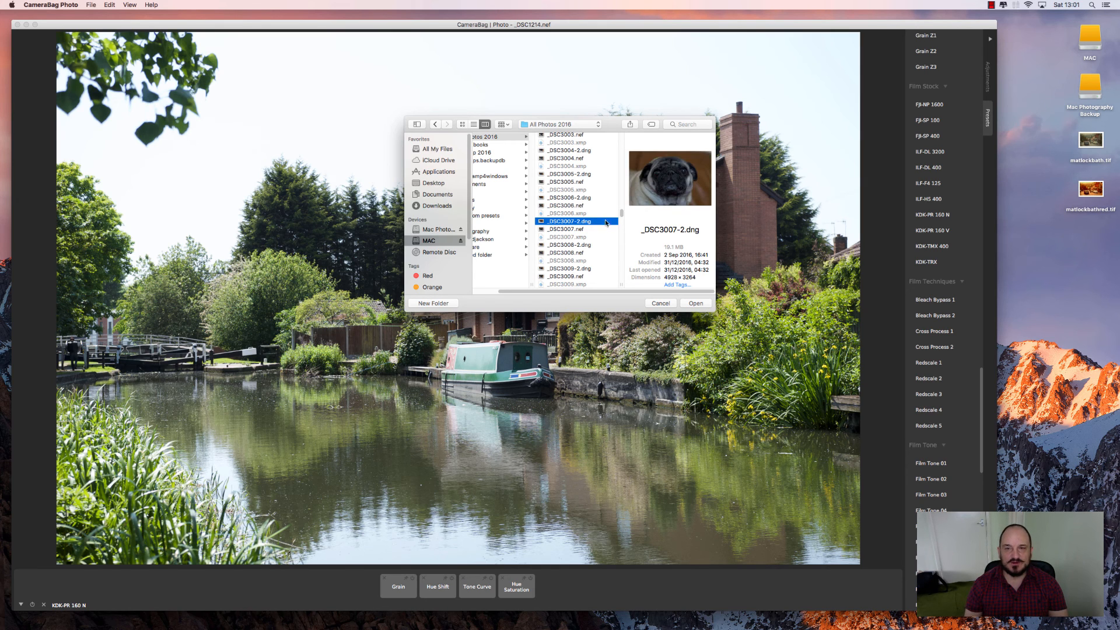
left_click_drag(621, 213, 621, 223)
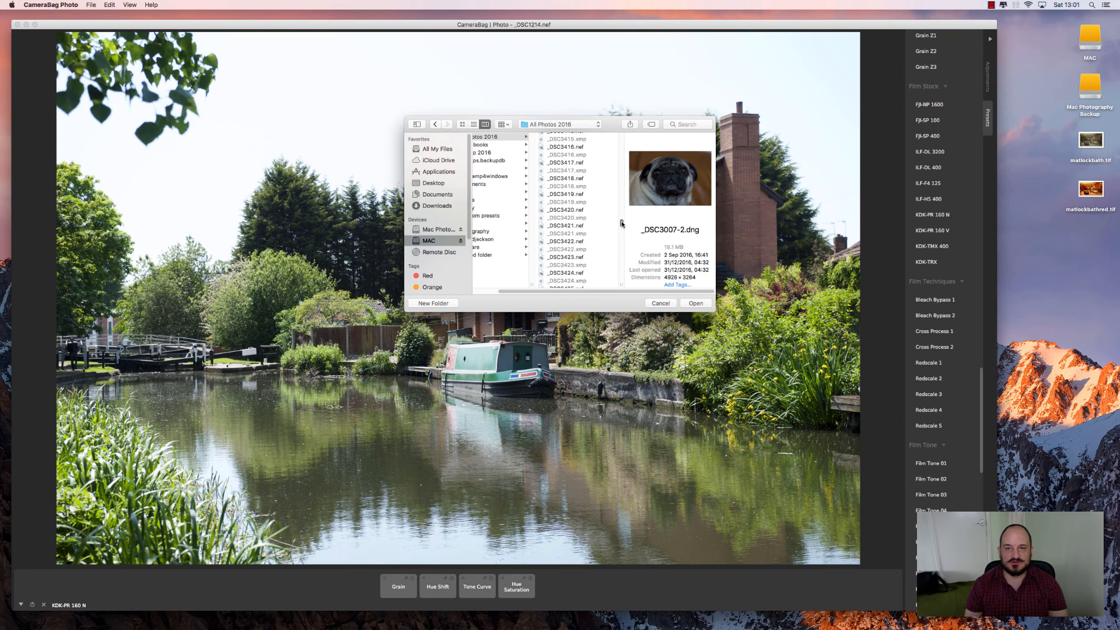
left_click(575, 227)
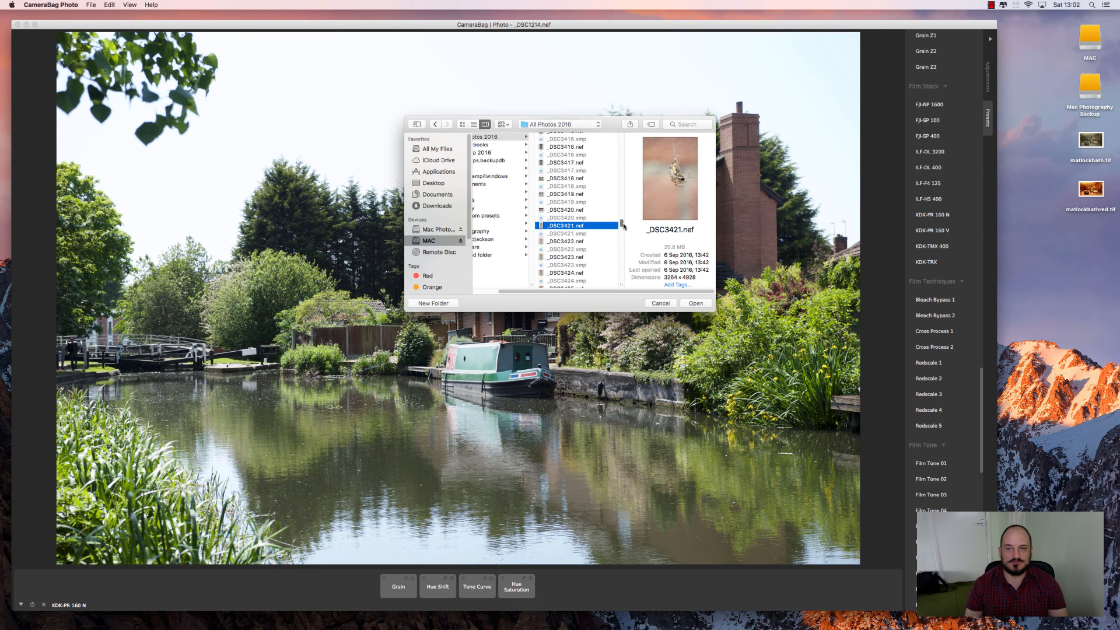
left_click(623, 226)
left_click(580, 233)
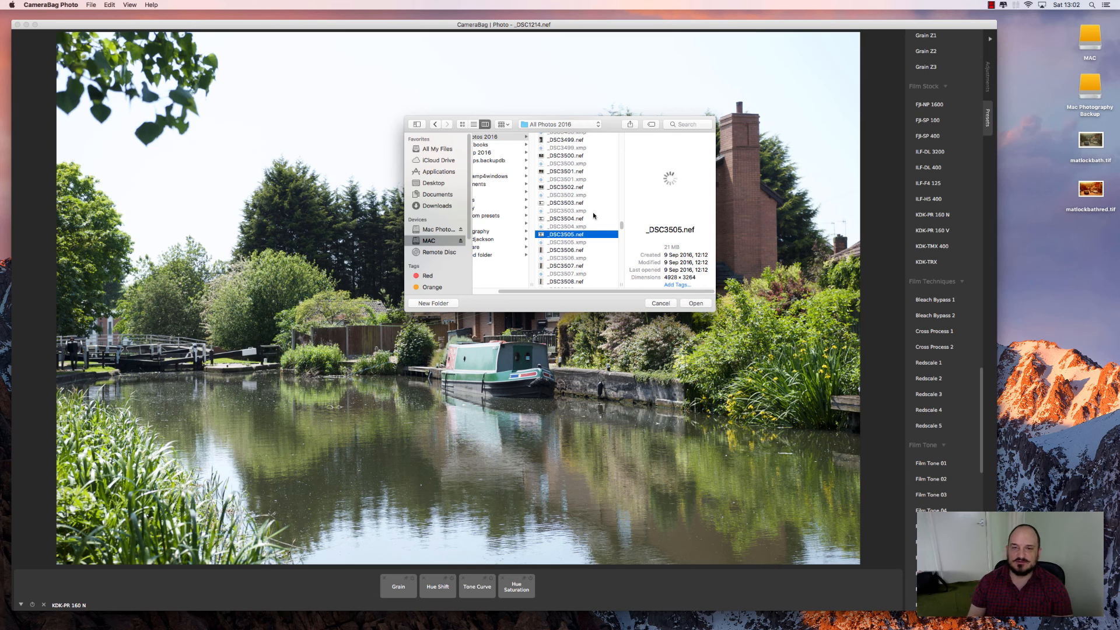
- Move further down the _DSC files and preview the shots _DSC3756.nef through _DSC3761.nef
left_click_drag(622, 223, 622, 228)
left_click(575, 243)
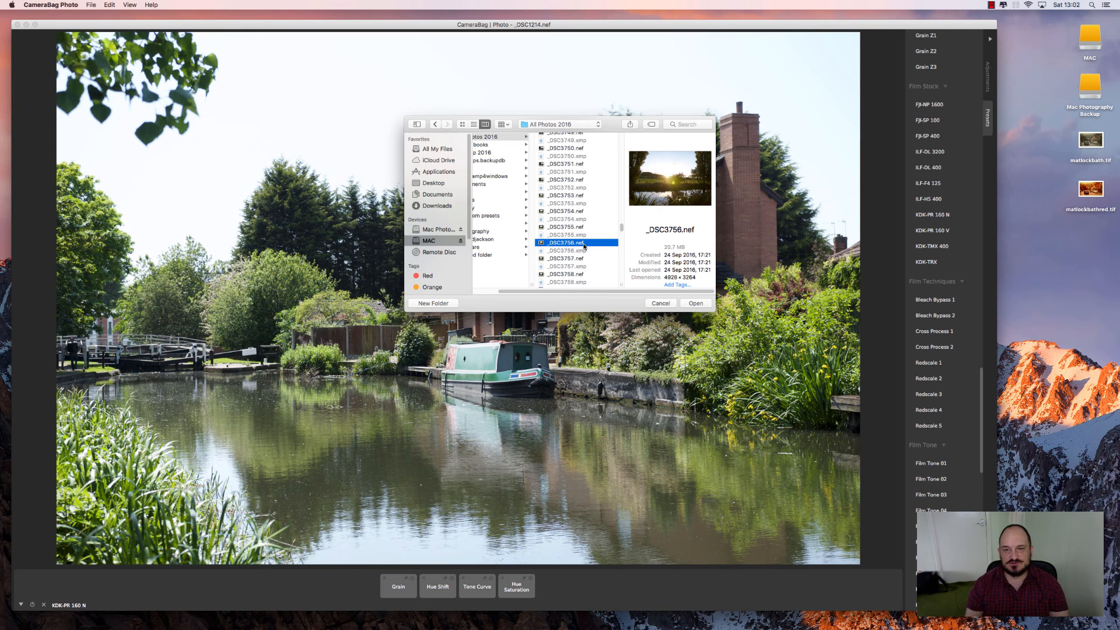
left_click(579, 259)
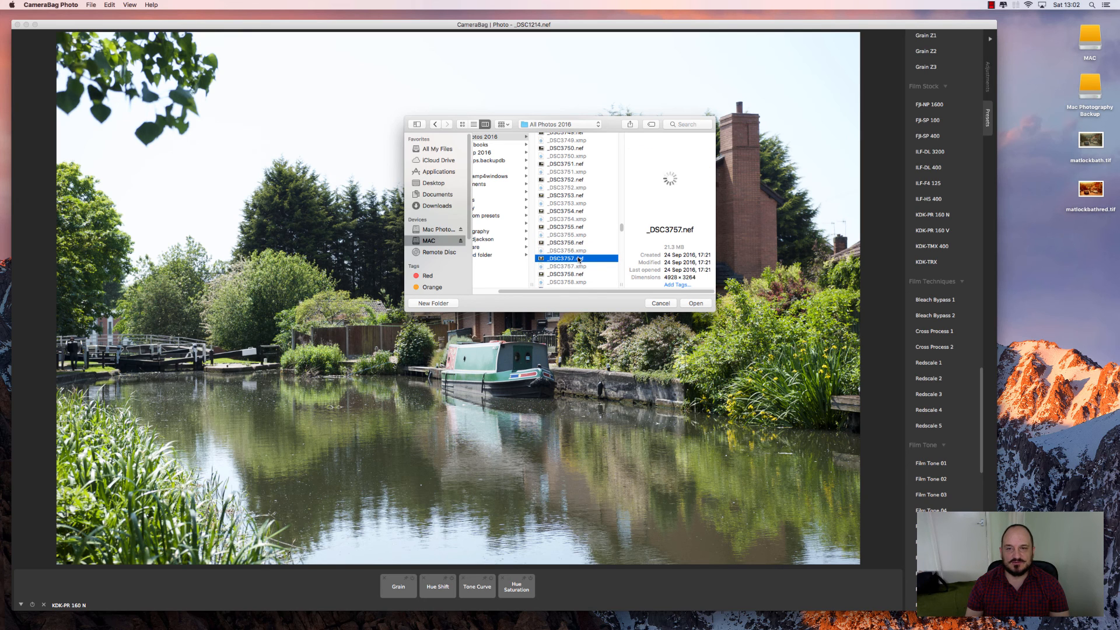
scroll(579, 259, "down", 5)
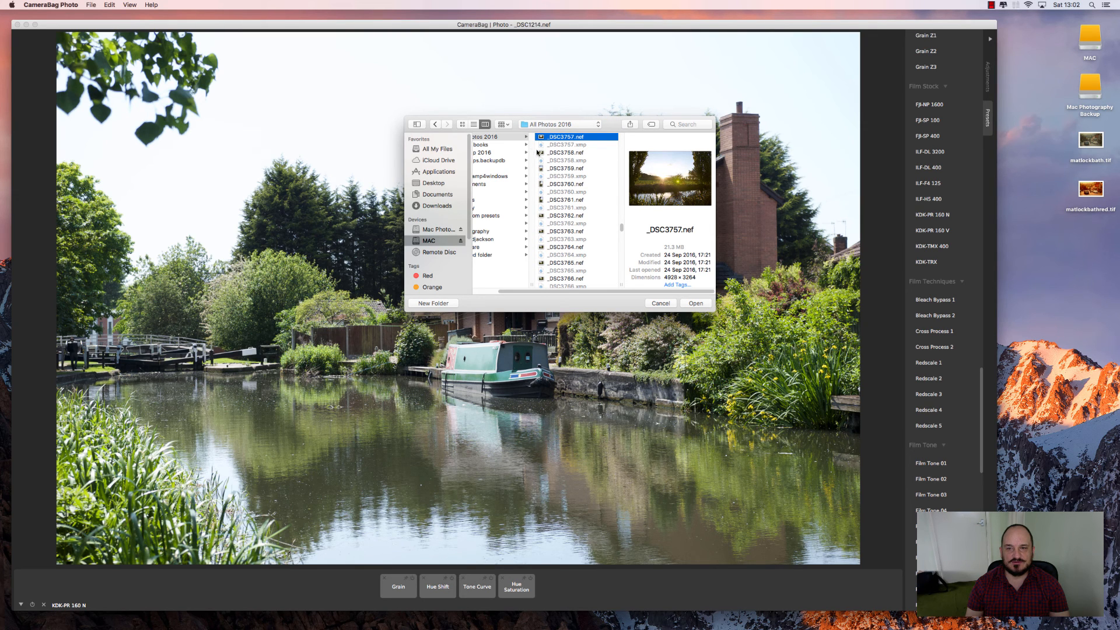
left_click(557, 153)
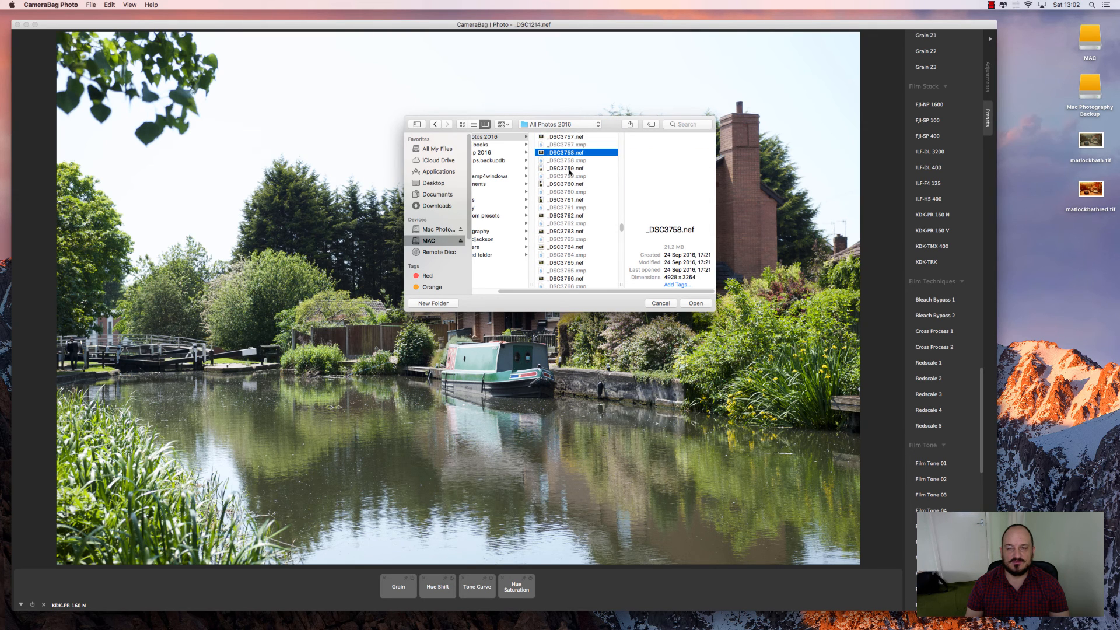
left_click(571, 169)
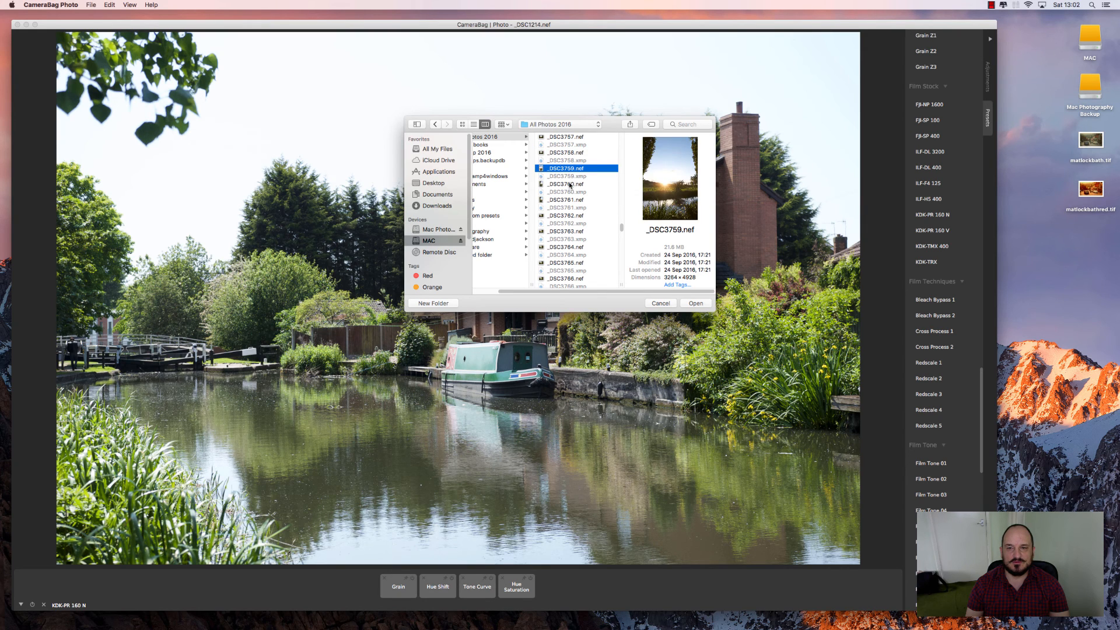
left_click(570, 185)
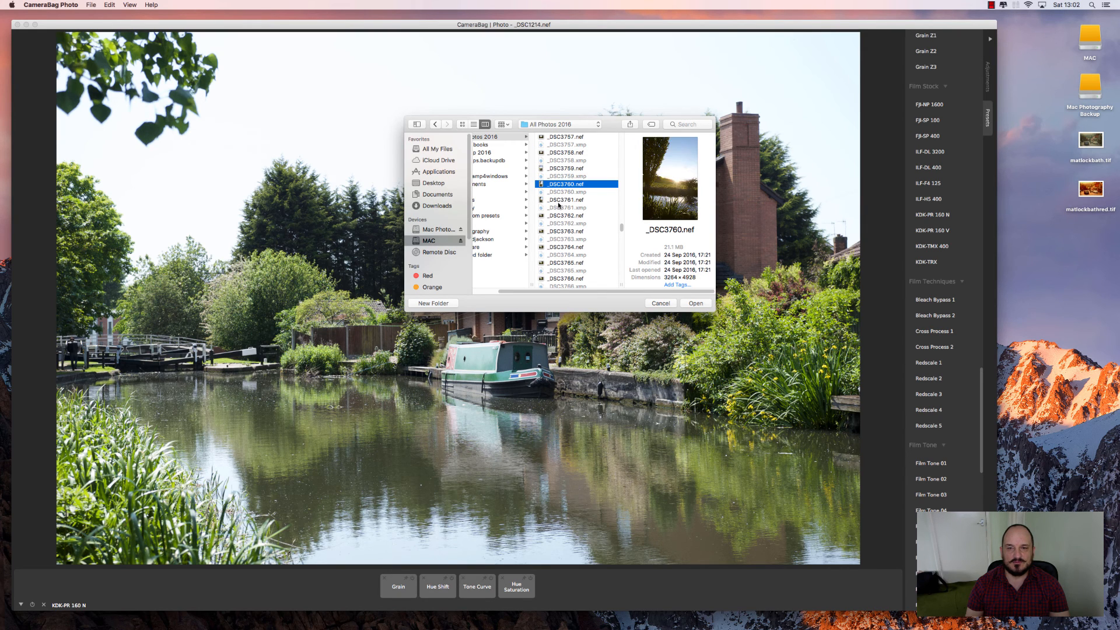
left_click(558, 201)
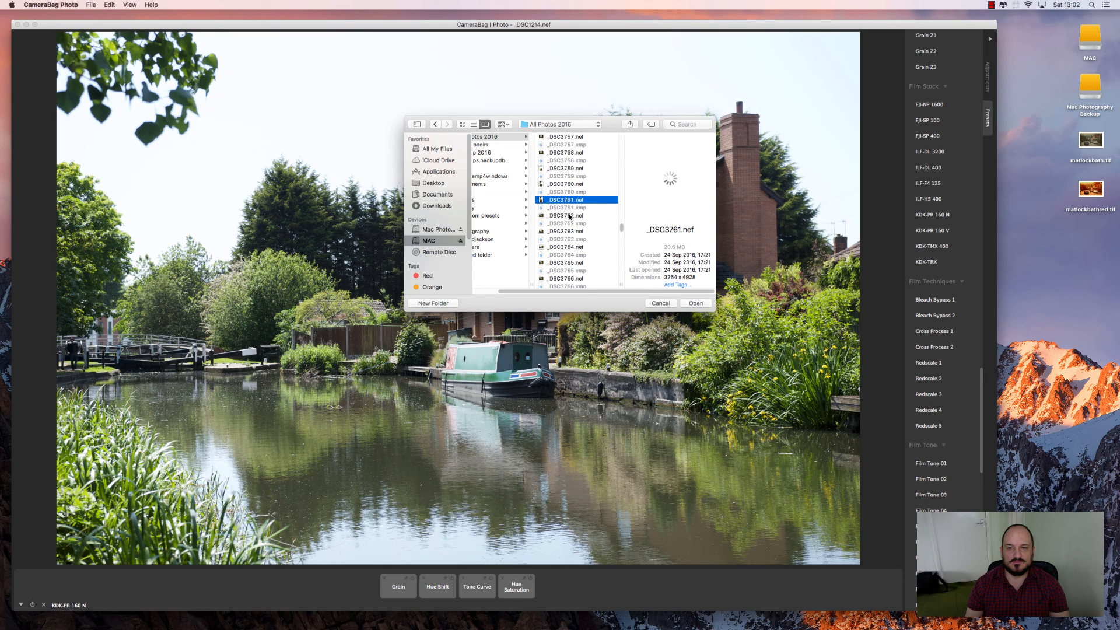
- Preview the shots _DSC3766.nef through _DSC3772.nef in the All Photos 2016 folder
scroll(570, 216, "down", 3)
left_click(570, 213)
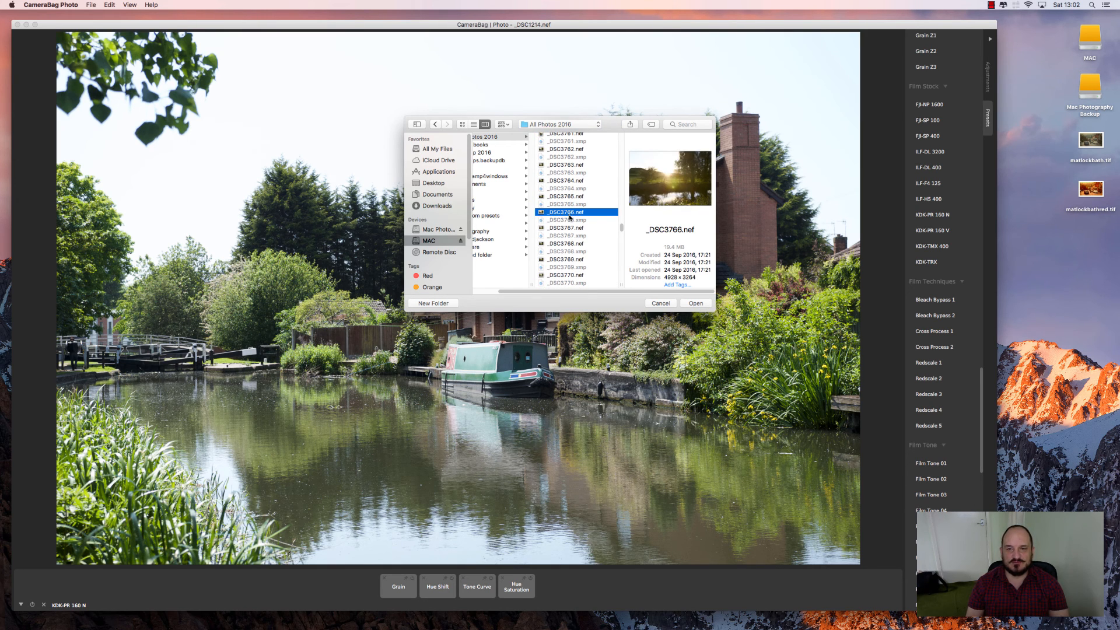
left_click(572, 229)
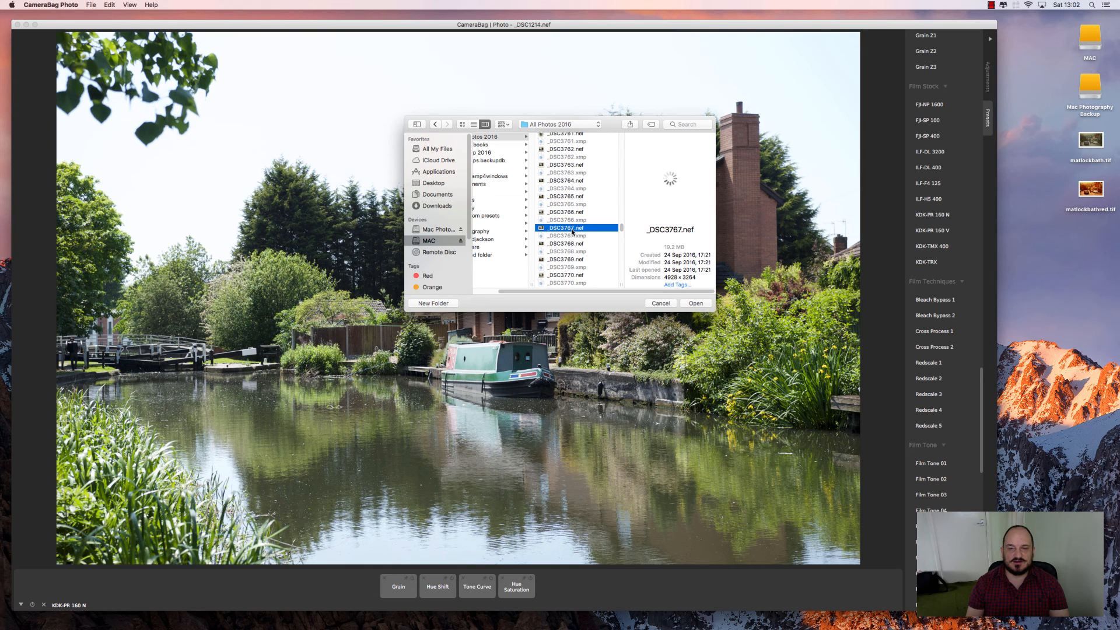
left_click(569, 244)
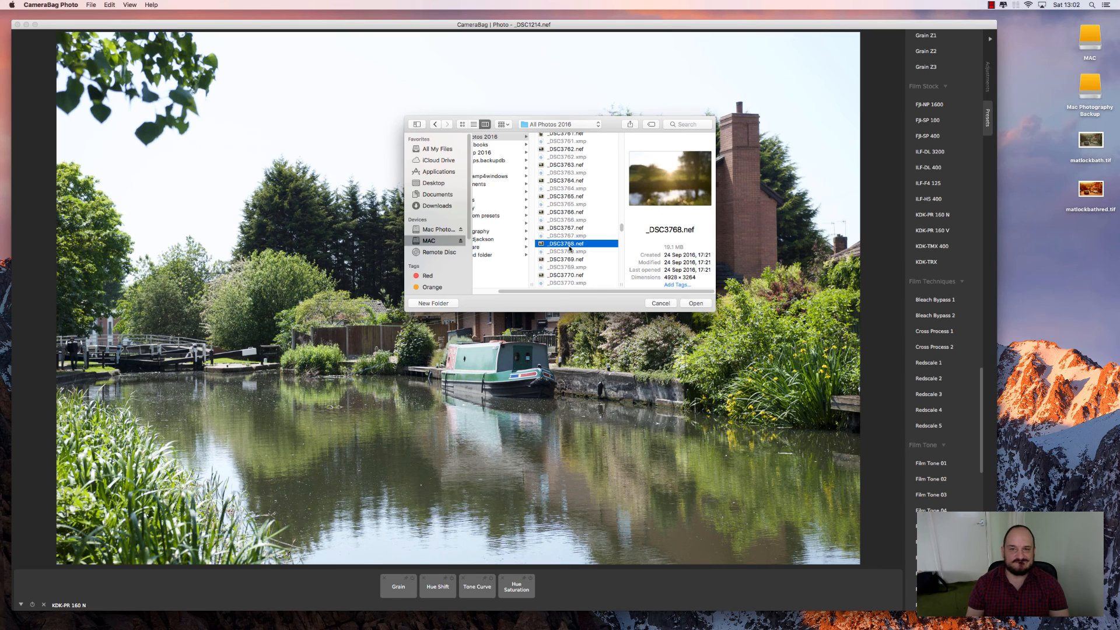
left_click(566, 258)
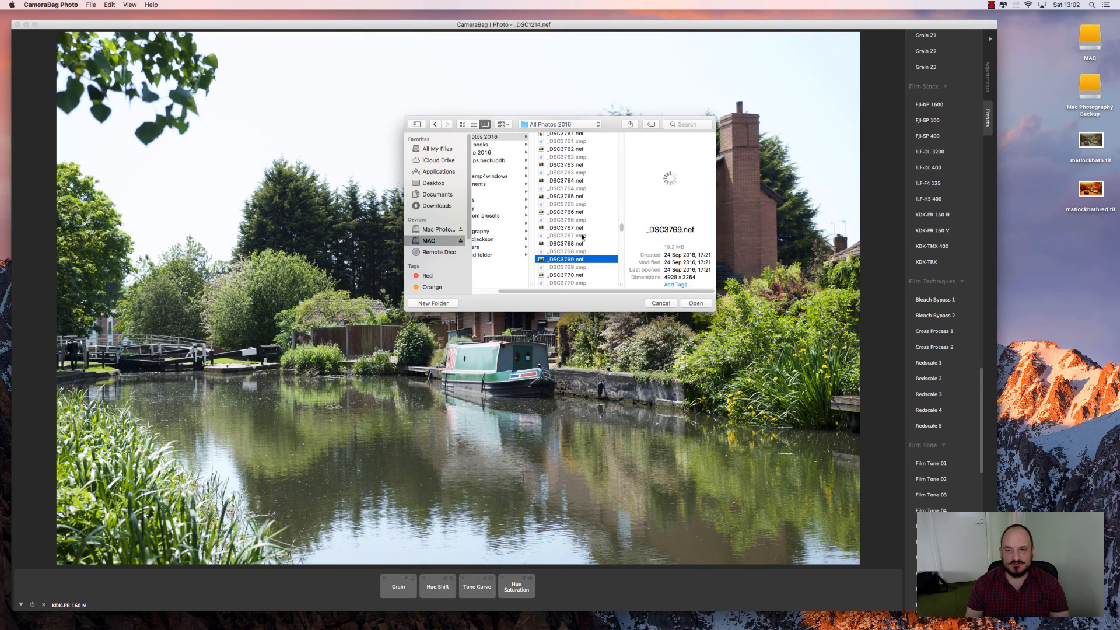
scroll(580, 239, "down", 2)
left_click(571, 206)
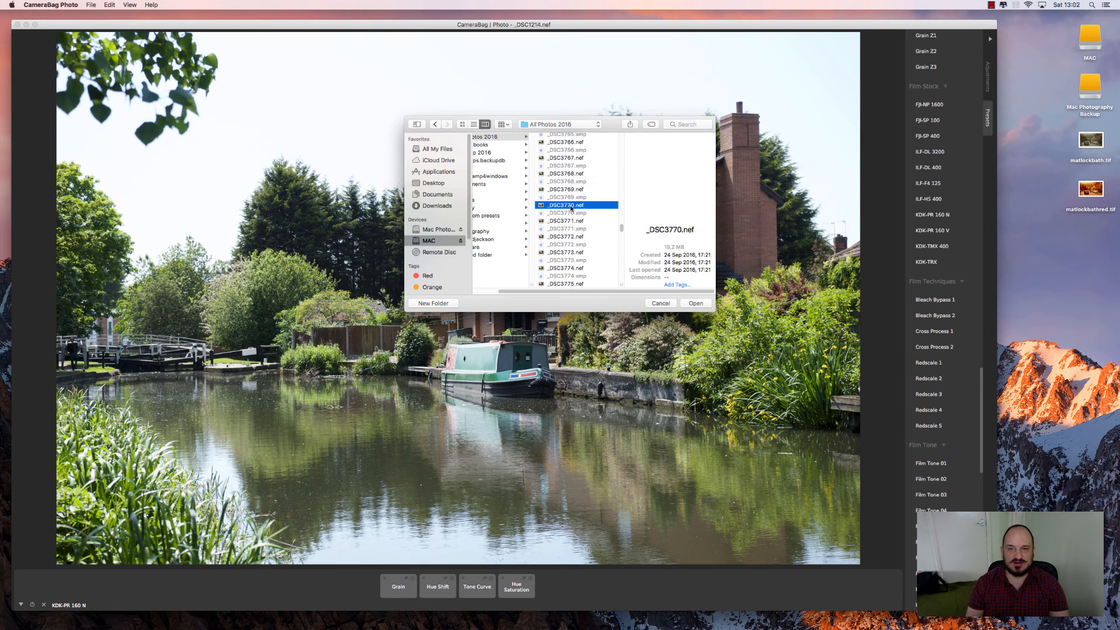
left_click(571, 221)
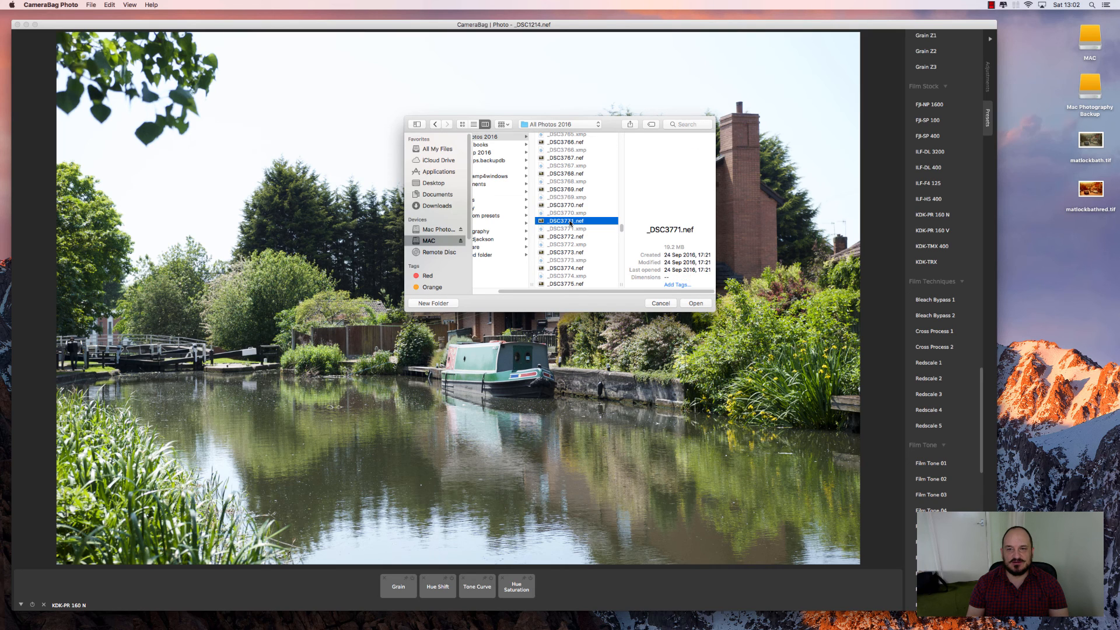
left_click(571, 237)
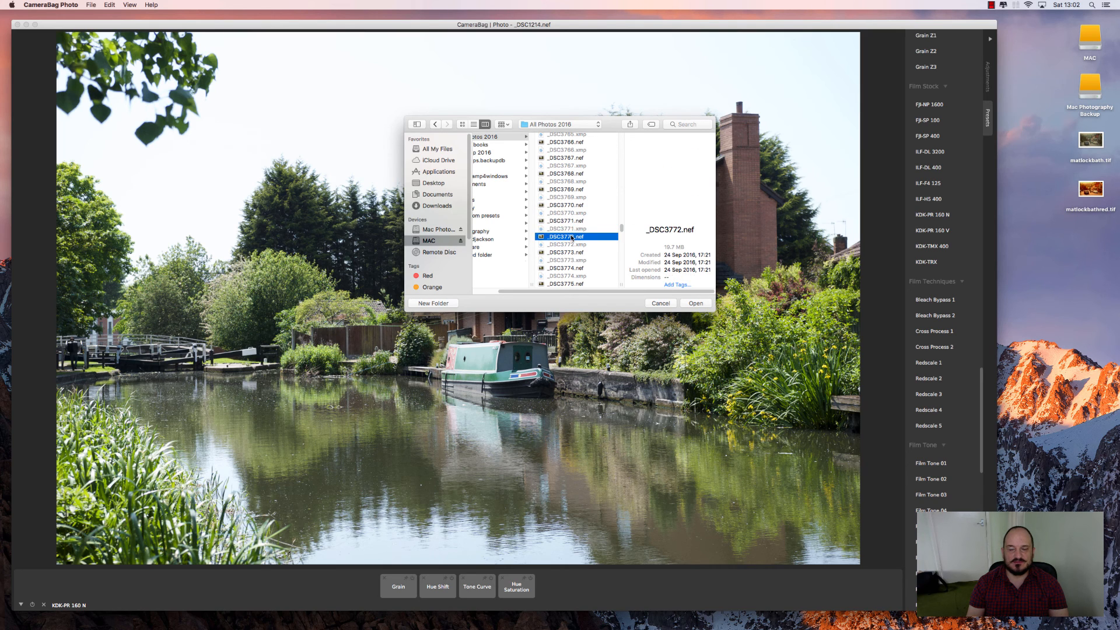
- Open the raw photo _DSC3775.nef from the All Photos 2016 folder
scroll(567, 230, "down", 2)
left_click(560, 215)
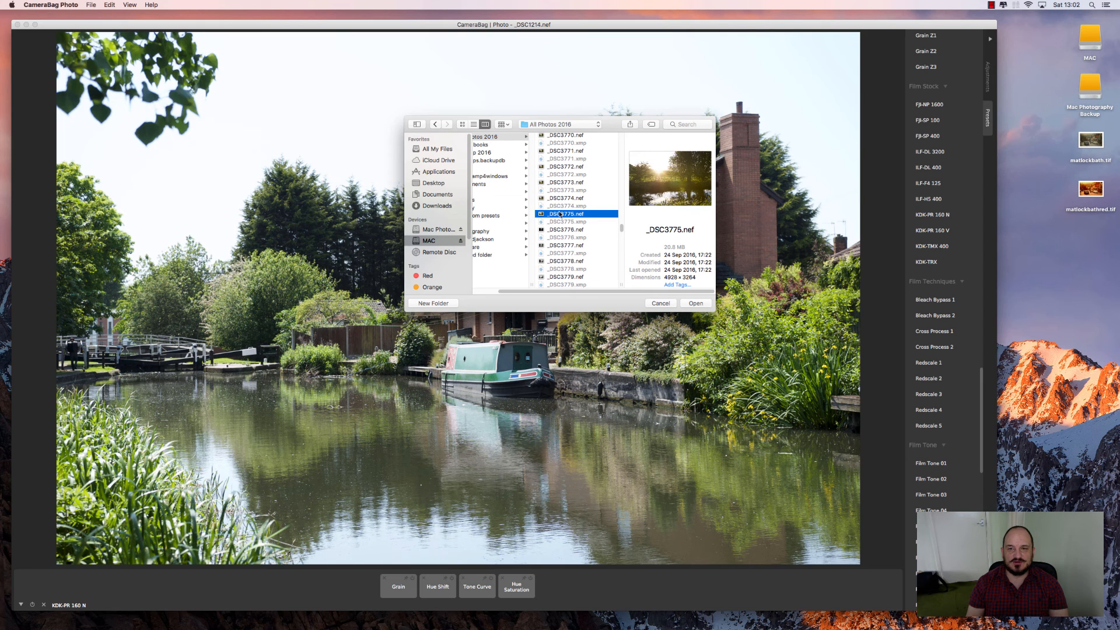
left_click(697, 302)
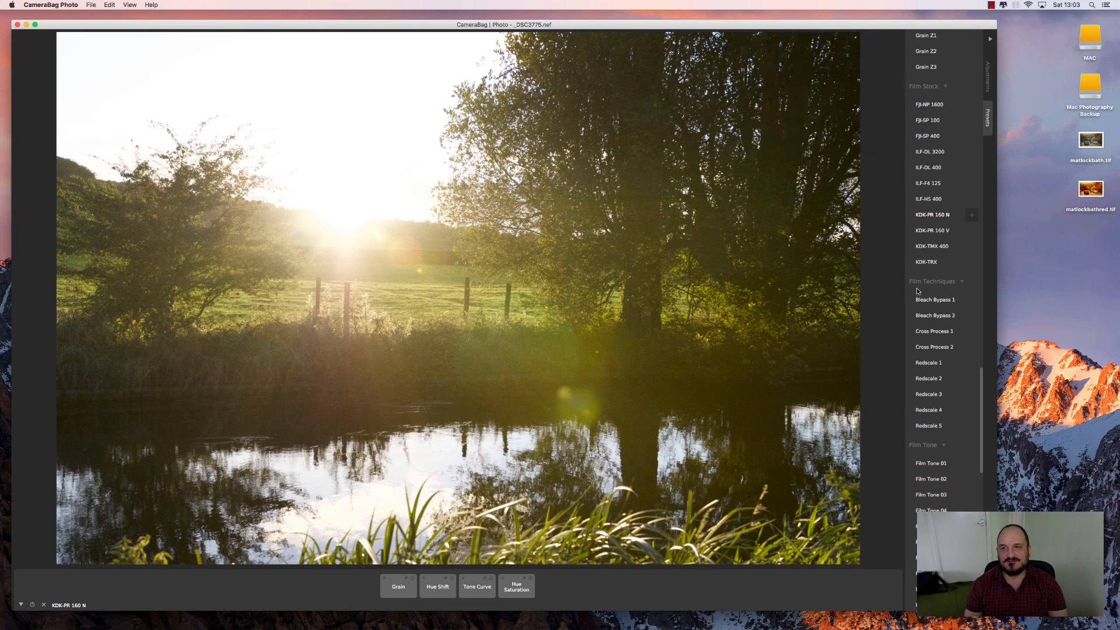
- Return to the start of the preset list and open the Quicklook overview of all presets on this photo
scroll(927, 122, "up", 10)
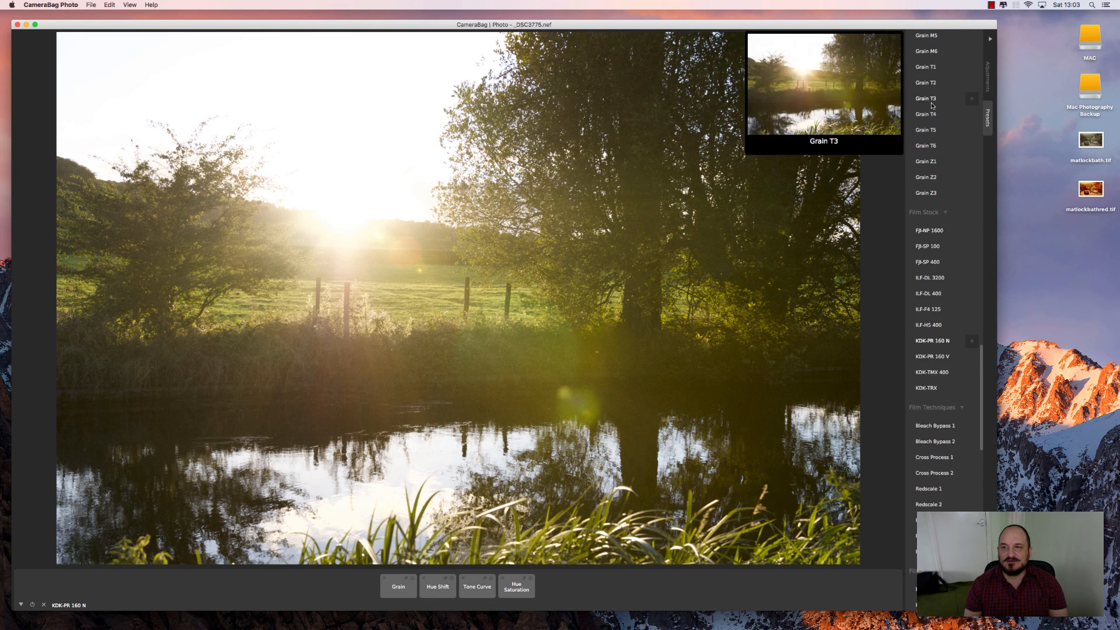
scroll(932, 115, "up", 10)
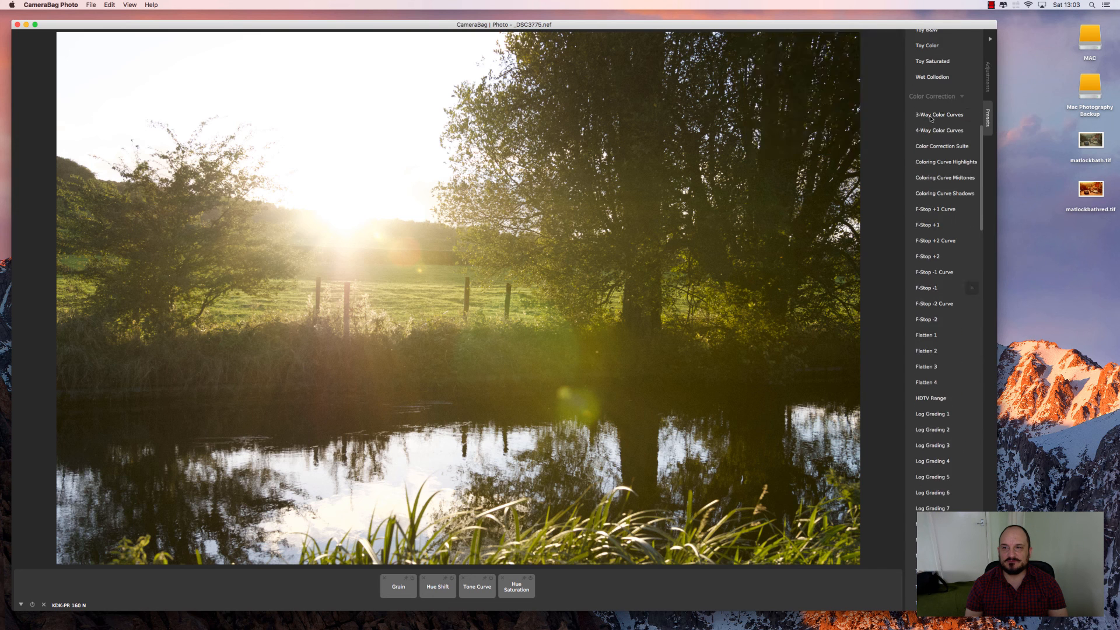
scroll(929, 114, "up", 5)
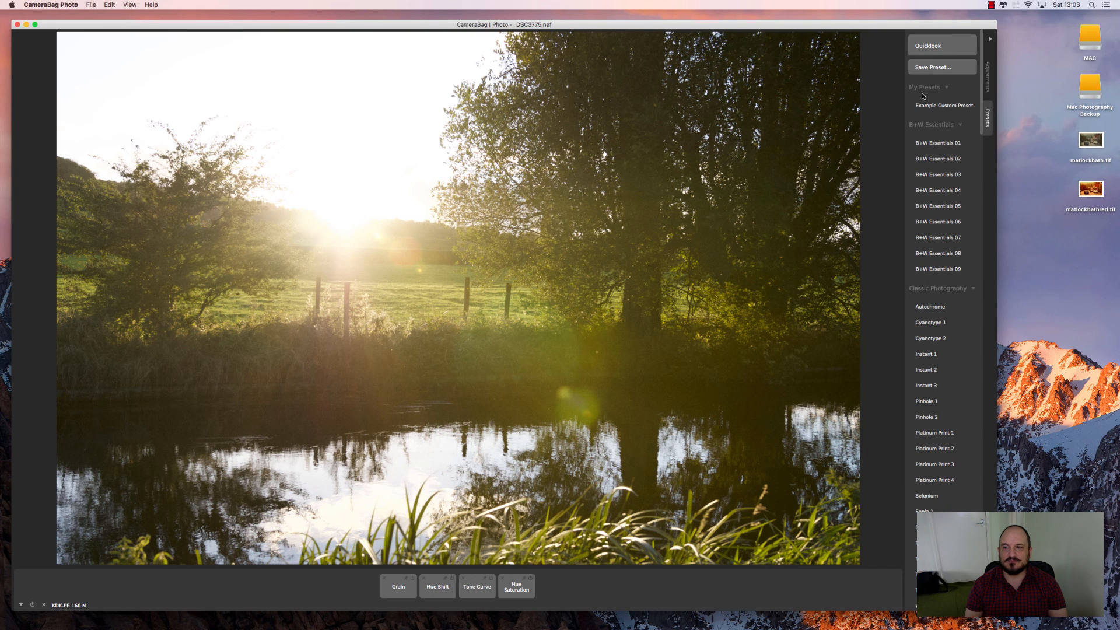
left_click(927, 52)
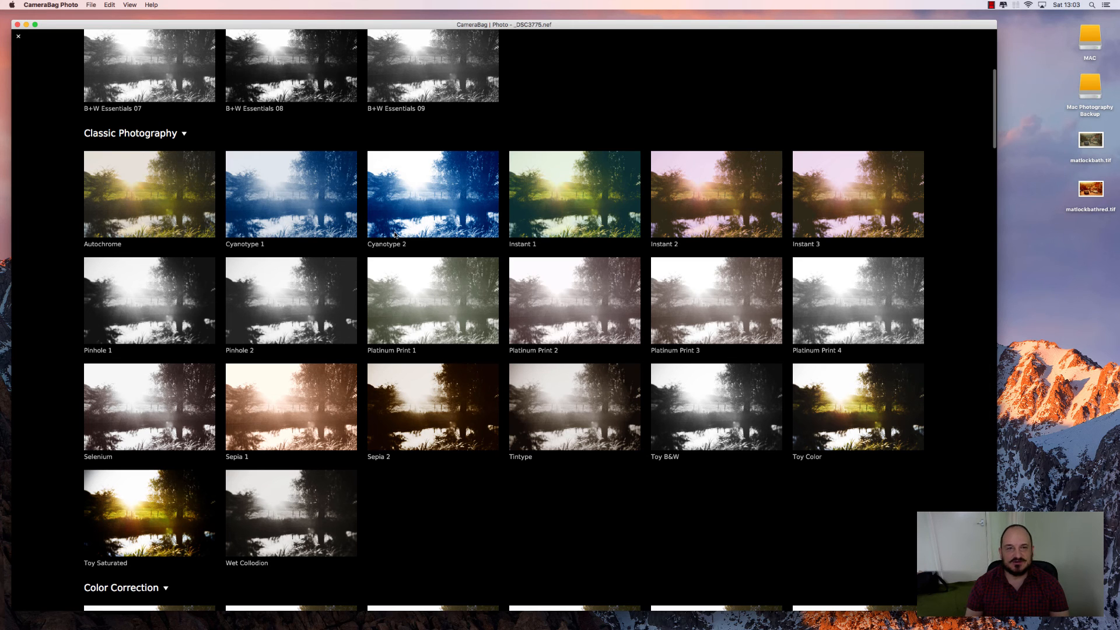
- Examine the preset thumbnails for every category, from My Presets and B+W Essentials through Film Stock to Pop Art and Vintage
scroll(388, 231, "up", 10)
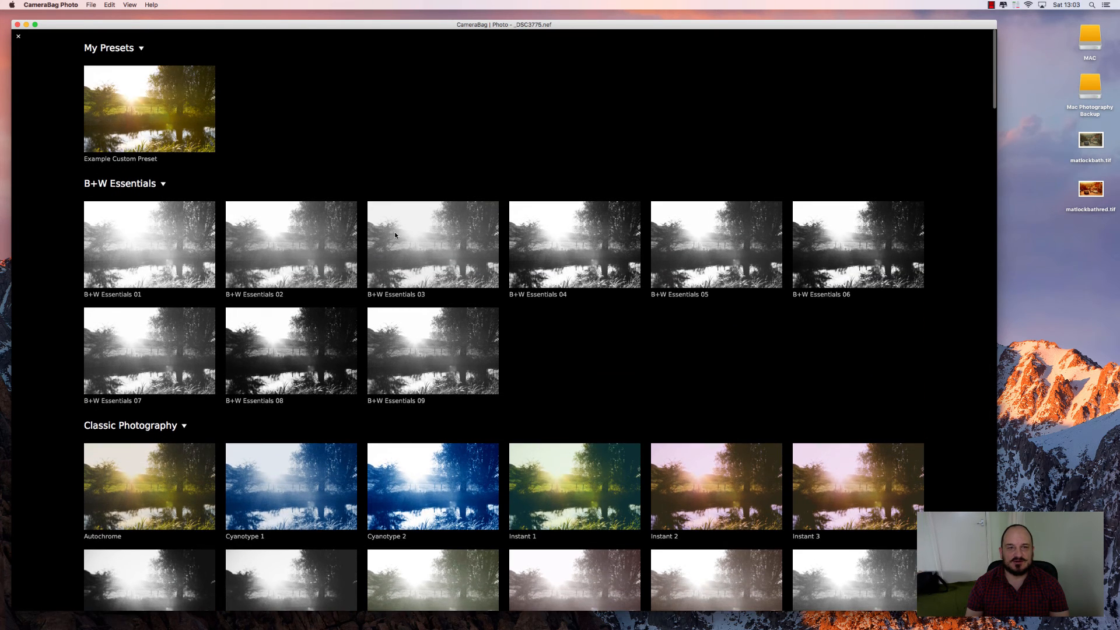
scroll(395, 233, "down", 15)
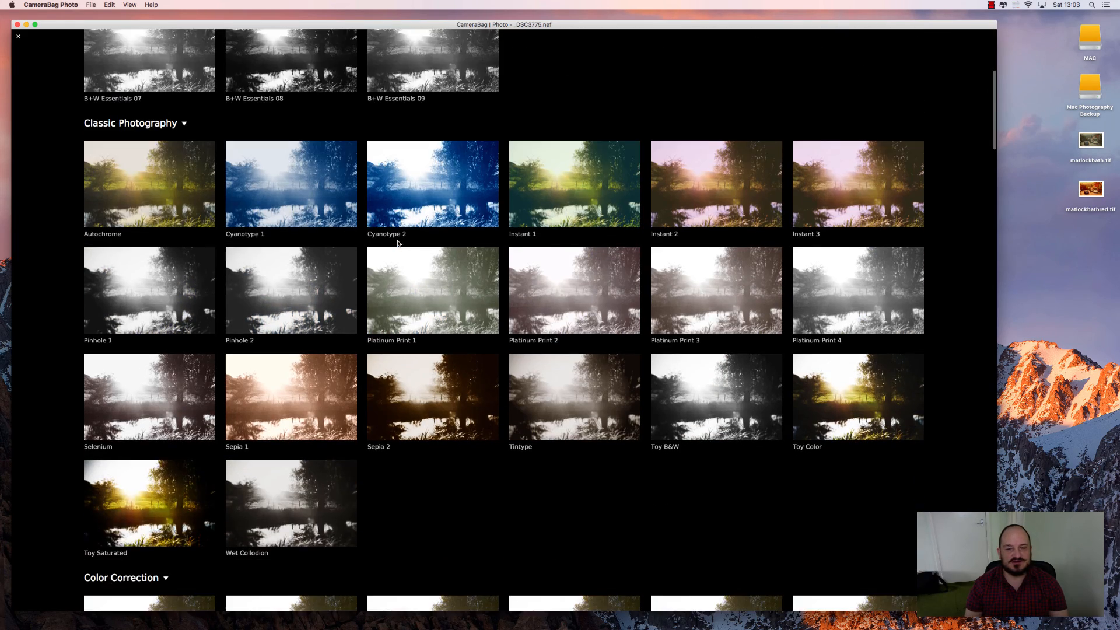
scroll(397, 244, "down", 13)
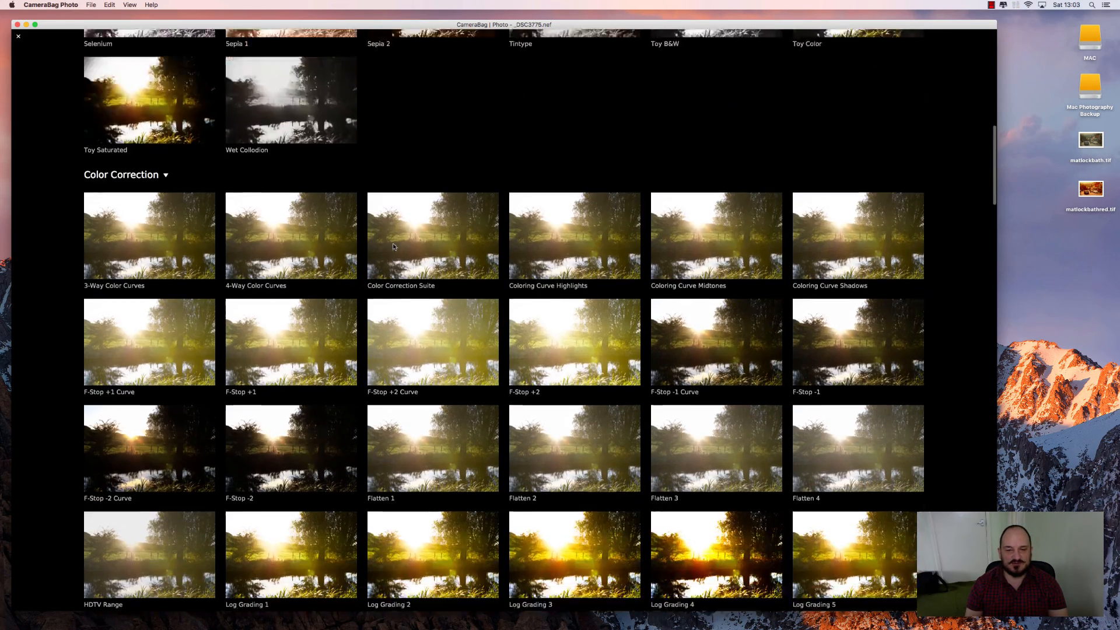
scroll(393, 246, "down", 9)
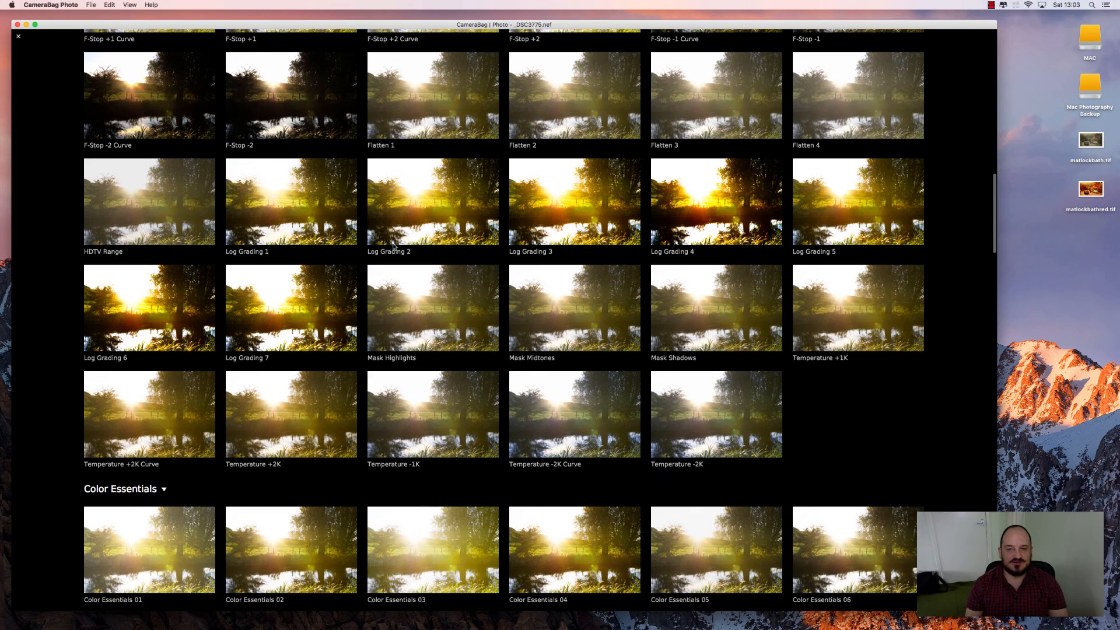
scroll(393, 246, "down", 10)
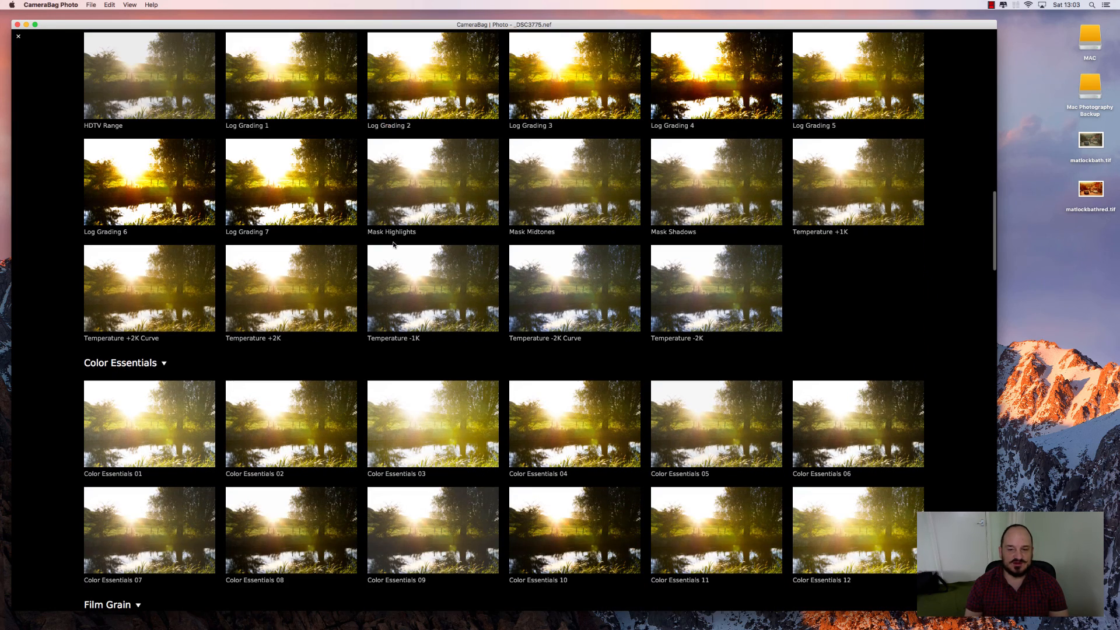
scroll(393, 245, "down", 19)
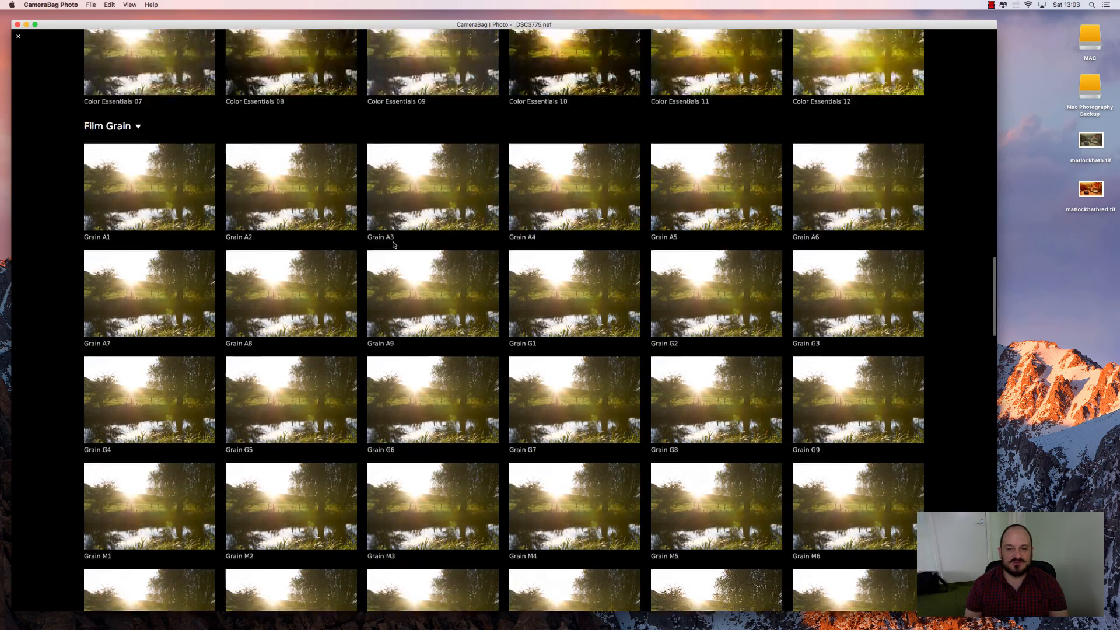
scroll(393, 245, "down", 20)
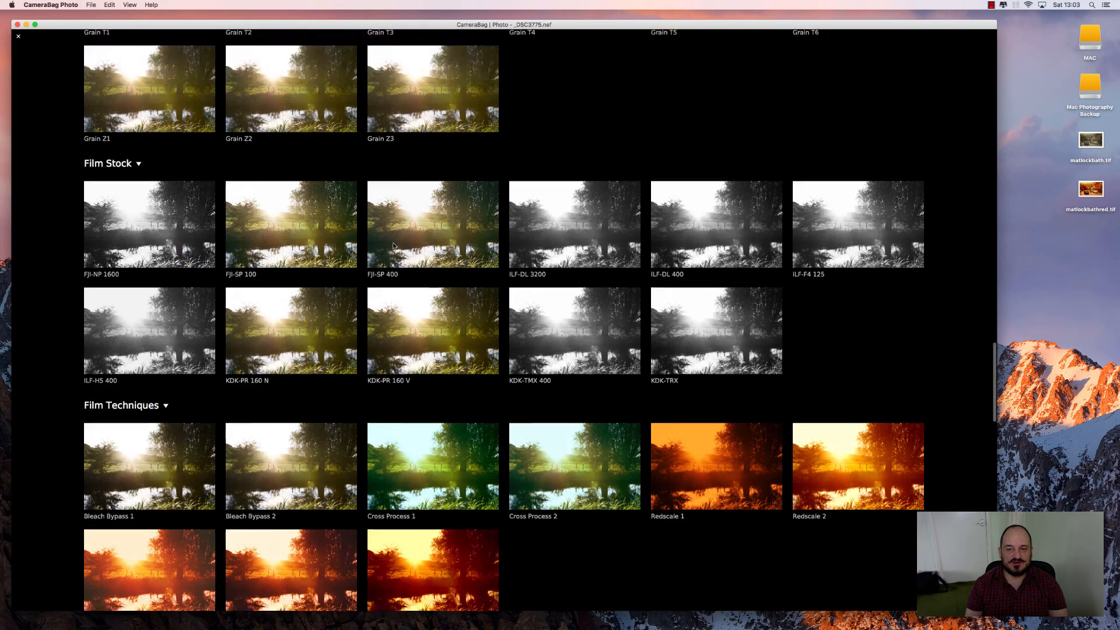
scroll(393, 246, "down", 5)
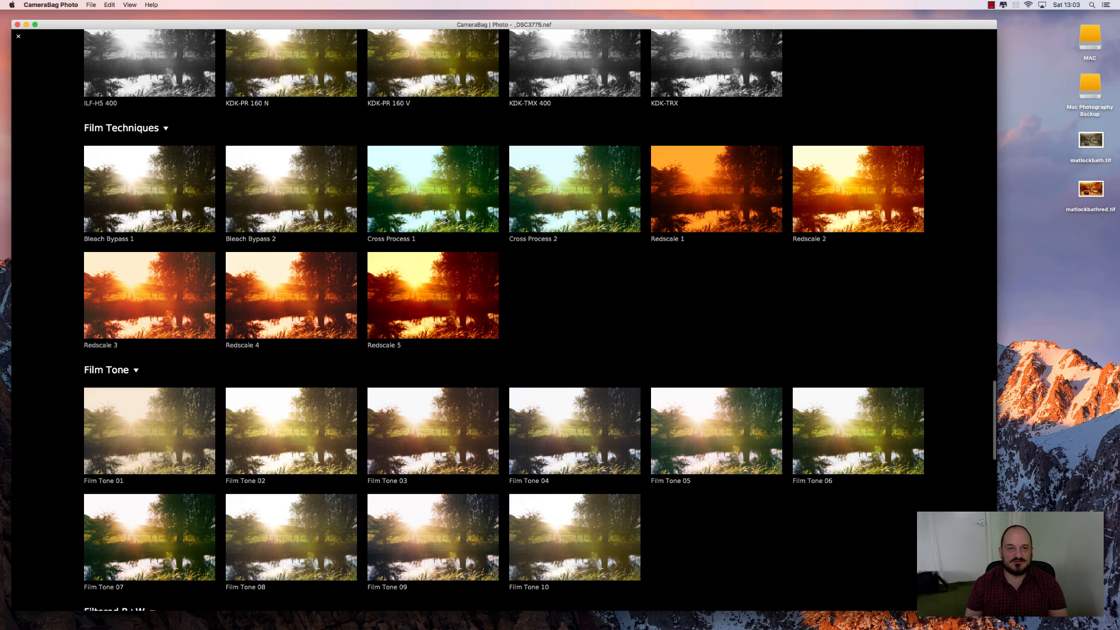
scroll(447, 219, "down", 4)
scroll(490, 232, "down", 8)
scroll(490, 231, "down", 15)
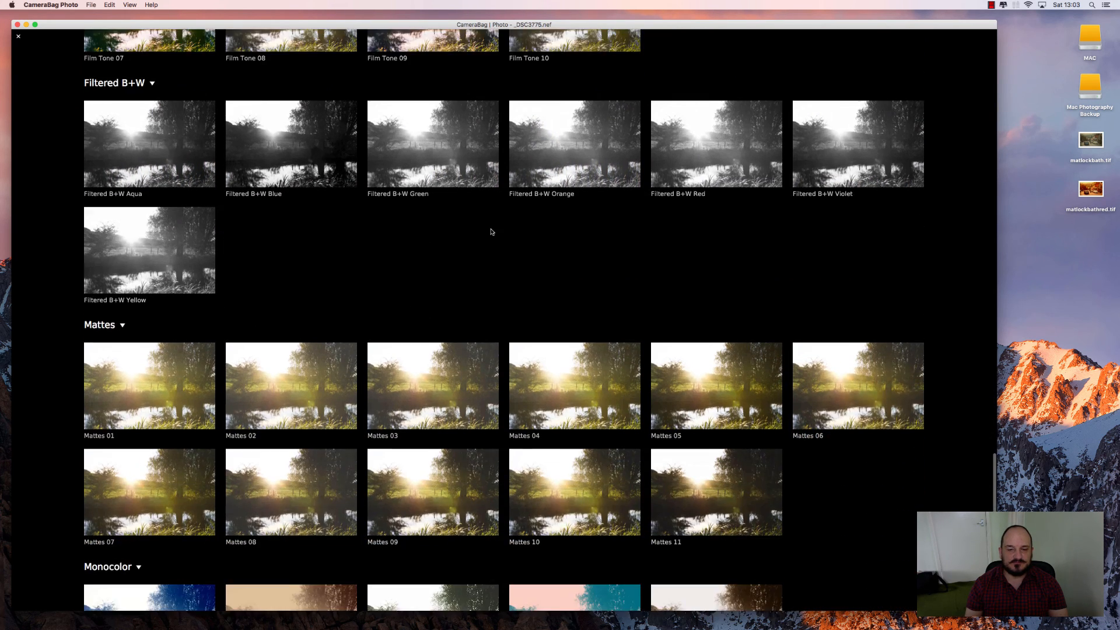
scroll(491, 232, "down", 6)
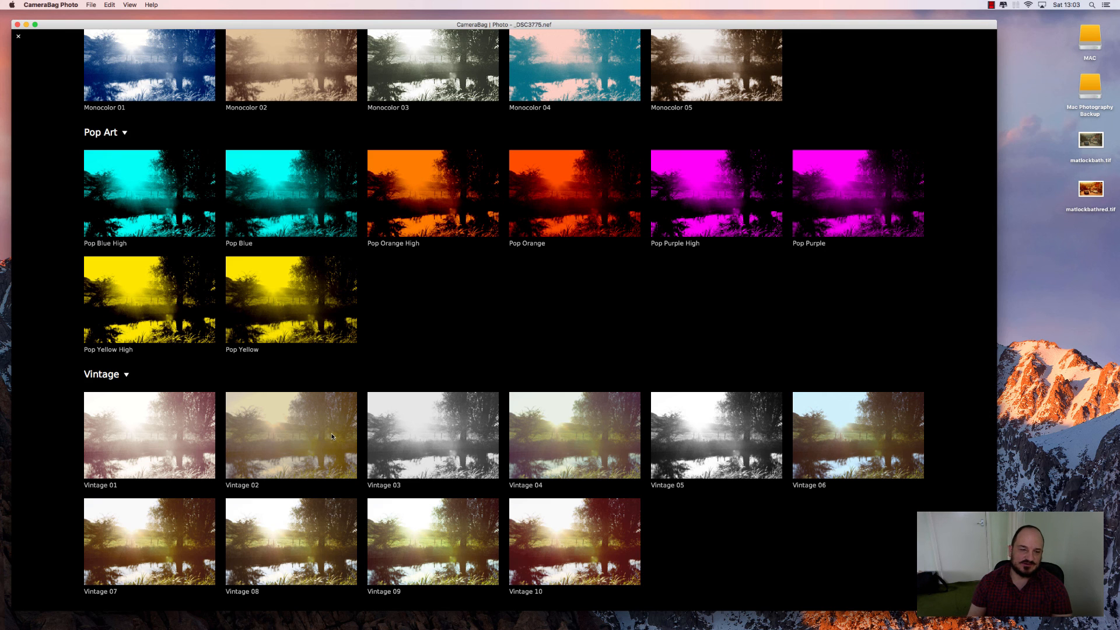
- Apply the Redscale 3 preset from the Film Techniques category and show the whole photo
scroll(330, 432, "up", 10)
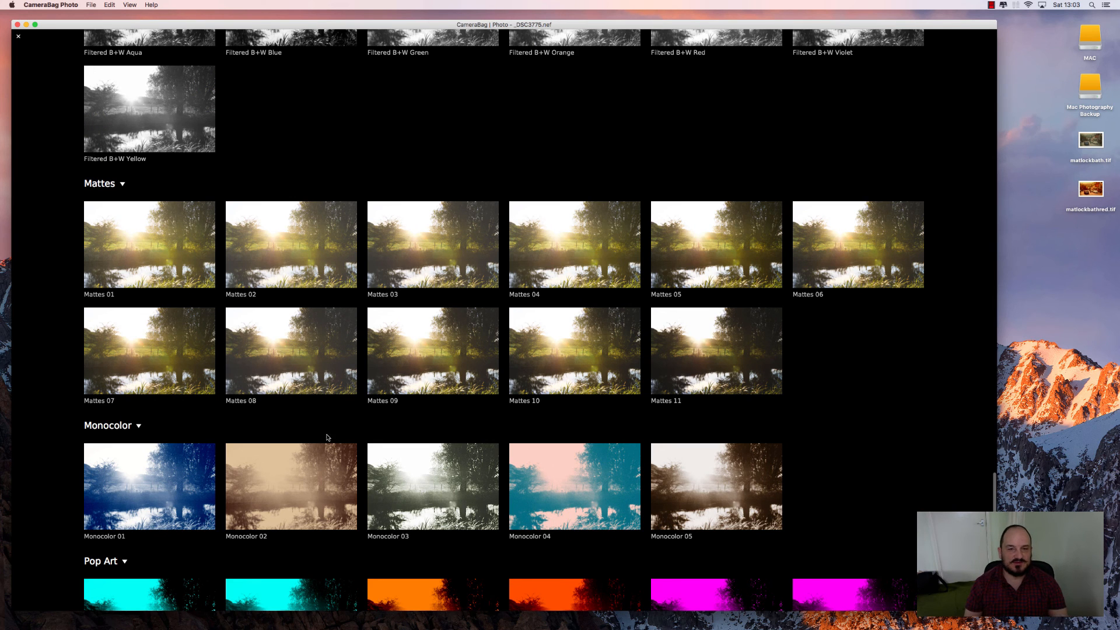
scroll(330, 438, "up", 6)
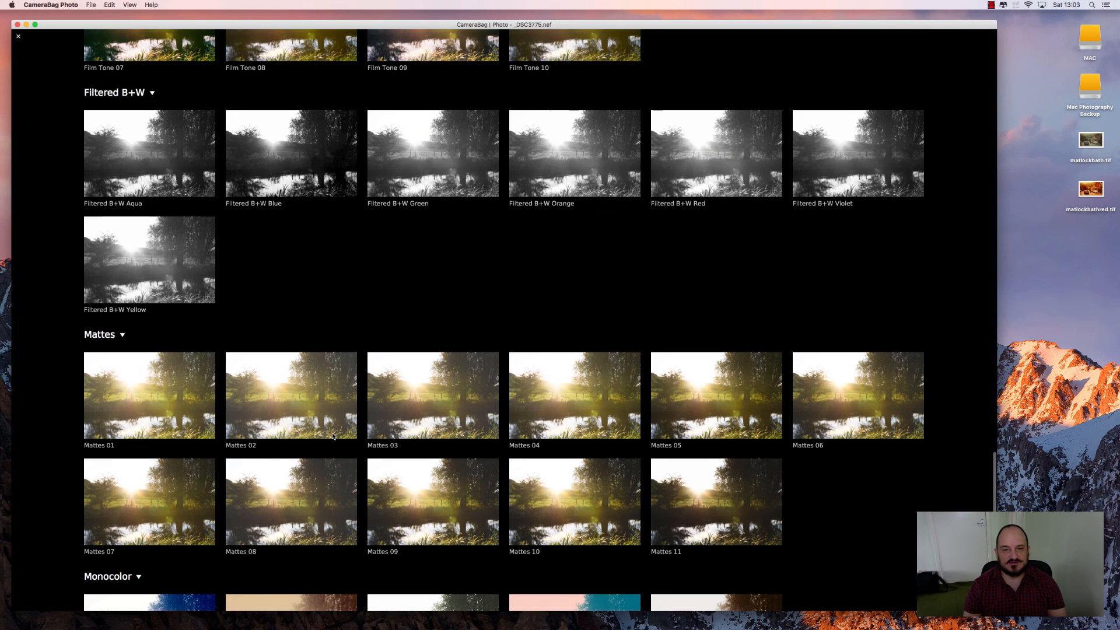
scroll(332, 435, "up", 9)
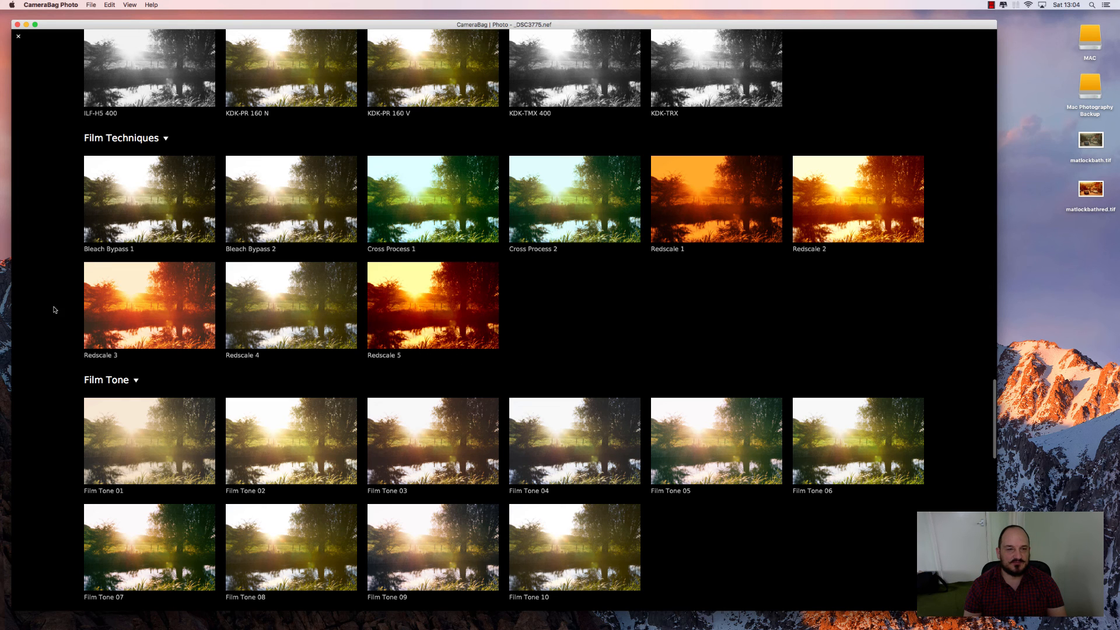
left_click(130, 310)
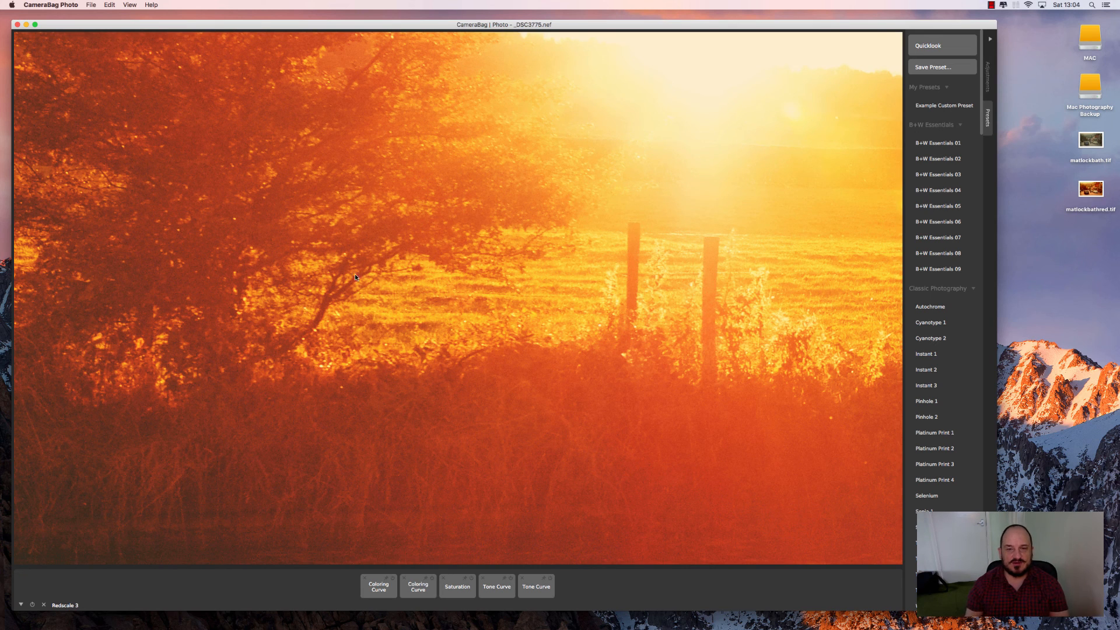
left_click(427, 275)
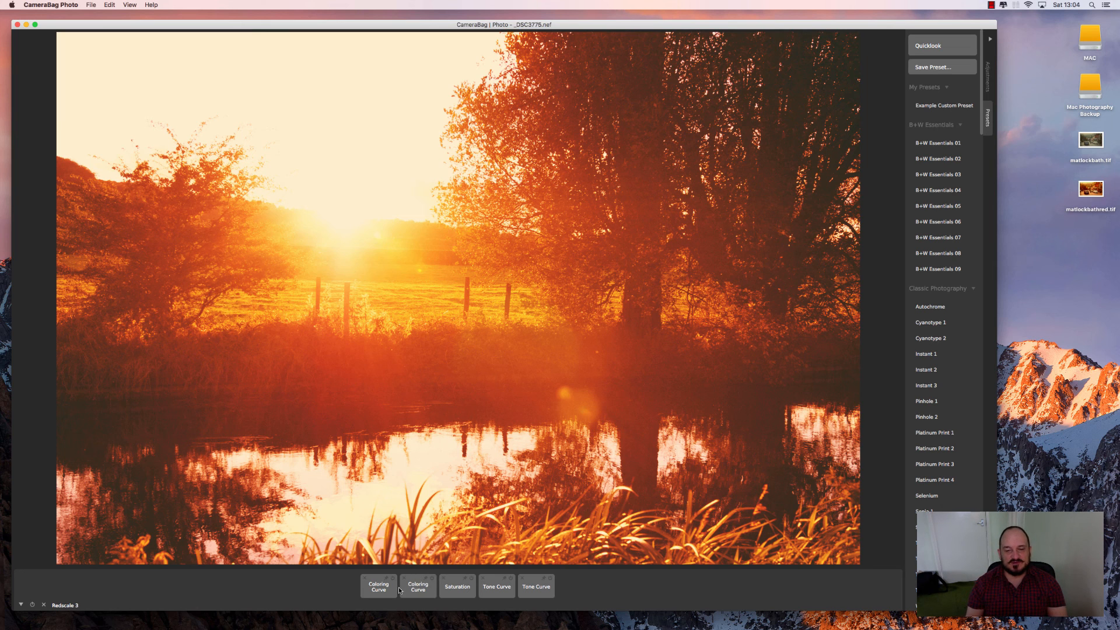
- Raise the upper midtones of the first Coloring Curve and lift the shadow end of the second, green Coloring Curve slightly
left_click(373, 586)
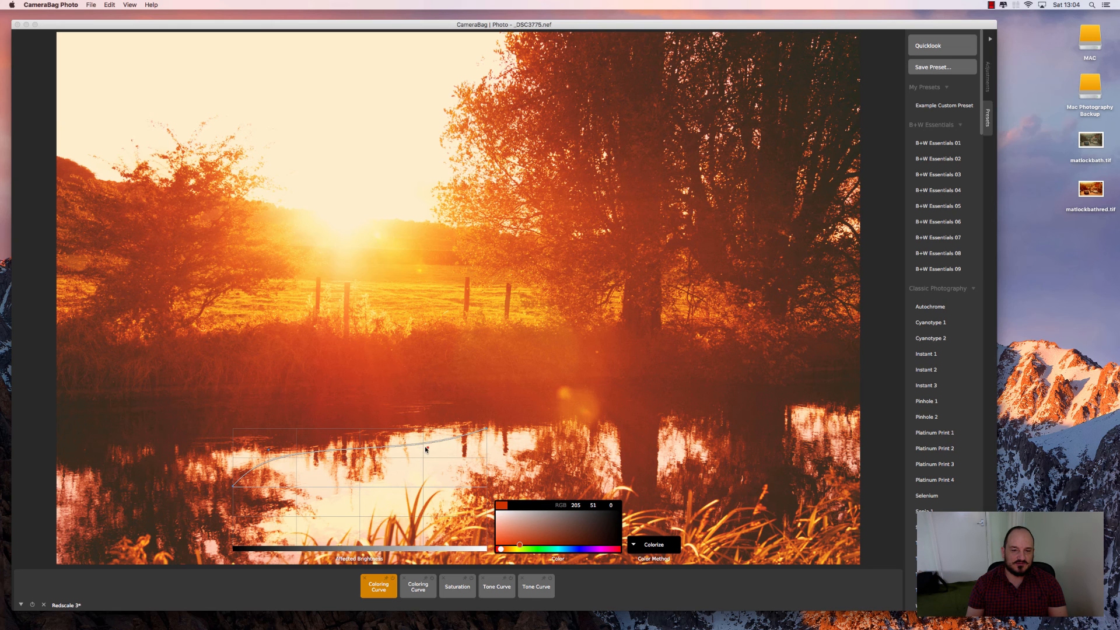
mouse_move(428, 447)
left_mouse_down()
mouse_move(429, 468)
mouse_move(419, 439)
left_mouse_up()
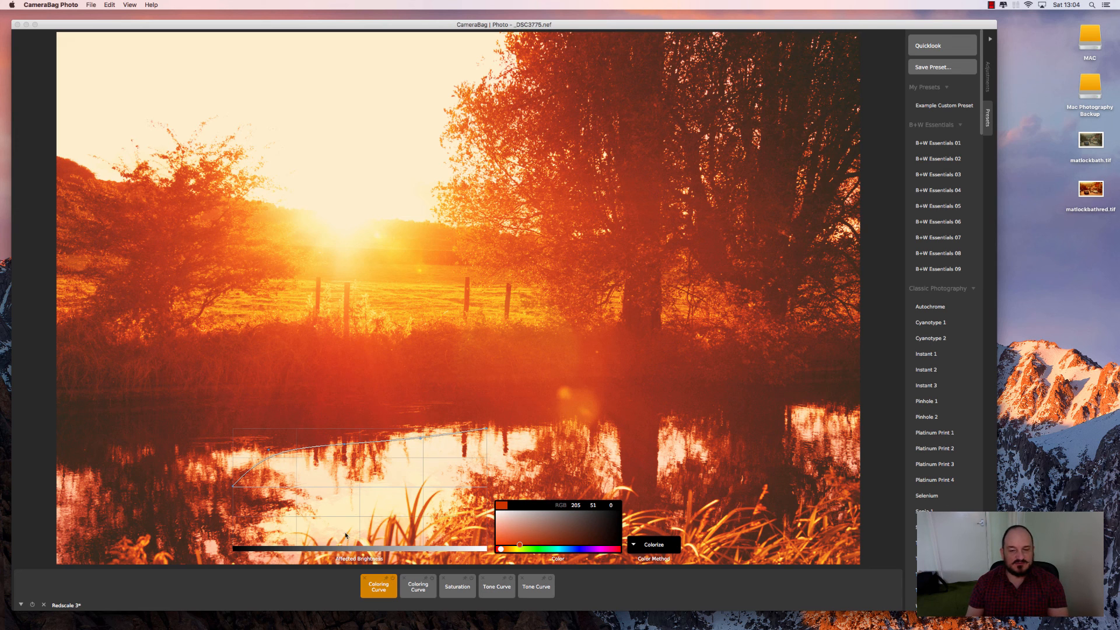
left_click(412, 590)
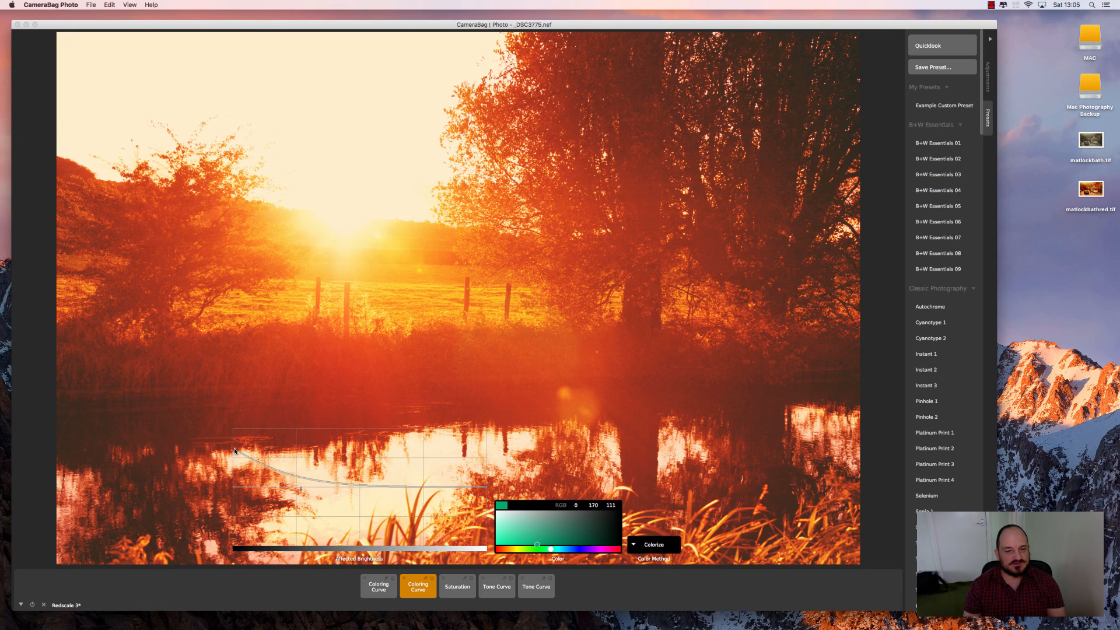
mouse_move(233, 446)
left_mouse_down()
mouse_move(234, 502)
mouse_move(232, 443)
left_mouse_up()
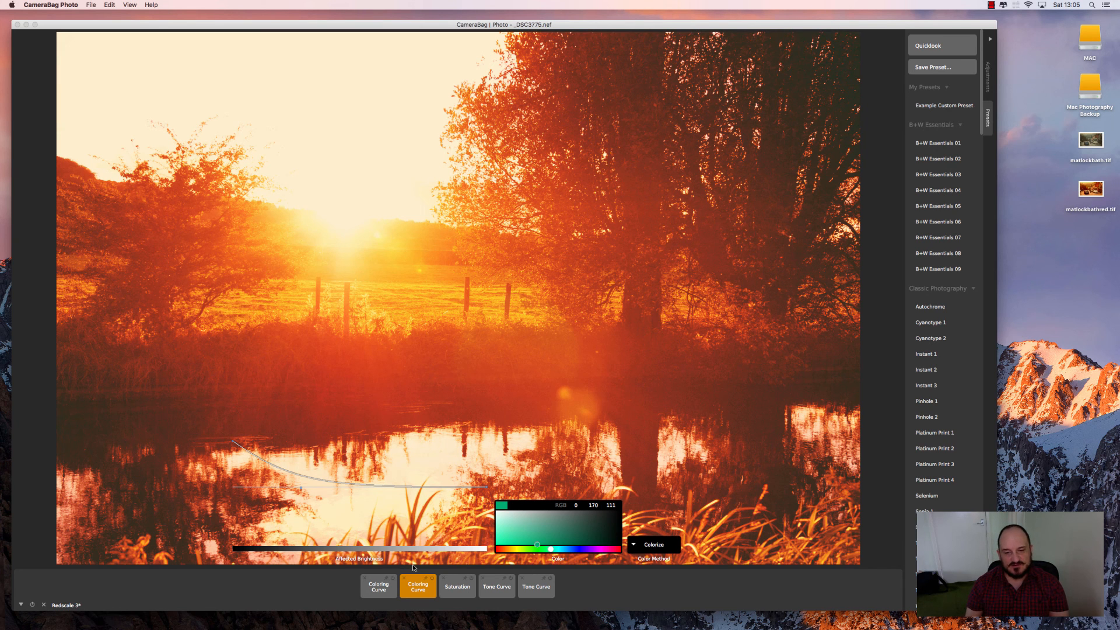
- Set the Saturation amount to 48.58
left_click(455, 587)
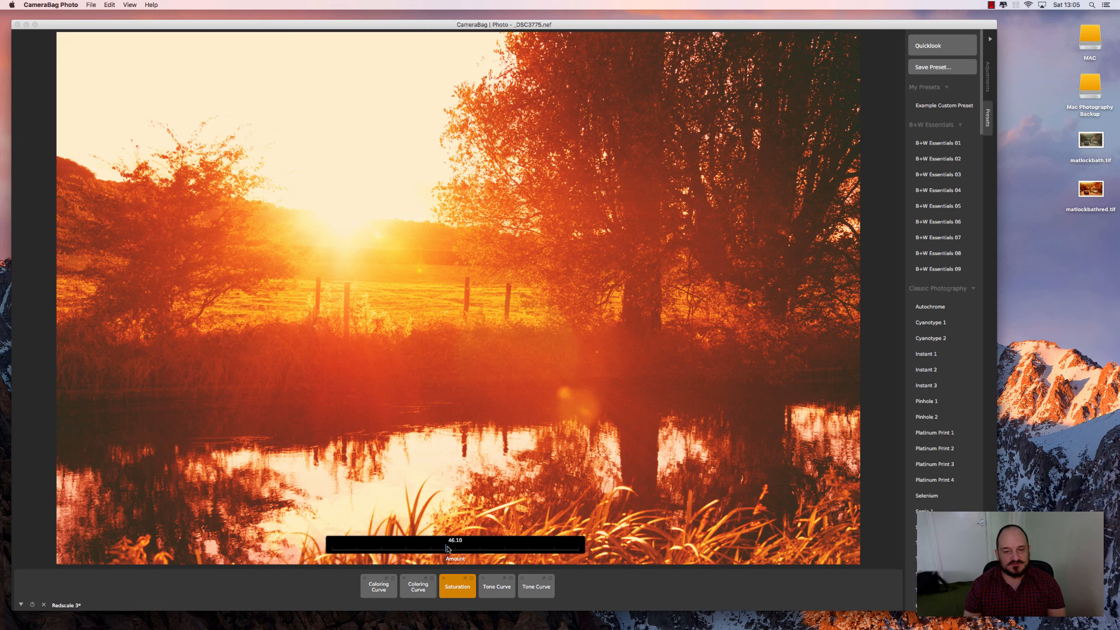
mouse_move(447, 549)
left_mouse_down()
mouse_move(531, 547)
mouse_move(371, 553)
mouse_move(434, 555)
left_mouse_up()
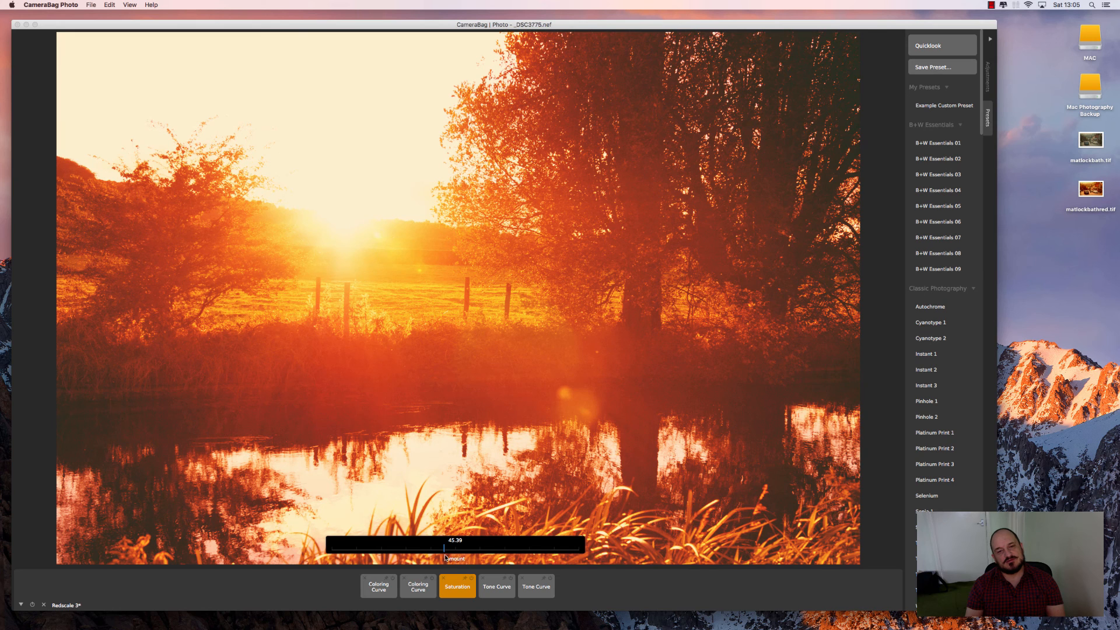
left_click_drag(445, 557, 452, 558)
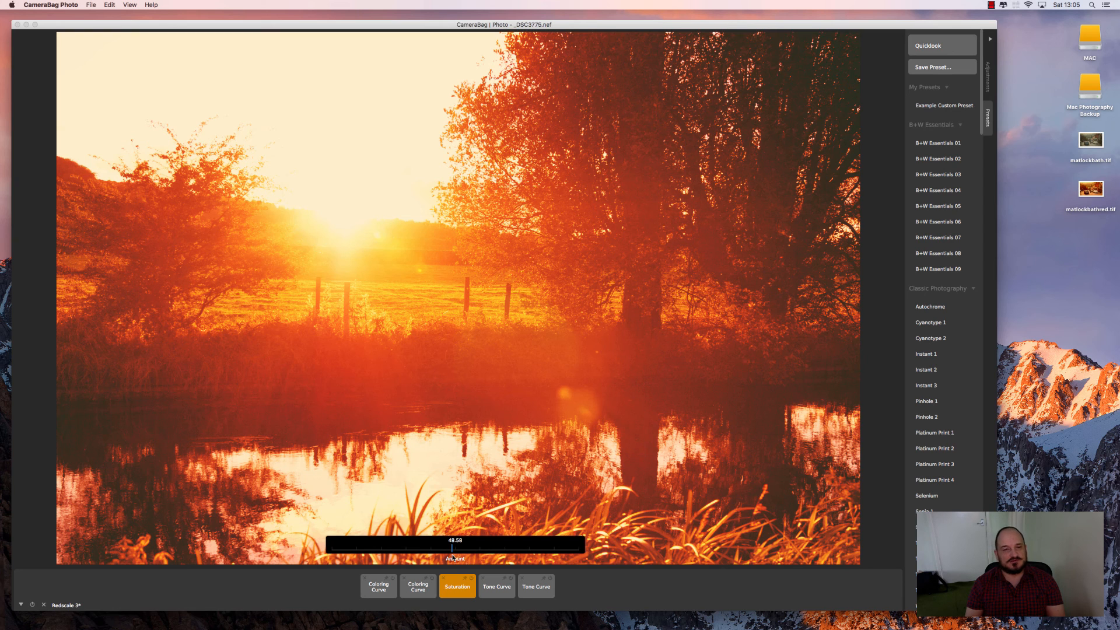
- Adjust the midtones of the first Tone Curve and lower the shadow end of the second Tone Curve to deepen the blacks
left_click(490, 587)
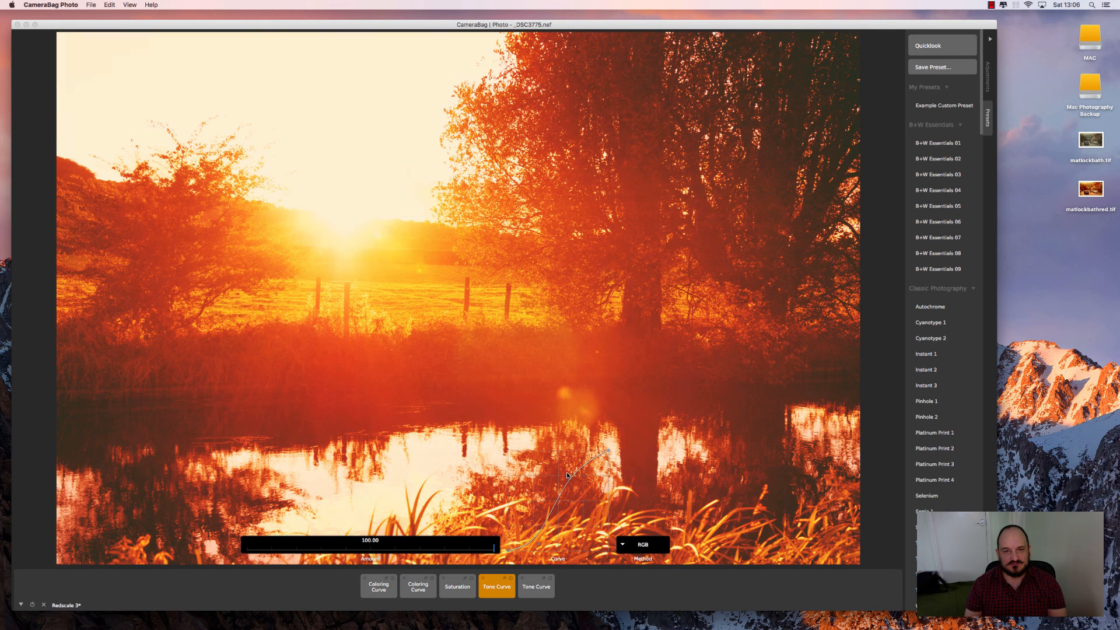
mouse_move(568, 477)
left_mouse_down()
mouse_move(553, 479)
mouse_move(562, 486)
left_mouse_up()
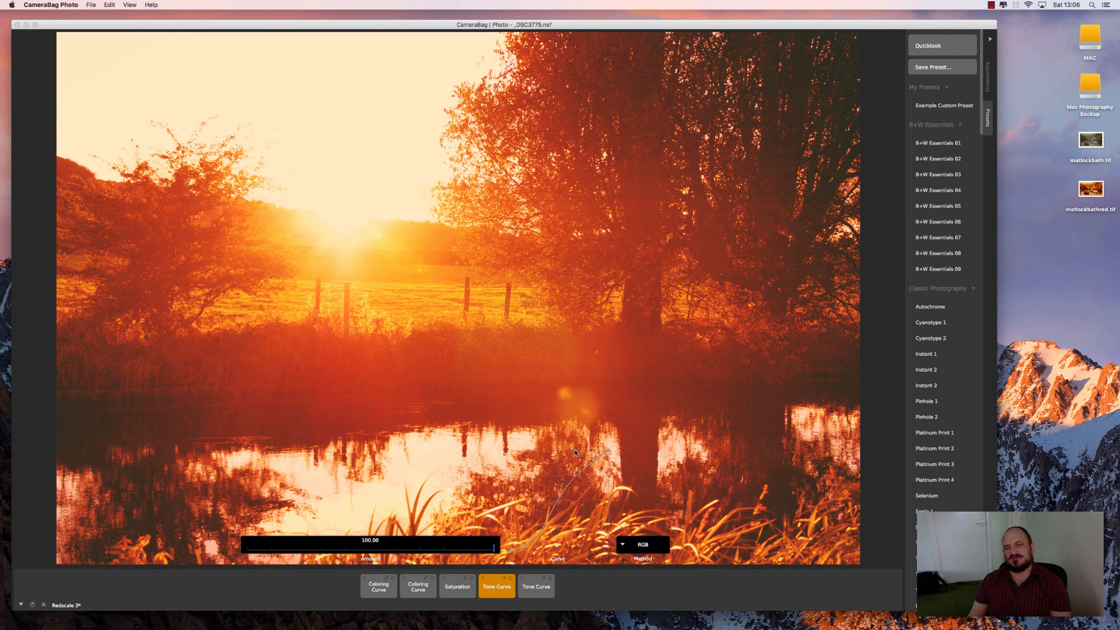
left_click(533, 586)
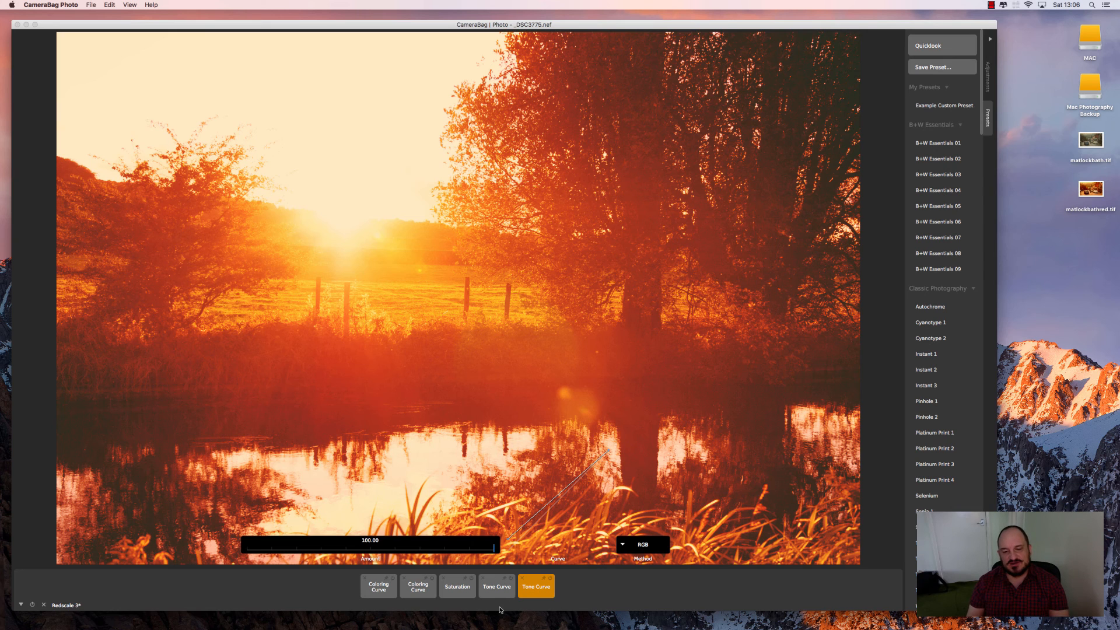
left_click(497, 593)
left_click(546, 590)
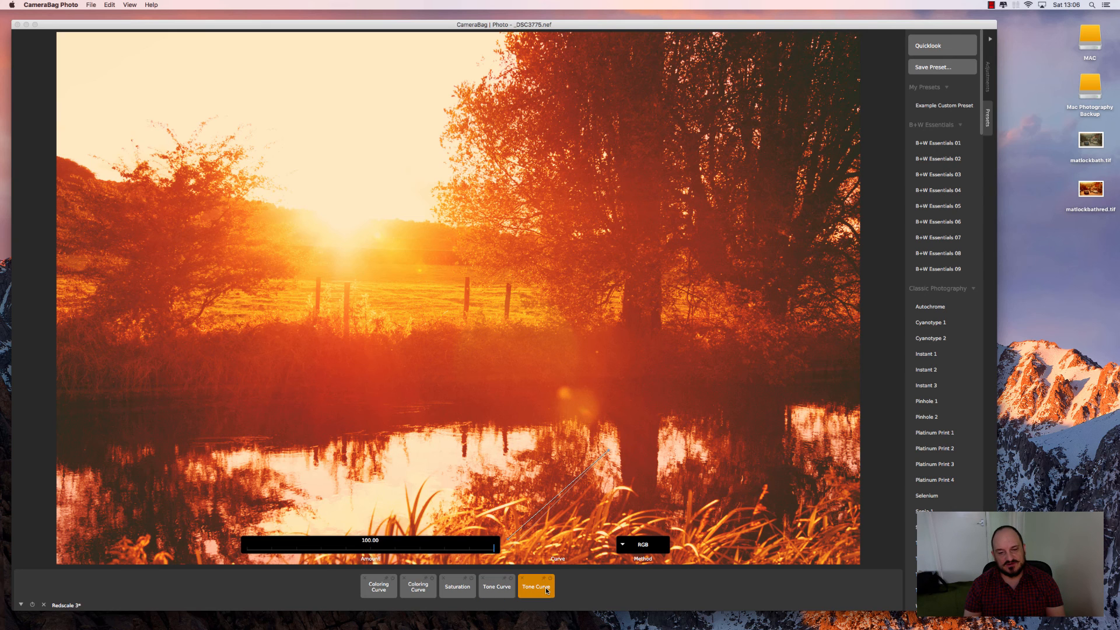
left_click(504, 589)
left_click(530, 589)
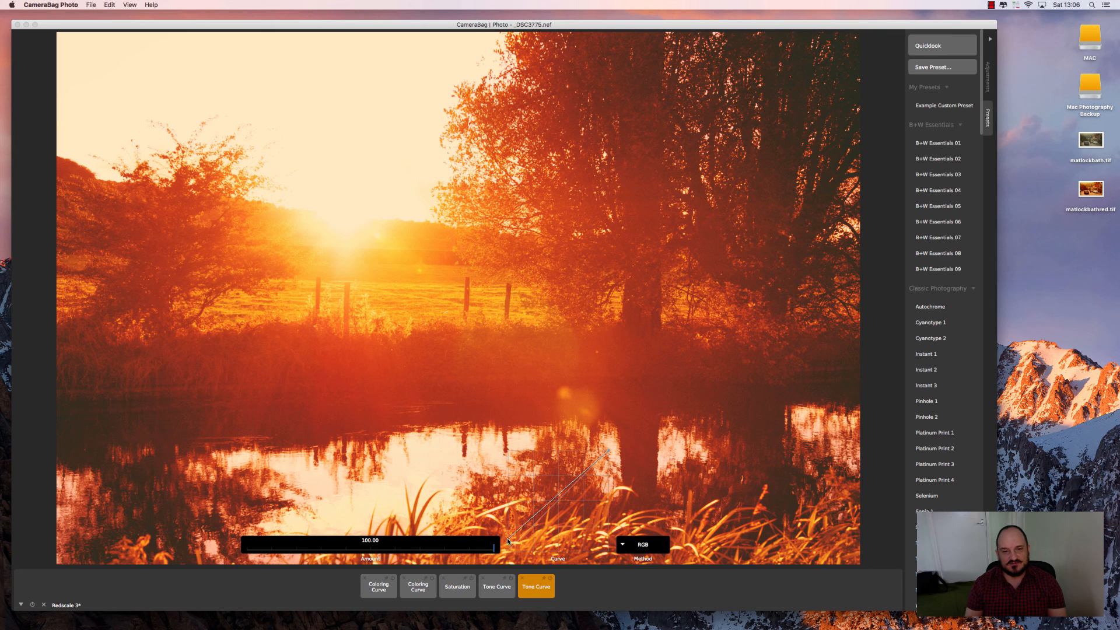
left_click_drag(508, 542, 509, 554)
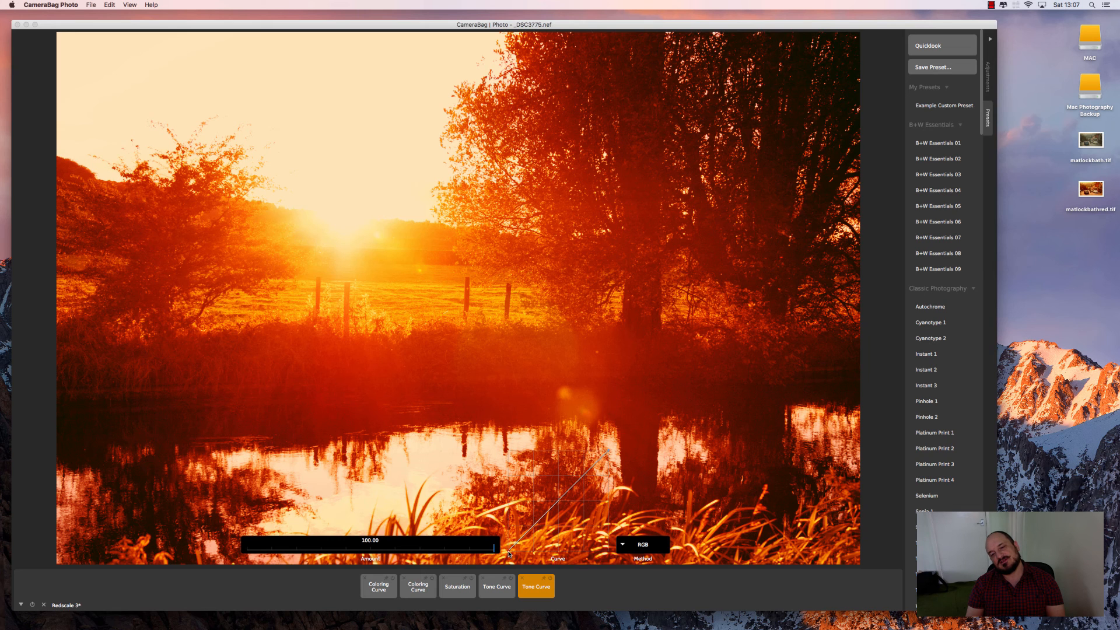
left_click_drag(508, 554, 509, 549)
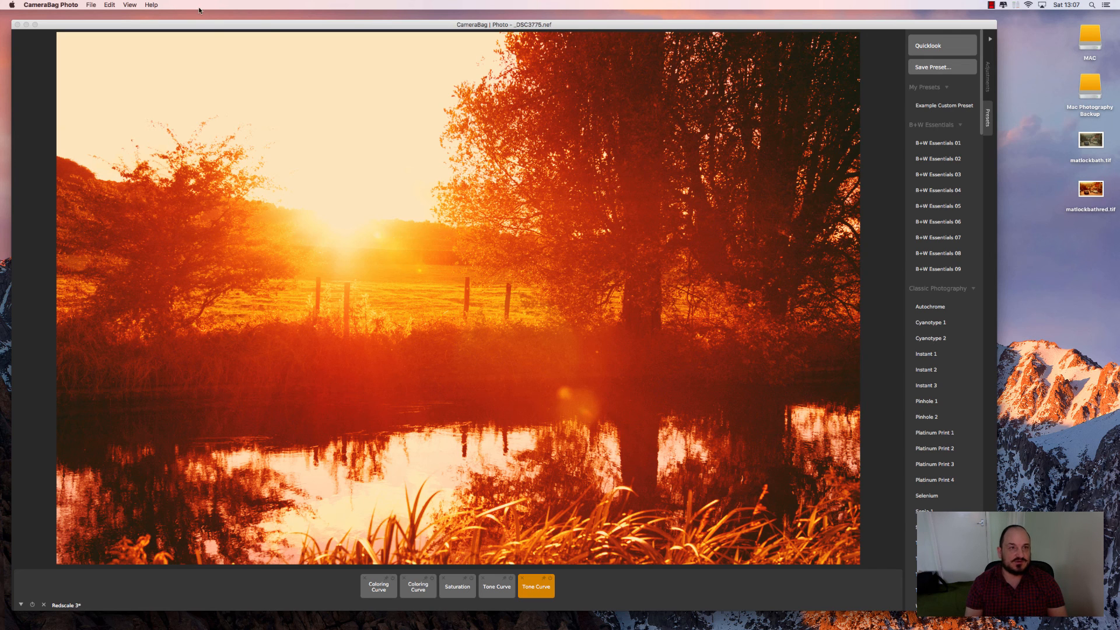
- Start saving the edited photo under a new name as a Jpeg image with quality 100
left_click(91, 5)
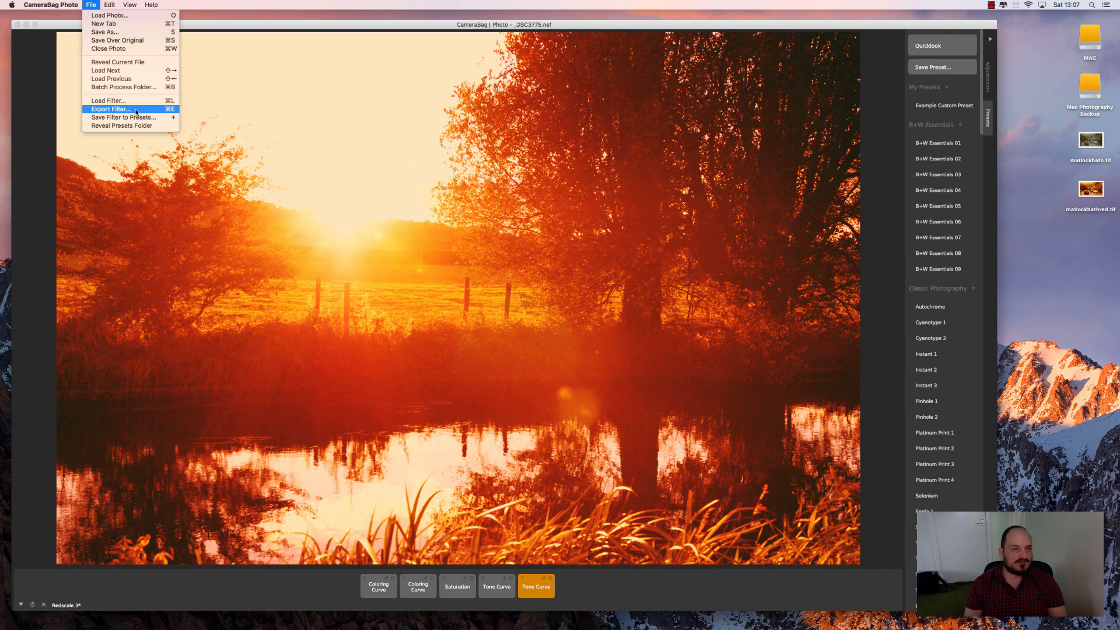
left_click(130, 33)
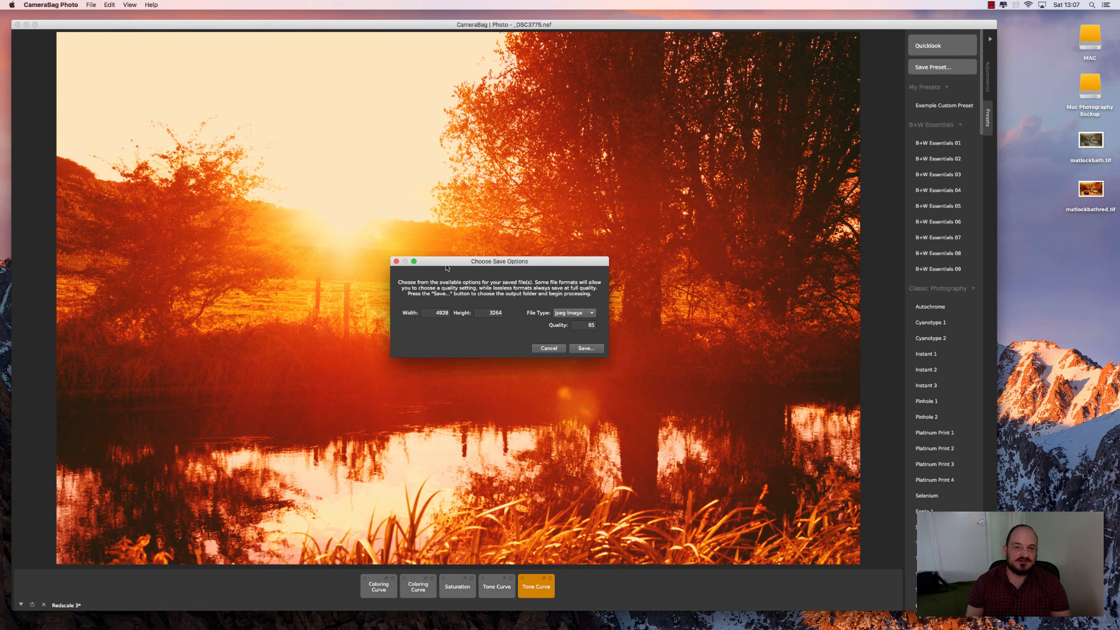
left_click(591, 315)
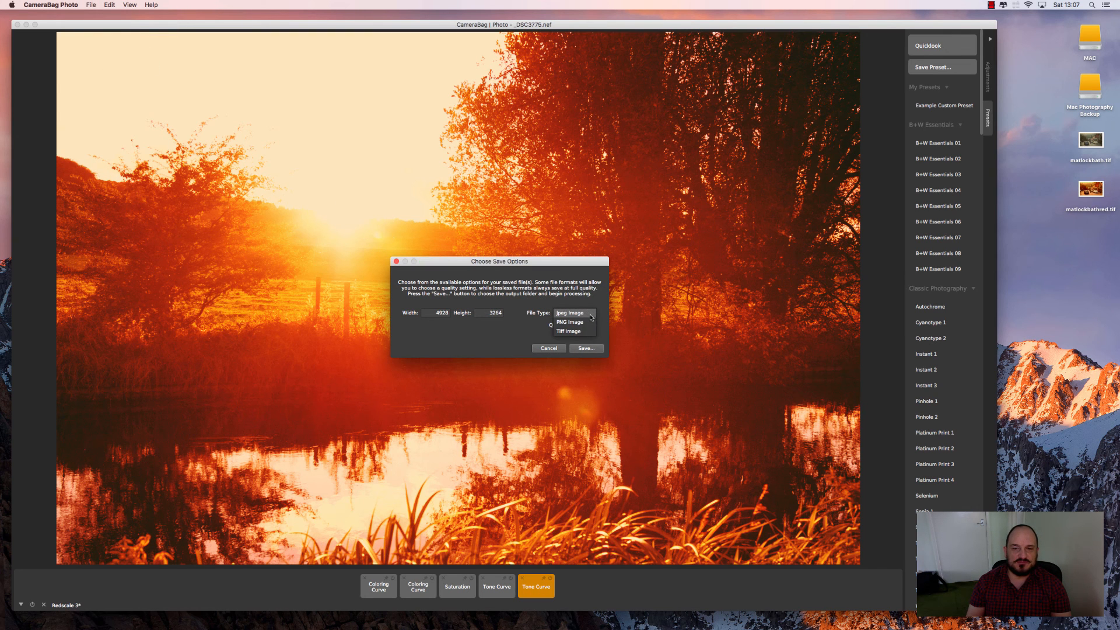
left_click(590, 316)
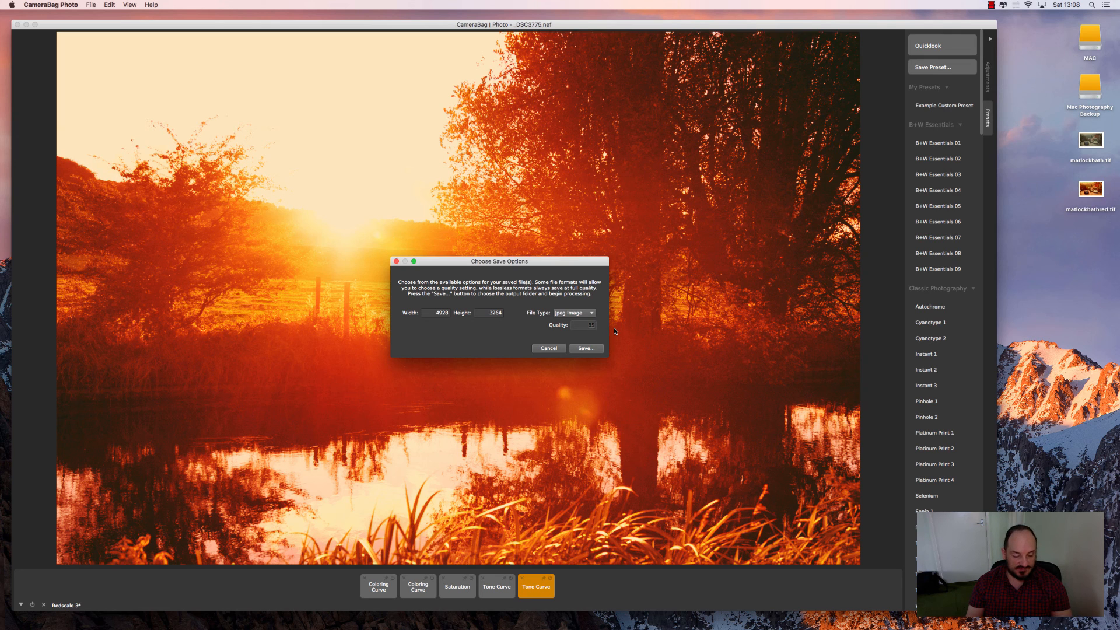
type("100")
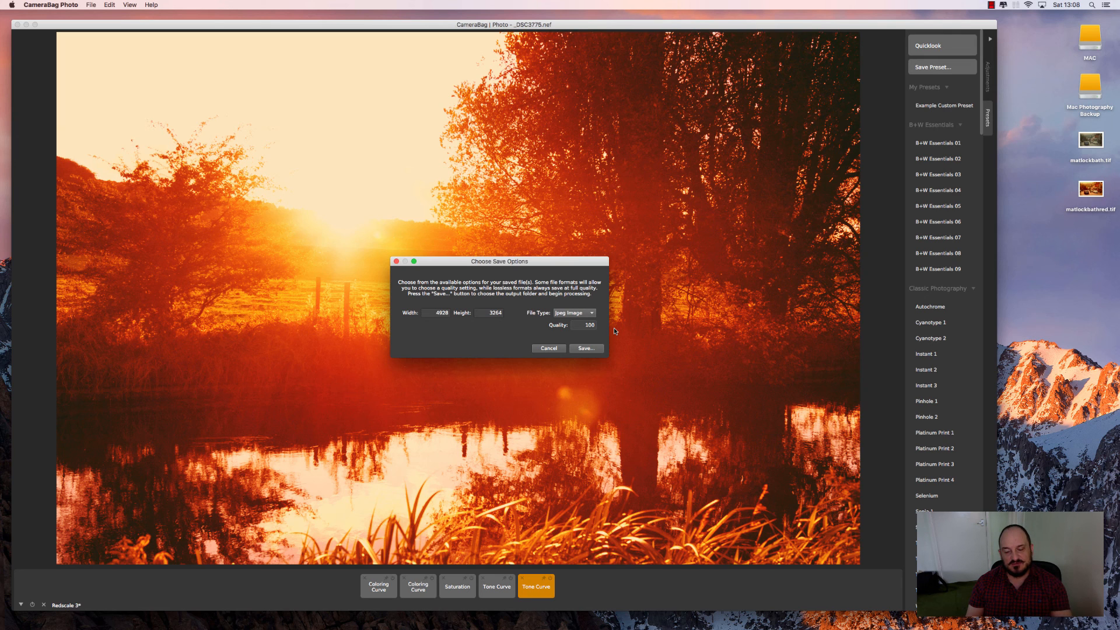
left_click(580, 350)
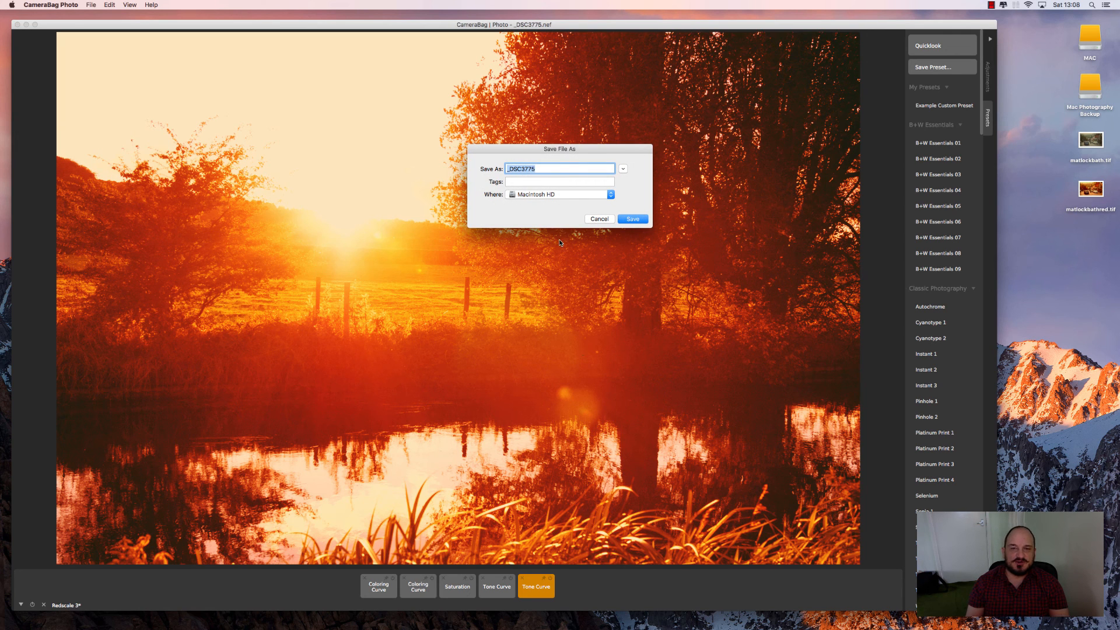
- Name the file RedScale2 and save it to the Desktop
mouse_move(680, 628)
key("BackSpace")
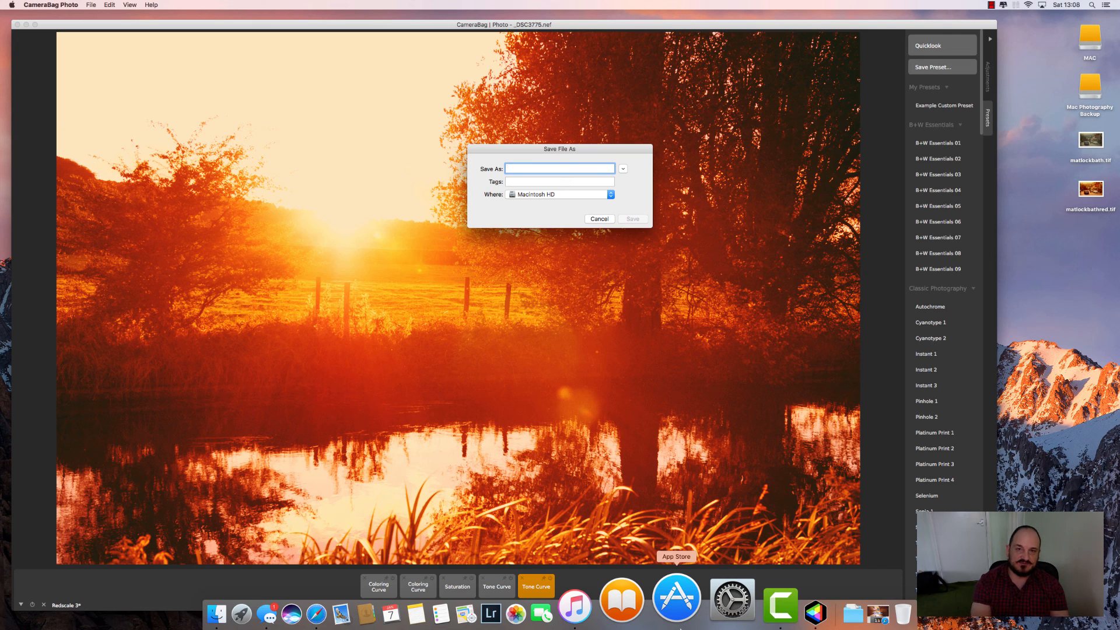
type("Re")
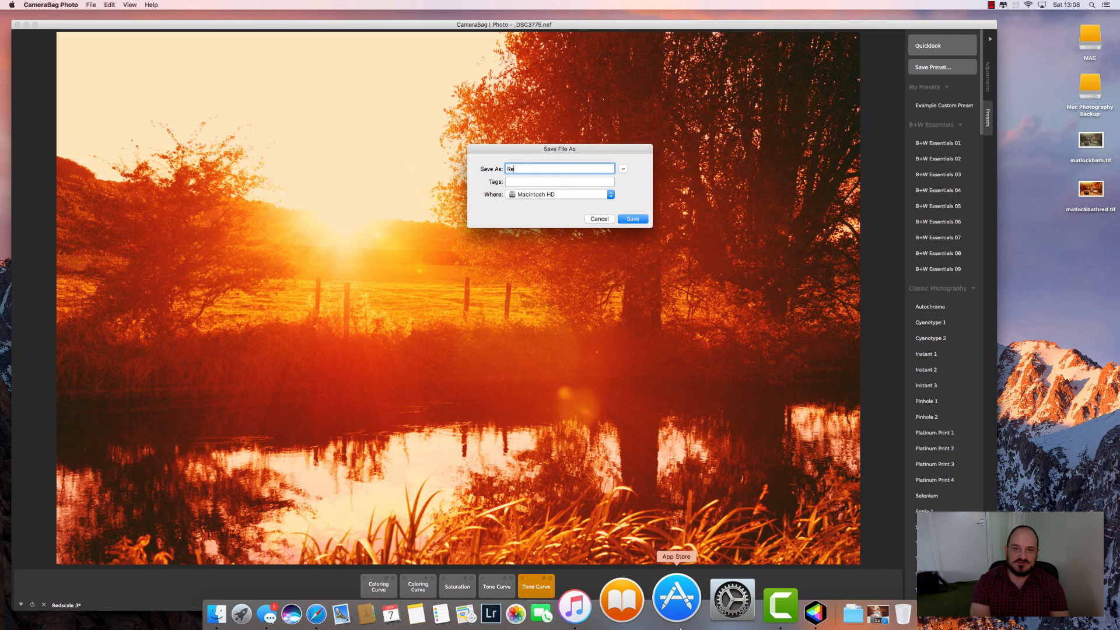
type("dScale")
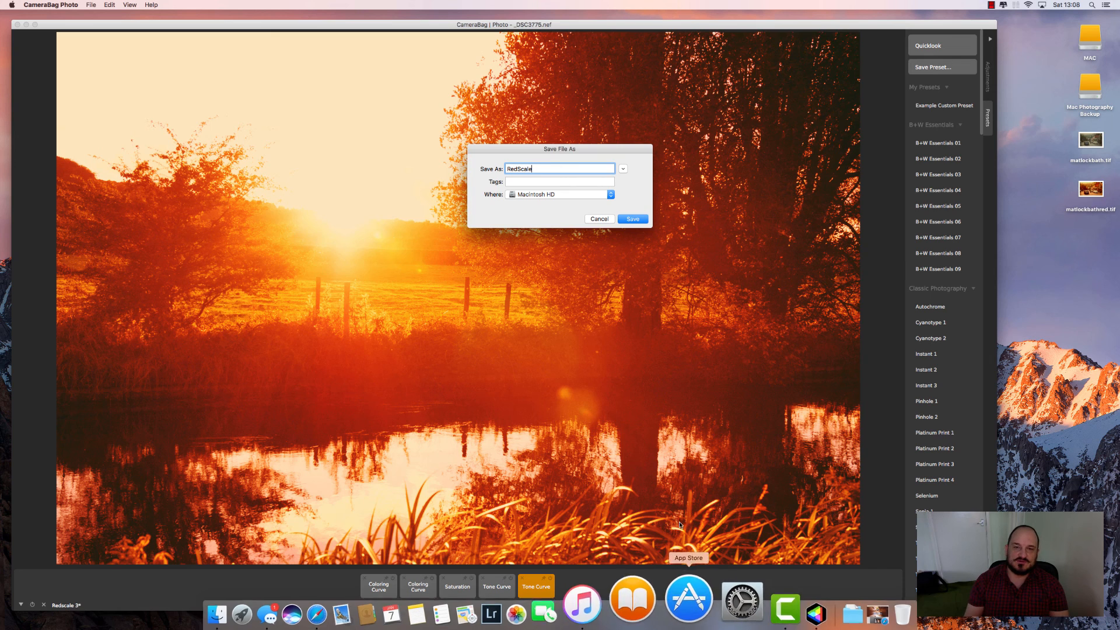
type("2")
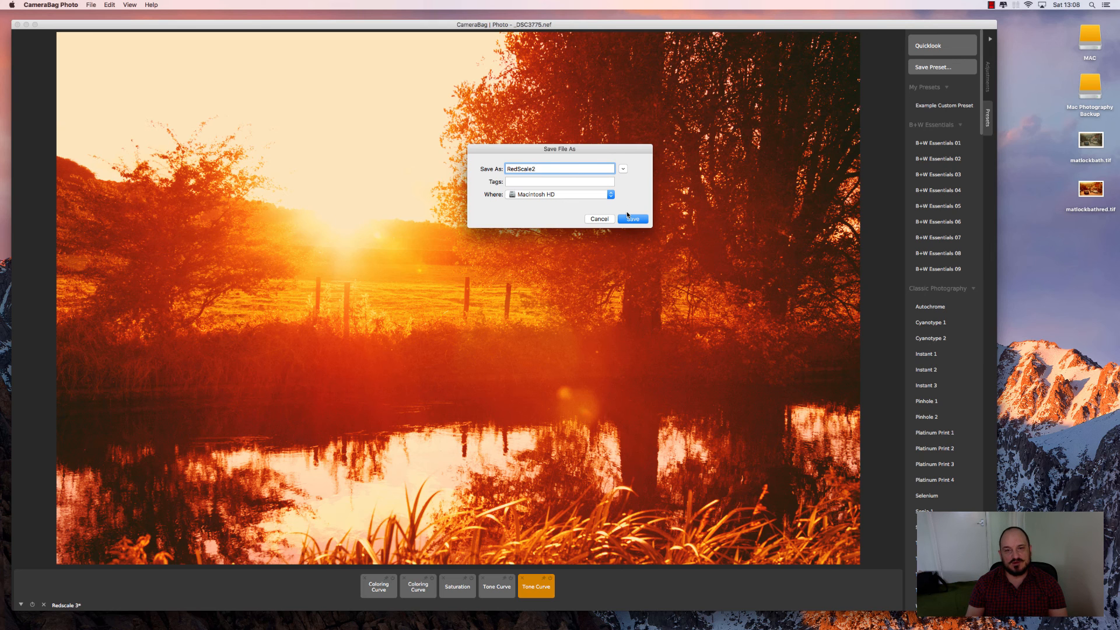
left_click(610, 197)
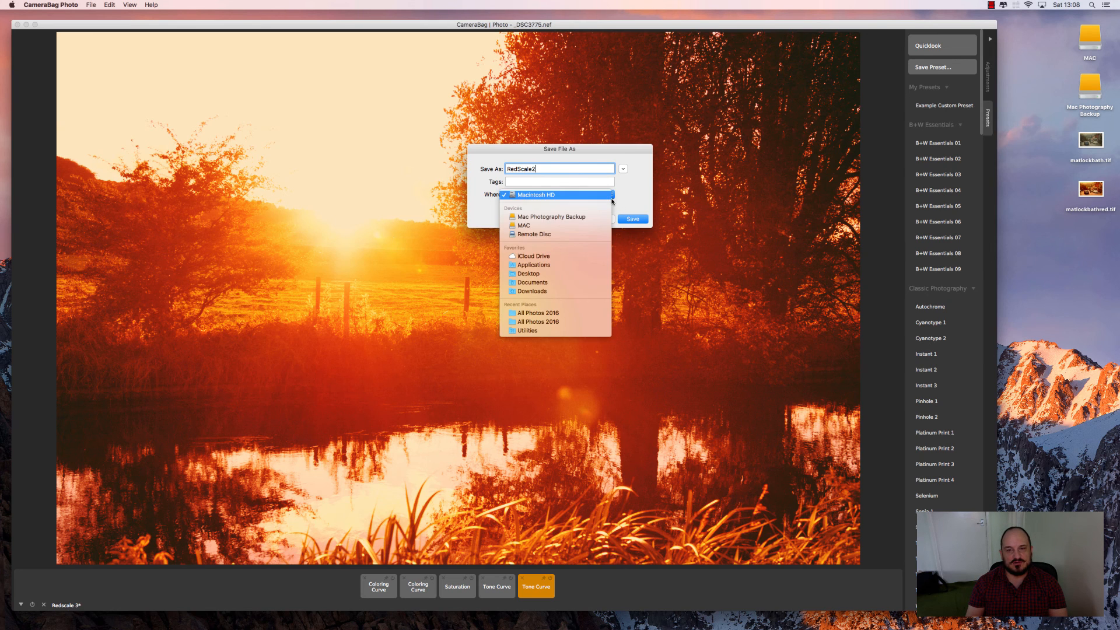
left_click(559, 274)
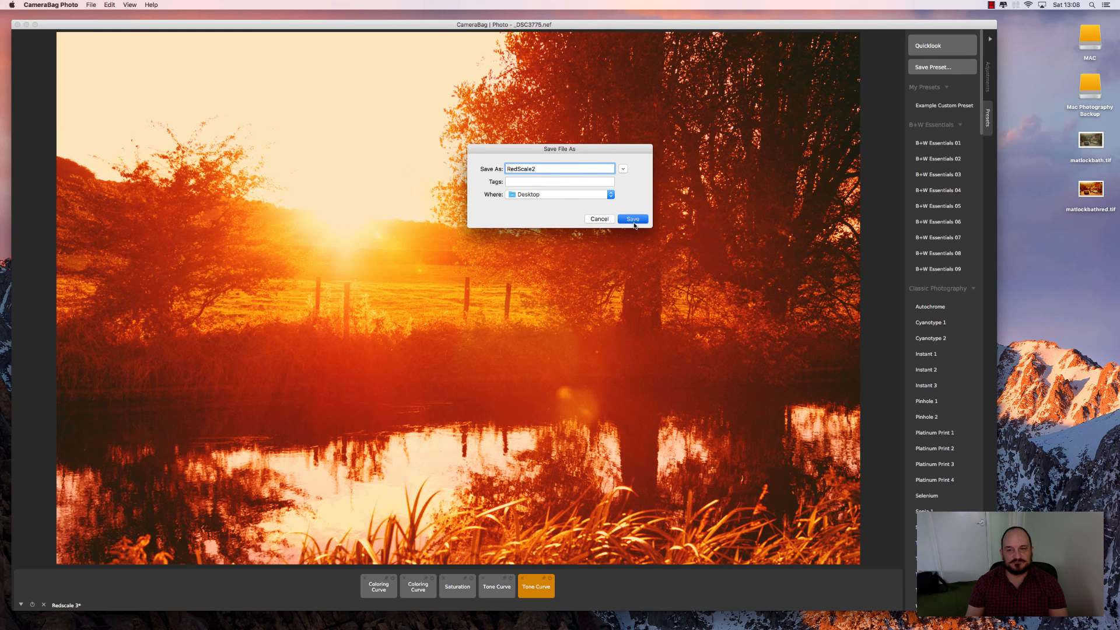
left_click(633, 219)
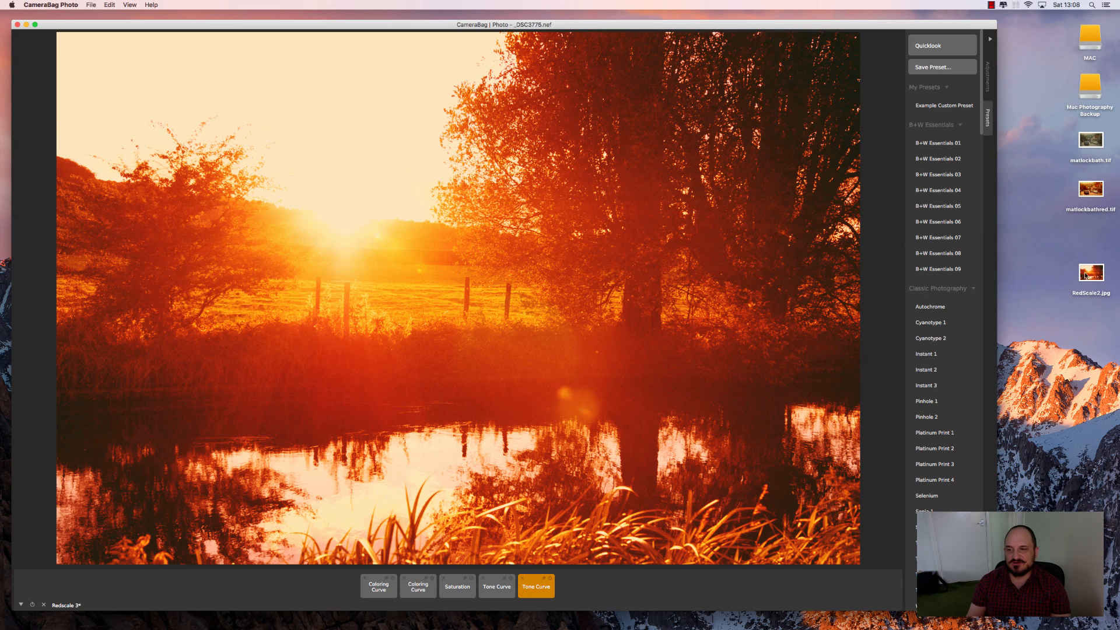
- Move RedScale2.jpg on the desktop to directly beneath matlockbathred.tif and return to the CameraBag Photo window
left_click_drag(1089, 274, 1094, 238)
left_click(1056, 201)
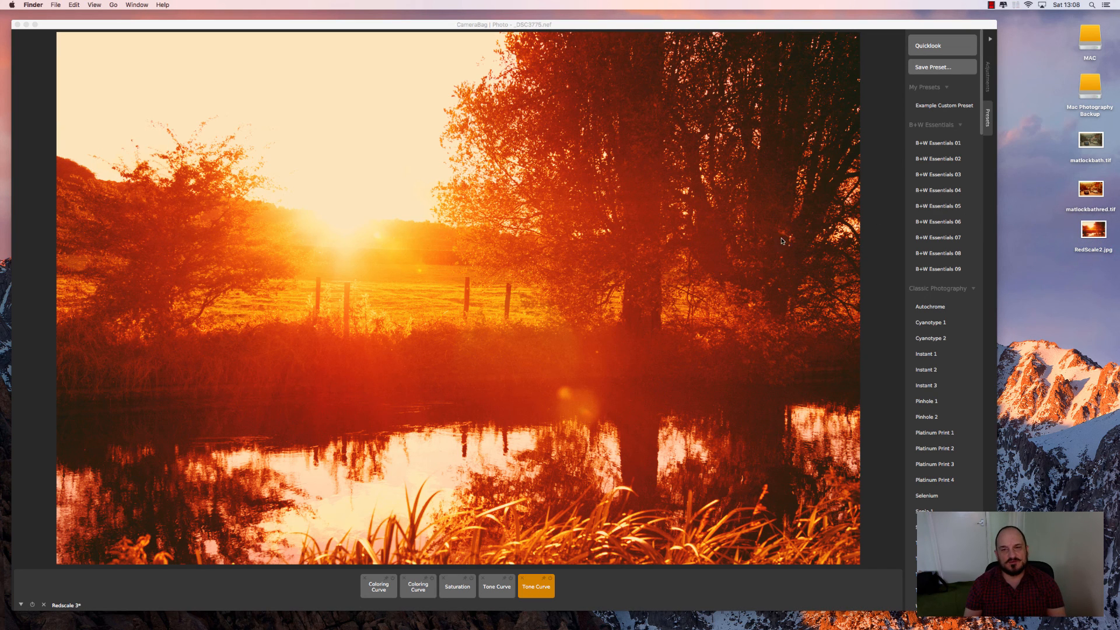
left_click(424, 30)
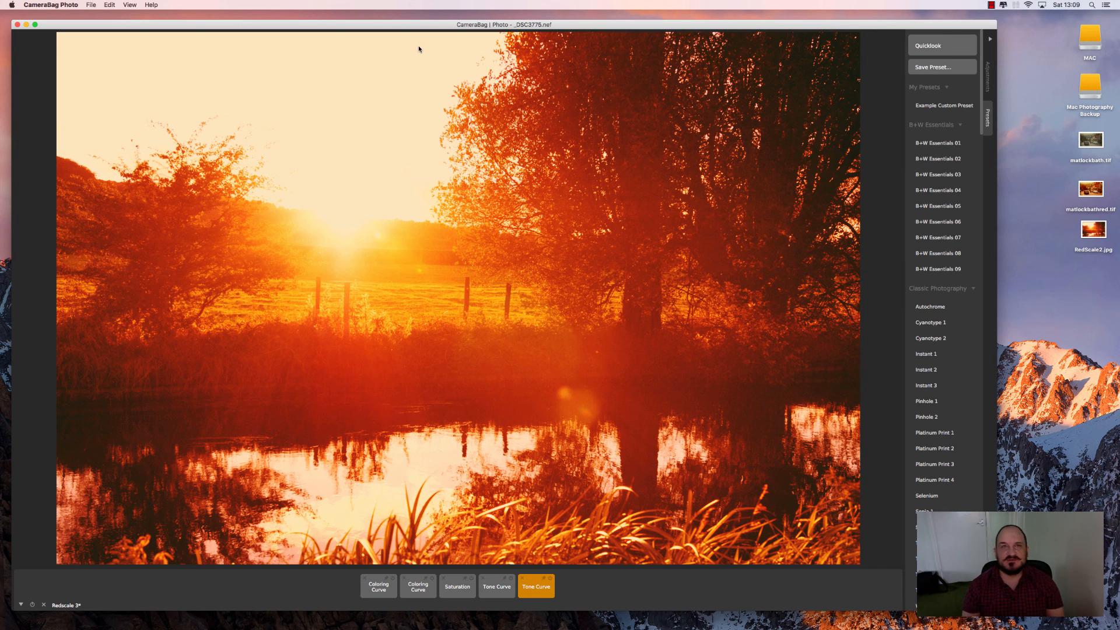
left_click_drag(371, 26, 378, 25)
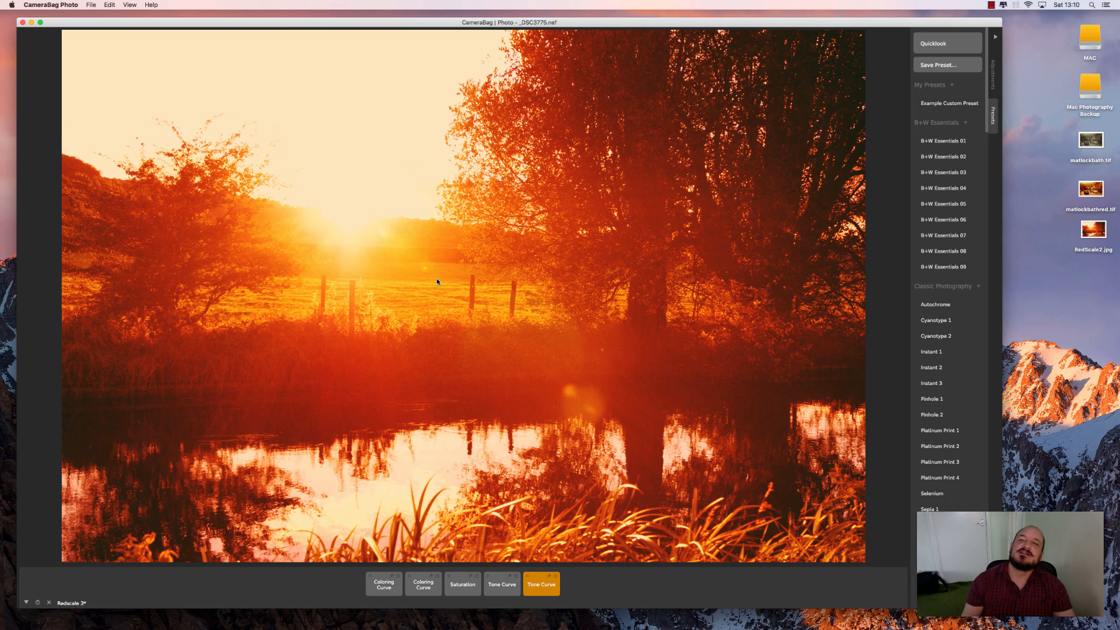
mouse_move(343, 521)
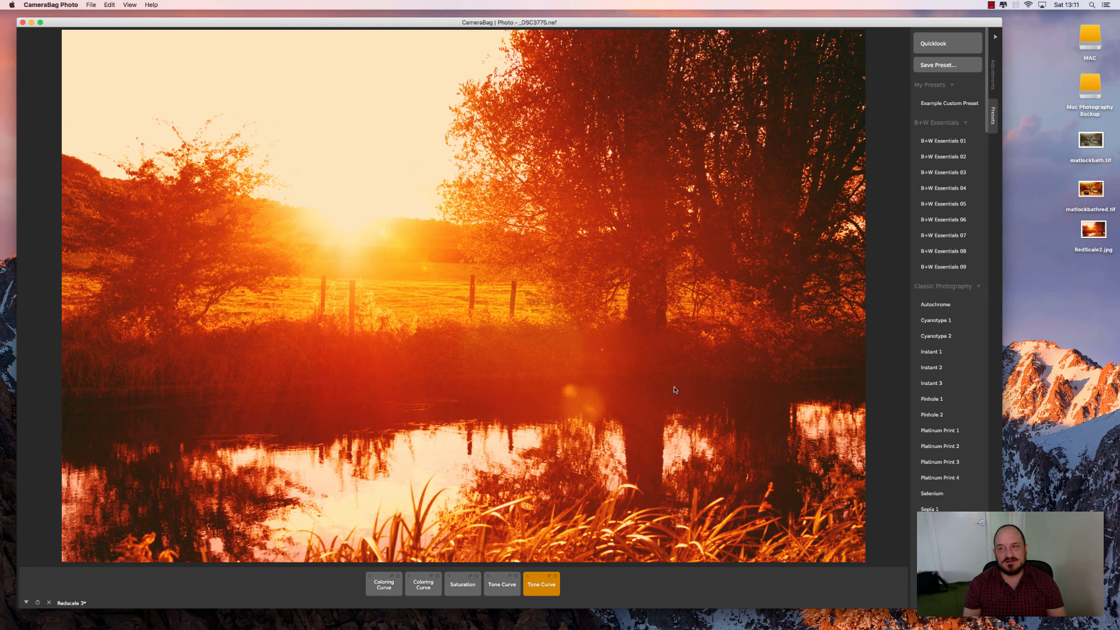
left_click(992, 6)
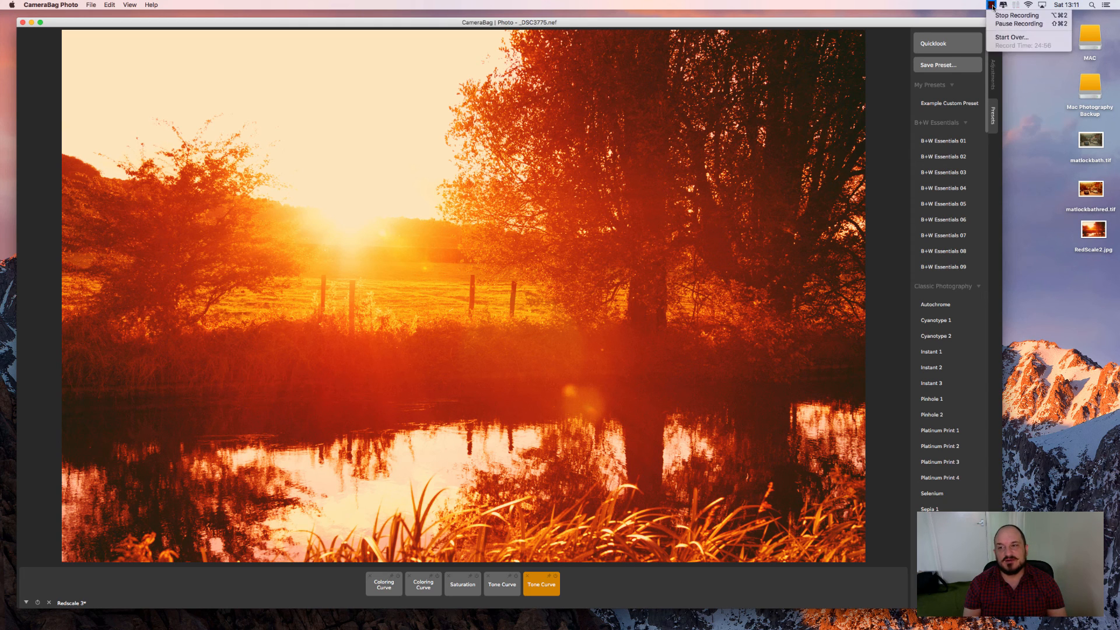